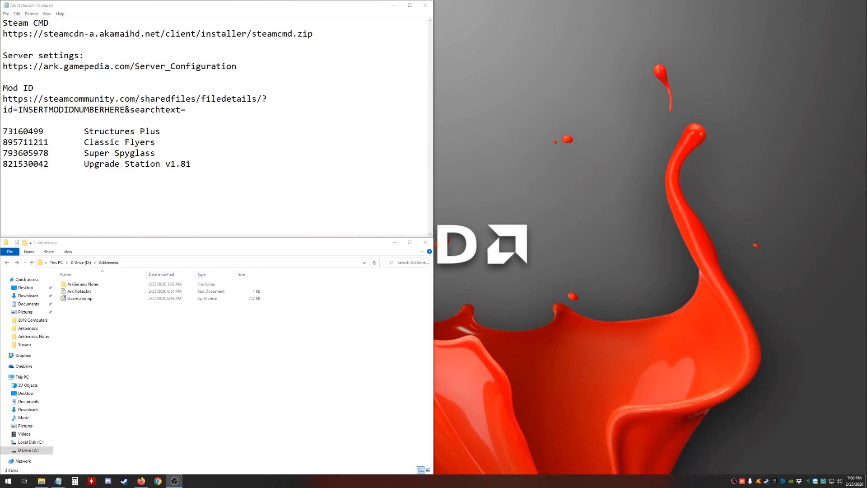
Step: Extract steamcmd.exe from steamcmd.zip into the ArkGenesis folder
{"action": "left_click", "coordinate": [154, 380]}
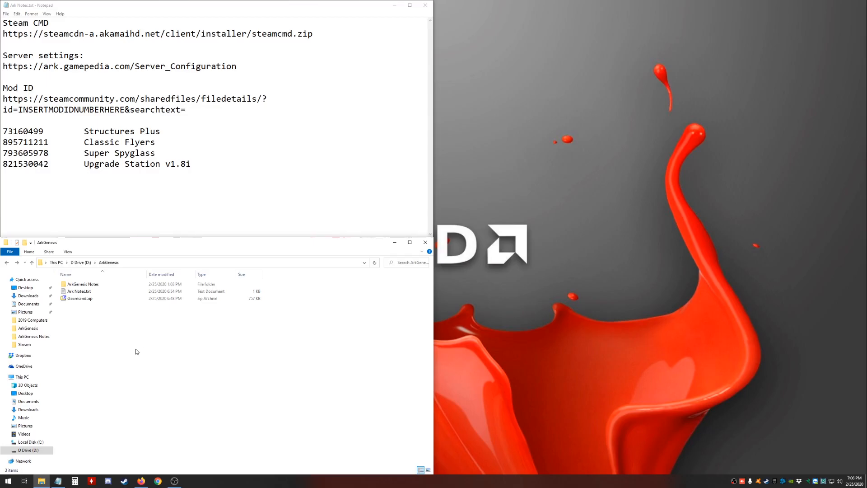
{"action": "left_click", "coordinate": [73, 302]}
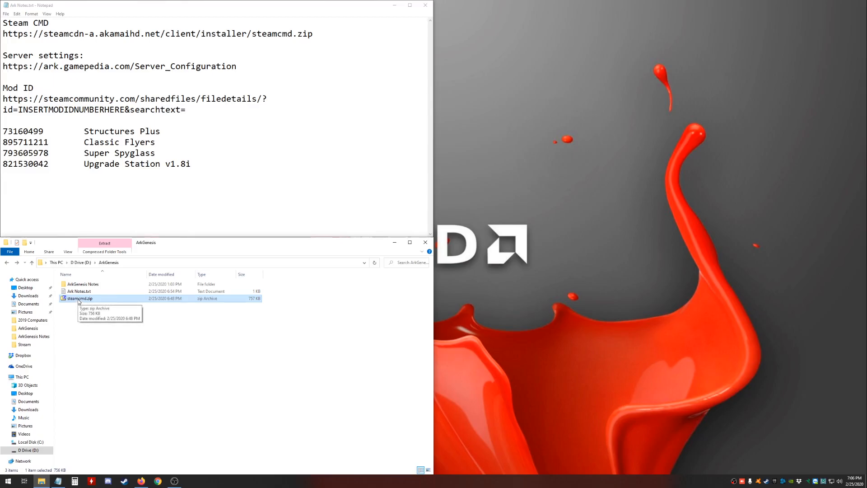
{"action": "double_click", "coordinate": [78, 299]}
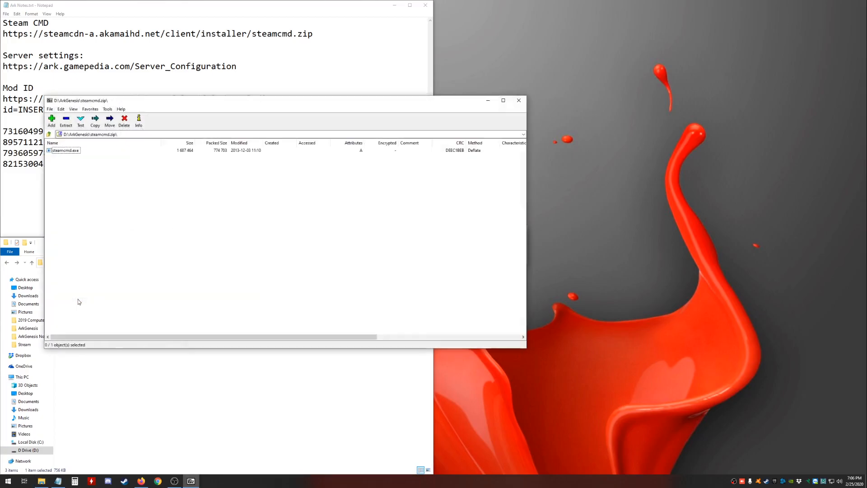
{"action": "left_click_drag", "start_coordinate": [69, 150], "coordinate": [162, 390]}
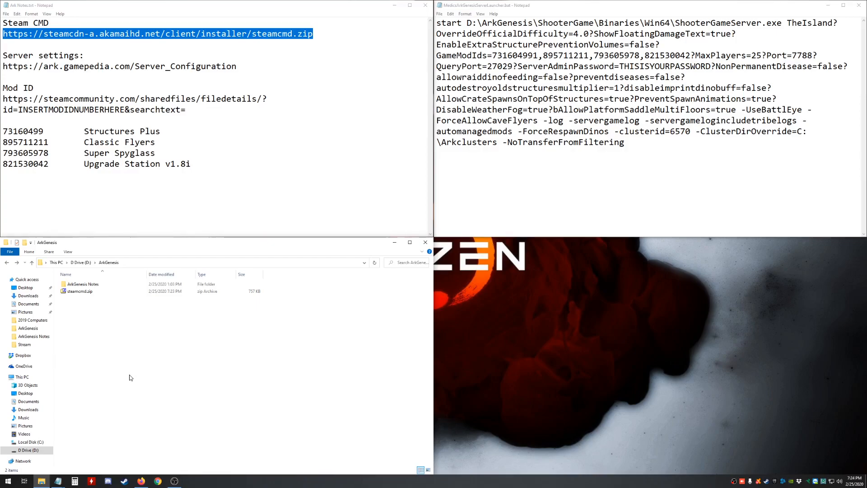
Step: Create a new folder named SteamCMD inside the ArkGenesis folder
{"action": "right_click", "coordinate": [112, 332]}
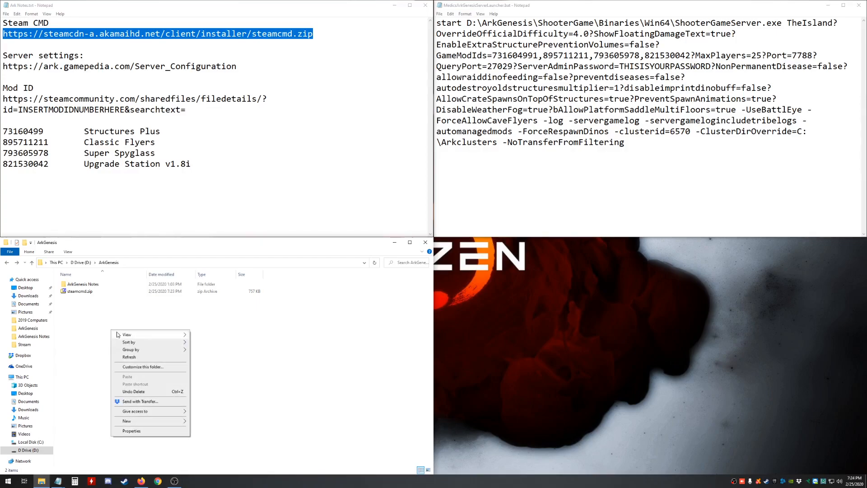
{"action": "mouse_move", "coordinate": [142, 421]}
{"action": "left_click", "coordinate": [240, 359]}
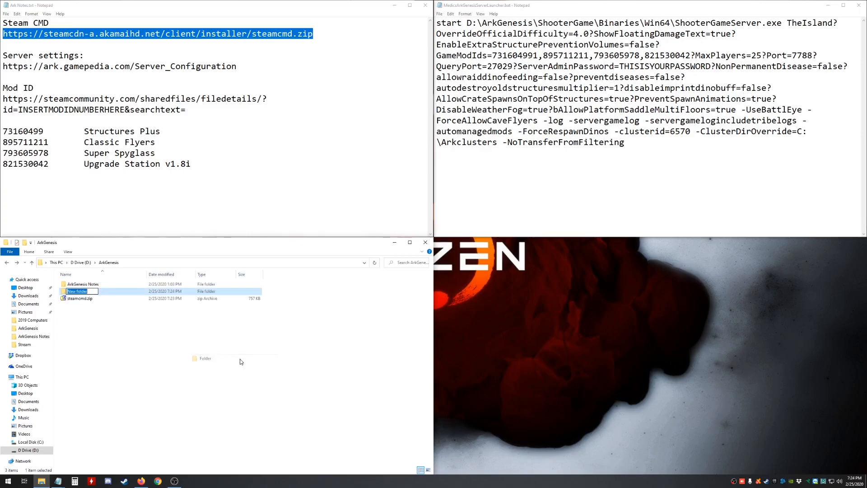
{"action": "type", "text": "SteamCMD"}
{"action": "key", "text": "Return"}
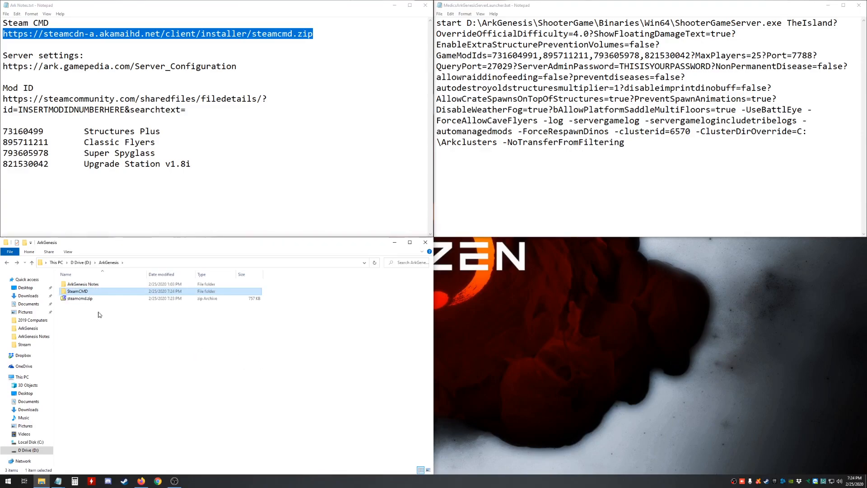
Step: Extract steamcmd.exe from steamcmd.zip into the SteamCMD folder and close the archive
{"action": "double_click", "coordinate": [91, 298]}
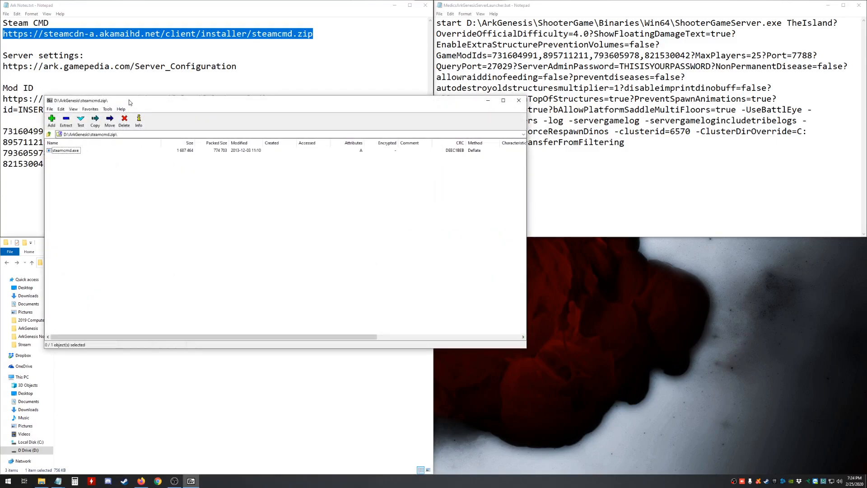
{"action": "left_click_drag", "start_coordinate": [120, 100], "coordinate": [412, 120]}
{"action": "double_click", "coordinate": [76, 291]}
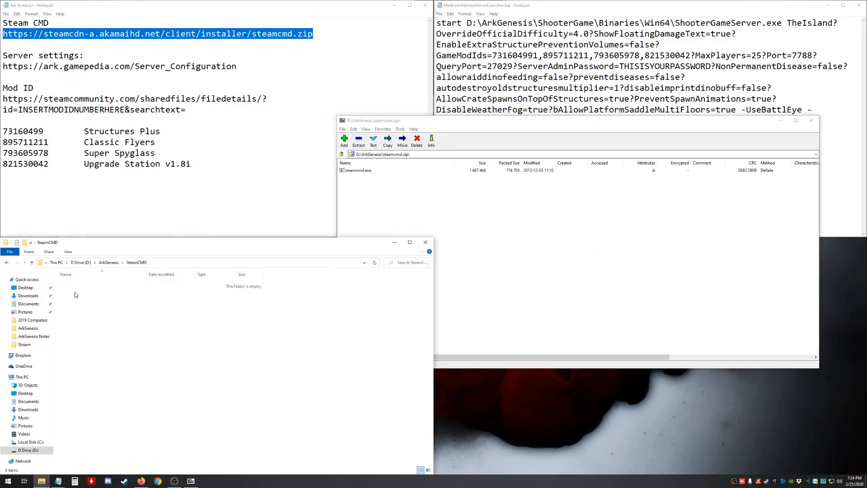
{"action": "left_click_drag", "start_coordinate": [357, 170], "coordinate": [242, 323]}
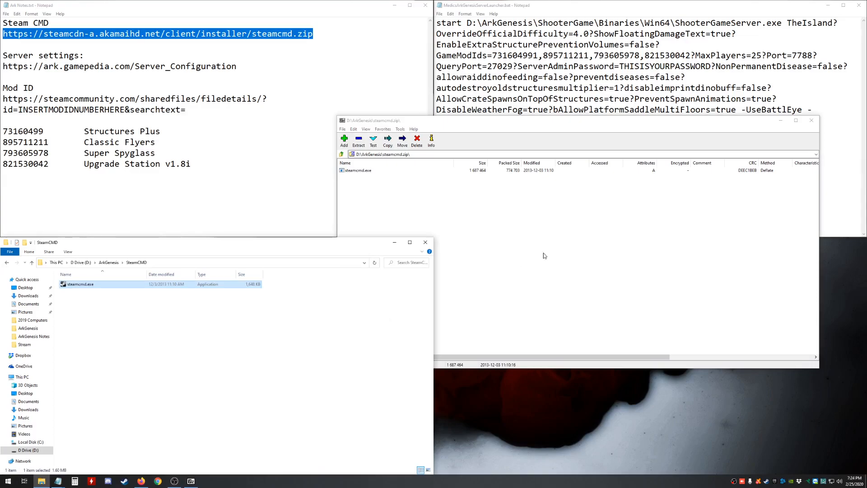
{"action": "left_click", "coordinate": [812, 120]}
Step: Run steamcmd.exe from the SteamCMD folder, let it install its updates, and exit it with the quit command
{"action": "double_click", "coordinate": [77, 286]}
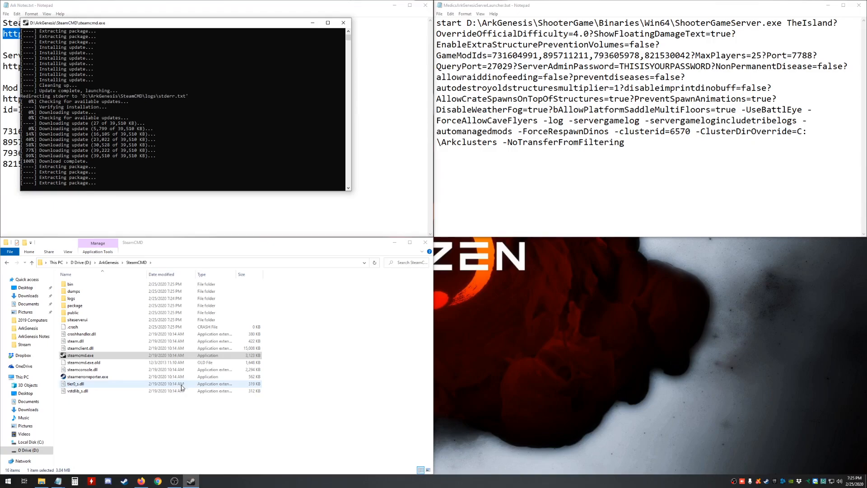
{"action": "left_click", "coordinate": [181, 356]}
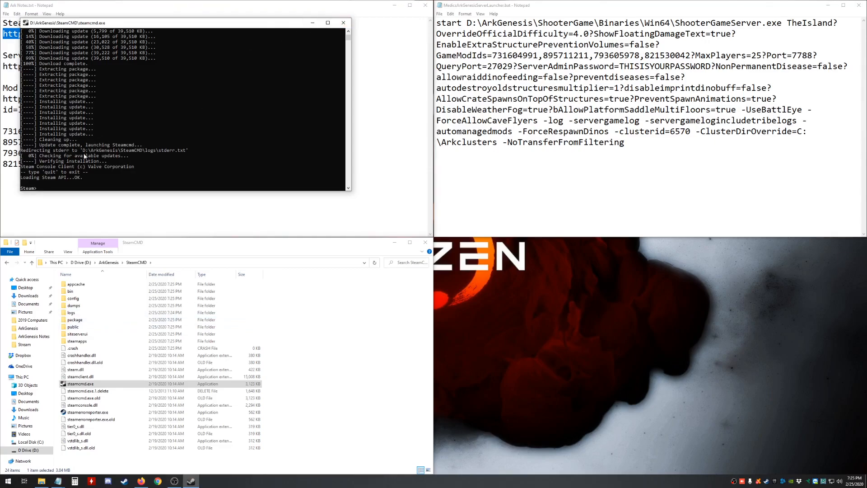
{"action": "key", "text": "Return"}
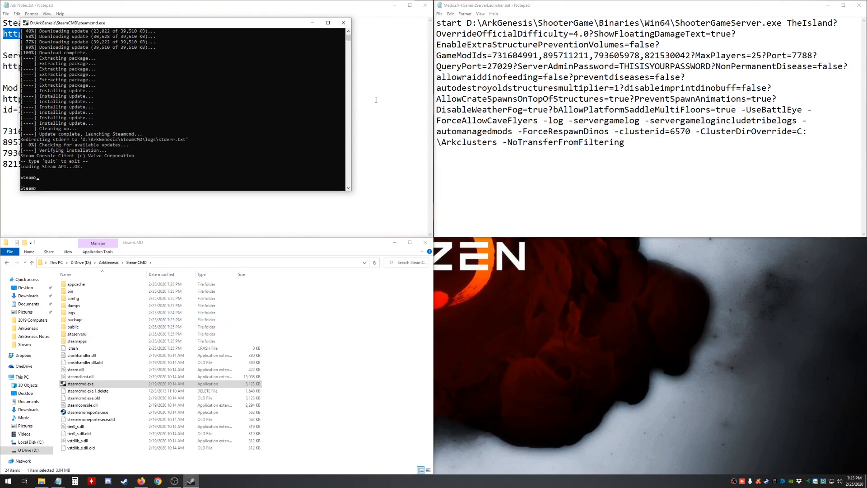
{"action": "type", "text": "quit"}
{"action": "key", "text": "Return"}
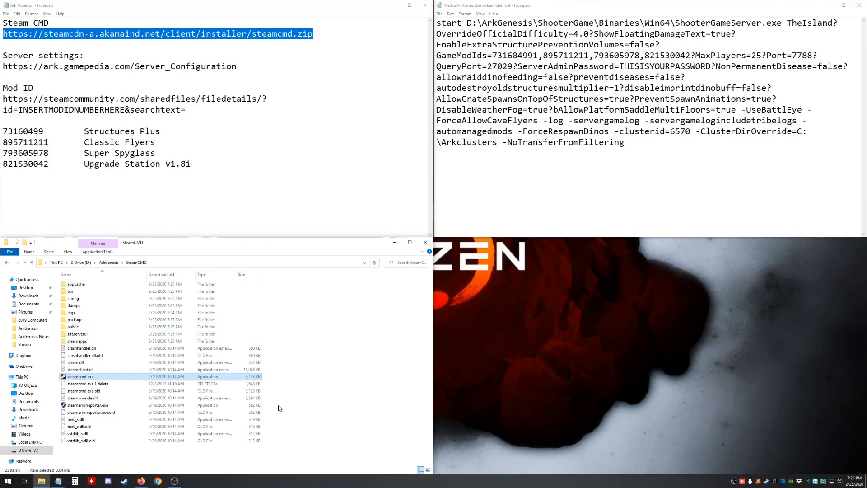
Step: Open MedicsArkGenesisServerUPDATE.bat from the ArkGenesis Notes folder for editing
{"action": "left_click", "coordinate": [347, 393]}
{"action": "key", "text": "alt+Left"}
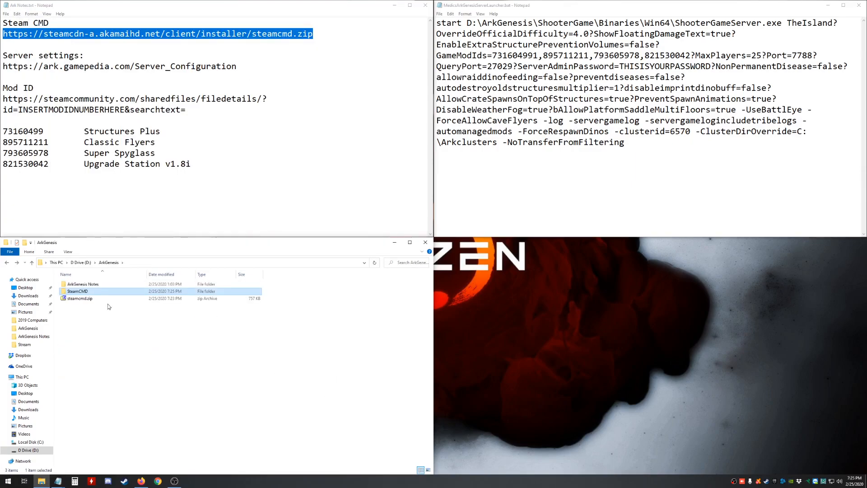
{"action": "double_click", "coordinate": [89, 285]}
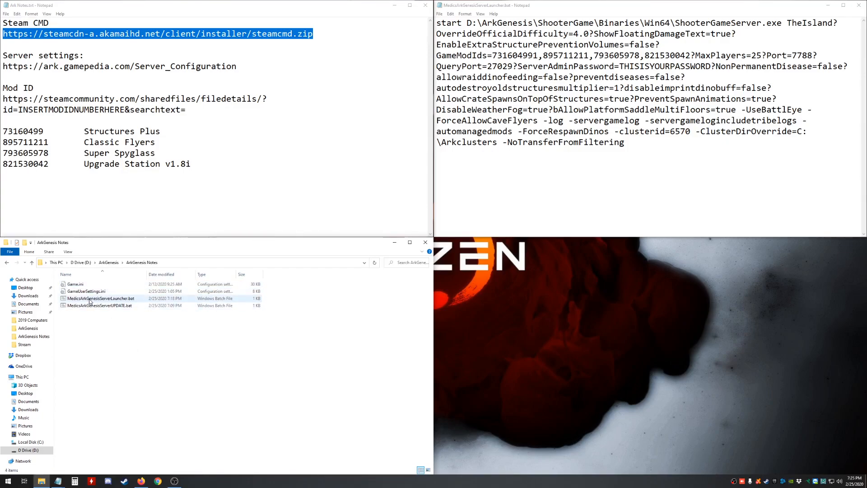
{"action": "left_click", "coordinate": [109, 306]}
{"action": "right_click", "coordinate": [110, 308]}
{"action": "left_click", "coordinate": [121, 319]}
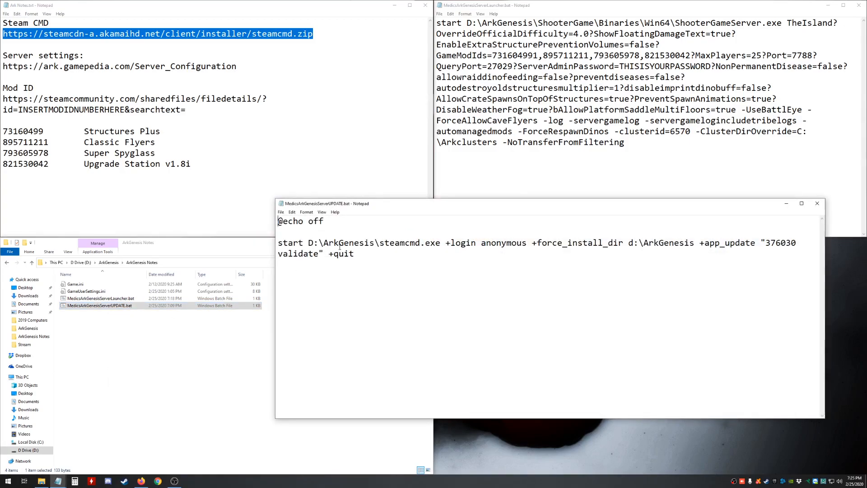
Step: Copy the SteamCMD folder's path into the update batch file so its start command uses D:\ArkGenesis\SteamCMD\steamcmd.exe
{"action": "left_click", "coordinate": [158, 366]}
{"action": "key", "text": "BackSpace"}
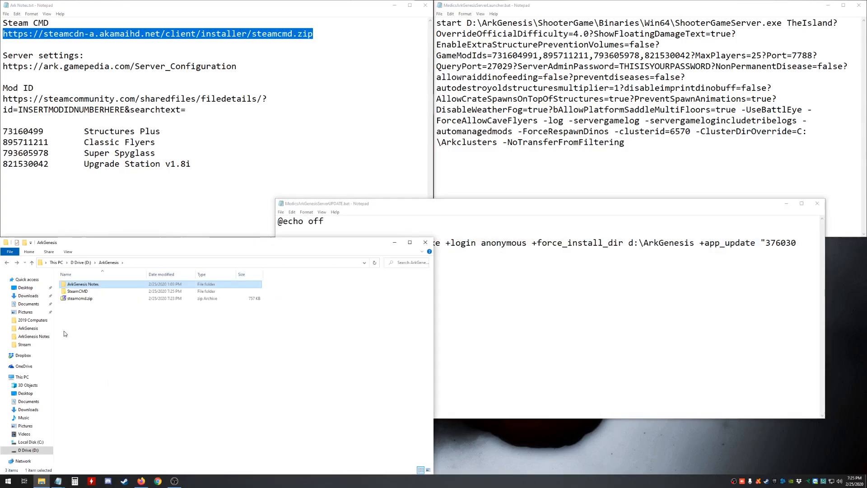
{"action": "double_click", "coordinate": [73, 293]}
{"action": "left_click", "coordinate": [399, 260]}
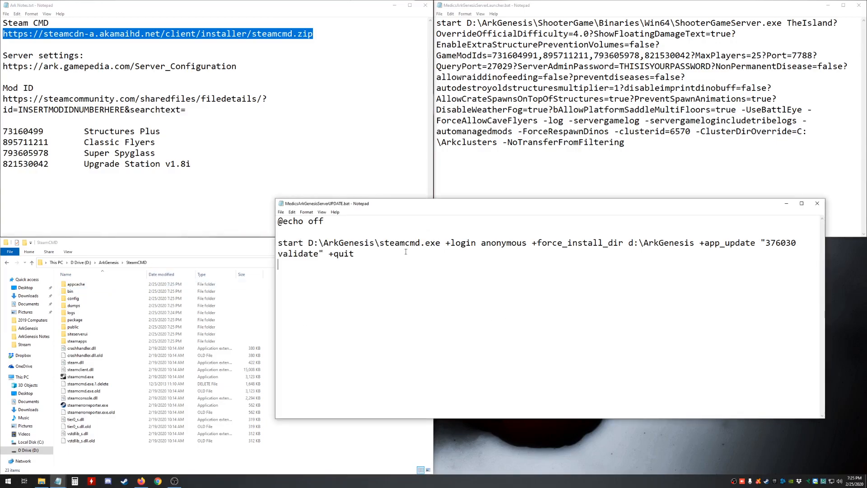
{"action": "left_click_drag", "start_coordinate": [433, 203], "coordinate": [451, 114]}
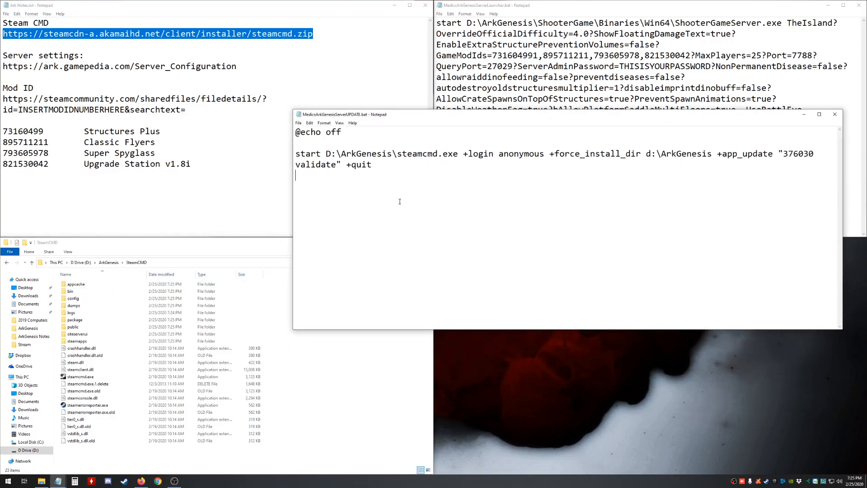
{"action": "left_click", "coordinate": [190, 263]}
{"action": "key", "text": "ctrl+c"}
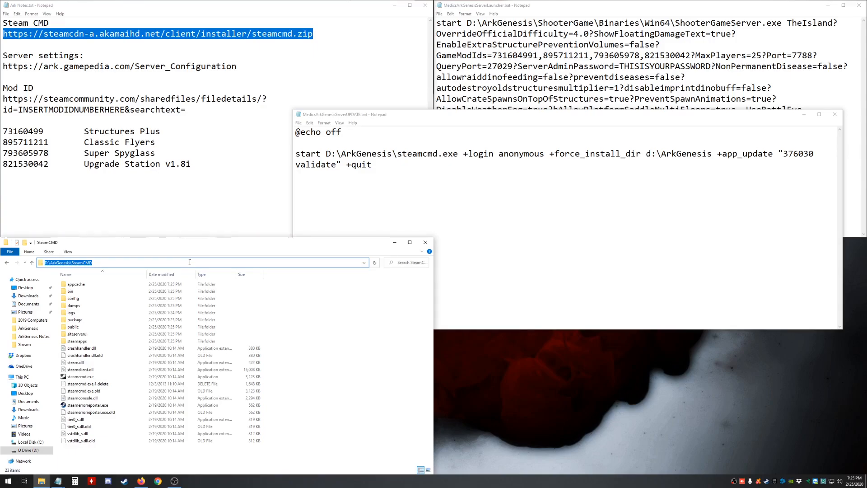
{"action": "left_click", "coordinate": [489, 212]}
{"action": "left_click_drag", "start_coordinate": [326, 153], "coordinate": [393, 156]}
{"action": "key", "text": "ctrl+v"}
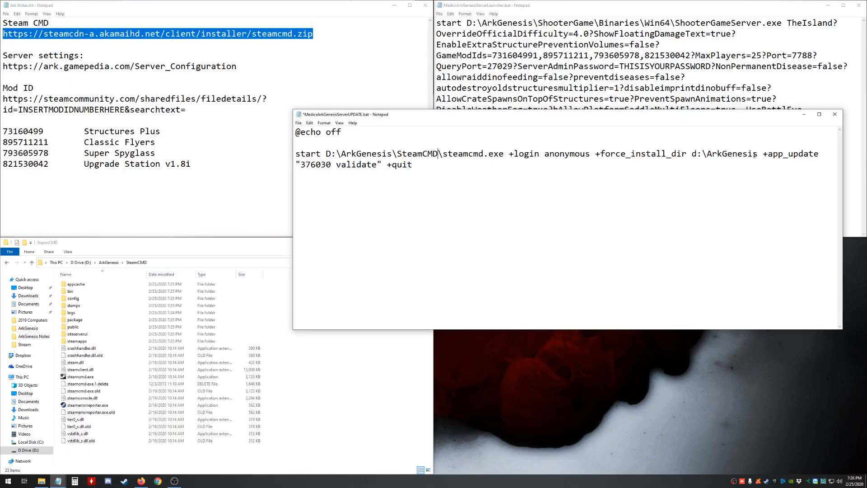
Step: Check the ArkGenesis folder's location on the D drive against the install directory in the batch file
{"action": "left_click", "coordinate": [379, 344]}
{"action": "left_click", "coordinate": [108, 263]}
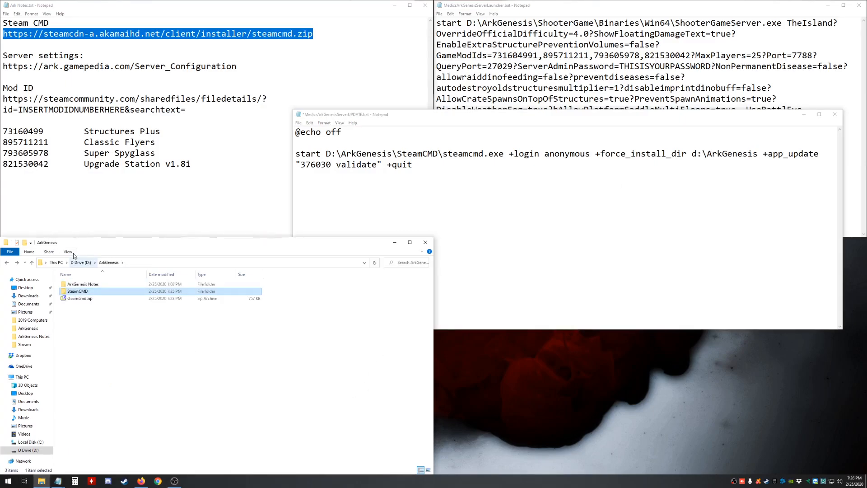
{"action": "left_click", "coordinate": [81, 263]}
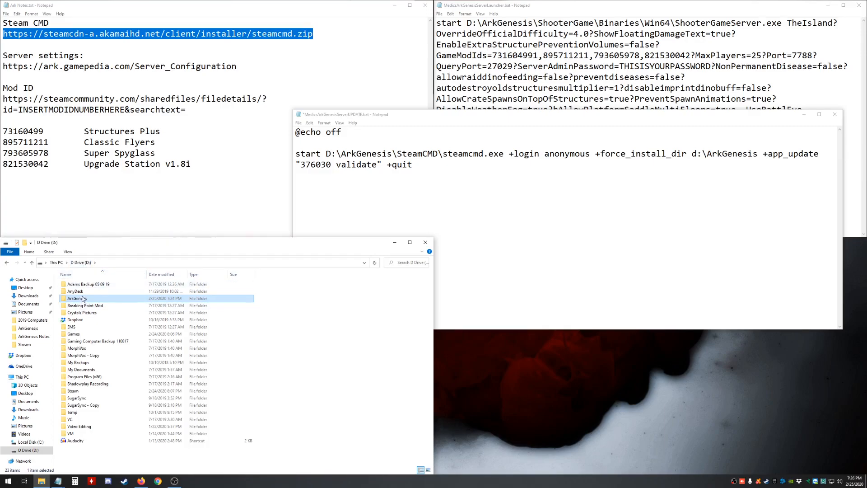
{"action": "double_click", "coordinate": [81, 299]}
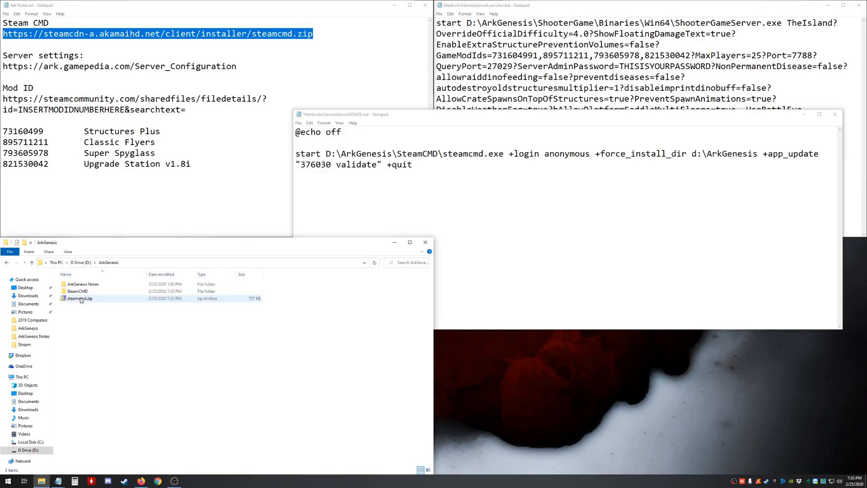
Step: Save the edited update batch file and tile its window beneath the server launcher batch file
{"action": "left_click", "coordinate": [694, 167]}
{"action": "left_click", "coordinate": [298, 123]}
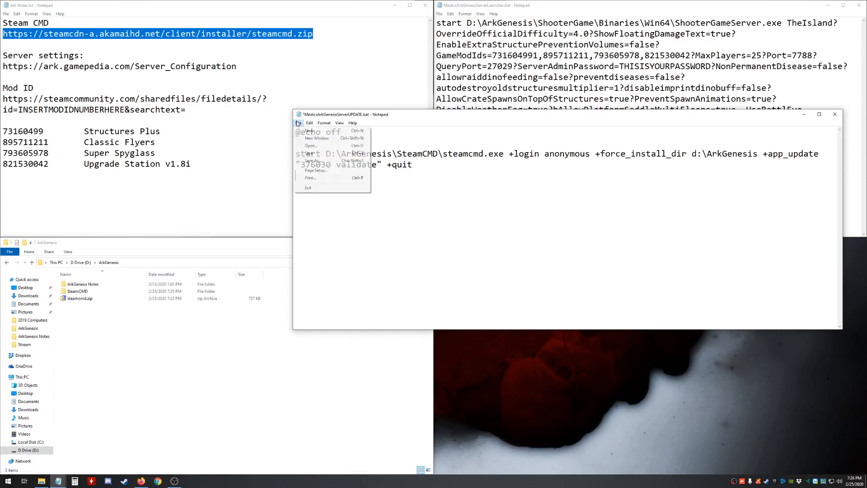
{"action": "left_click", "coordinate": [309, 153]}
{"action": "left_click", "coordinate": [298, 123]}
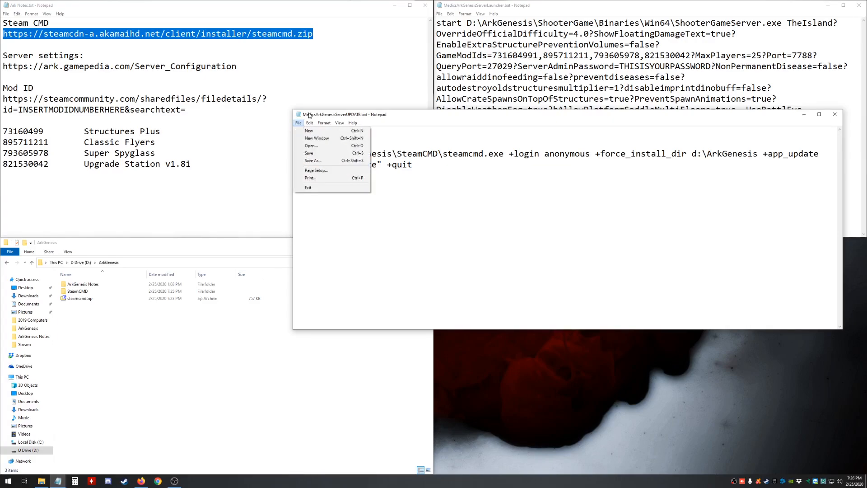
{"action": "left_click", "coordinate": [389, 119]}
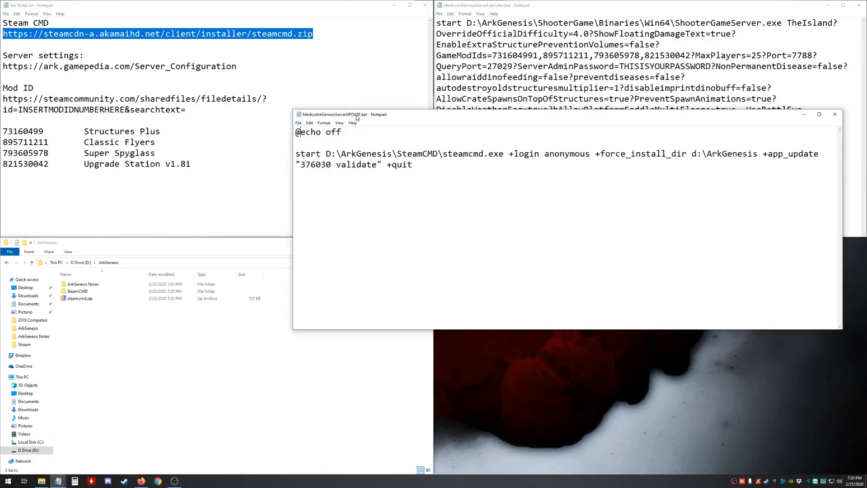
{"action": "left_click_drag", "start_coordinate": [357, 117], "coordinate": [866, 486]}
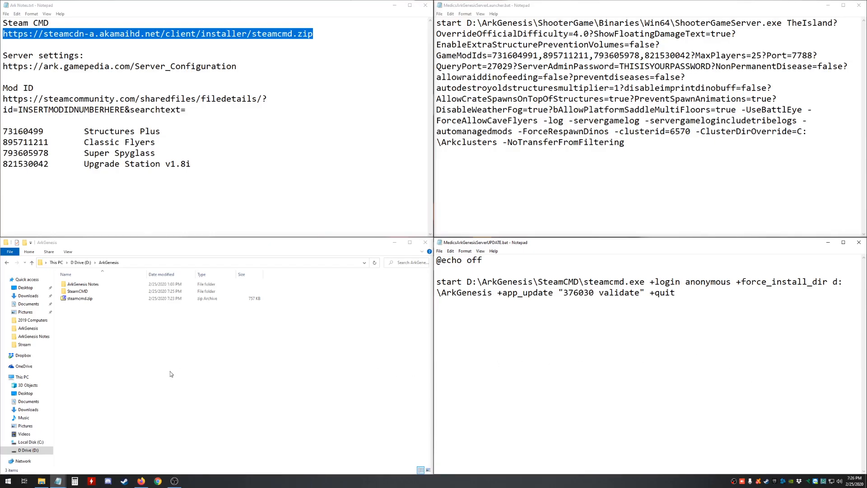
Step: Run MedicsArkGenesisServerUPDATE.bat from the ArkGenesis Notes folder and move its console window over the Ark notes, clear of the batch files
{"action": "left_click", "coordinate": [118, 348]}
{"action": "left_click", "coordinate": [83, 285]}
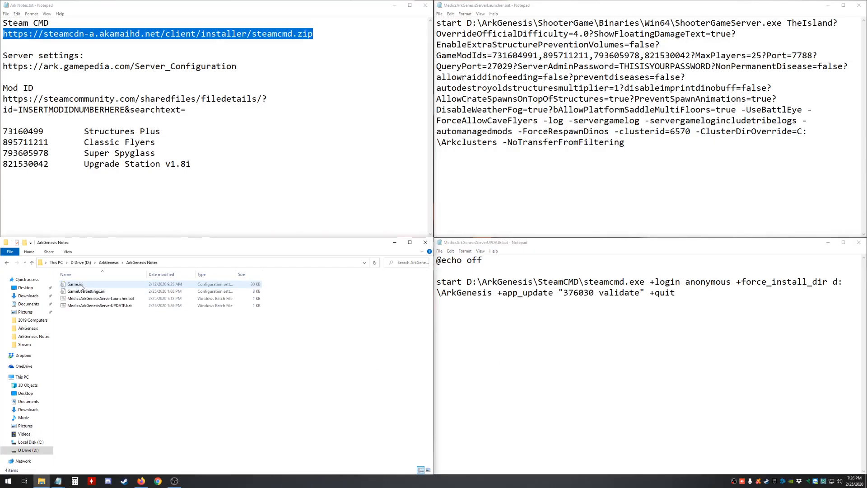
{"action": "double_click", "coordinate": [82, 286]}
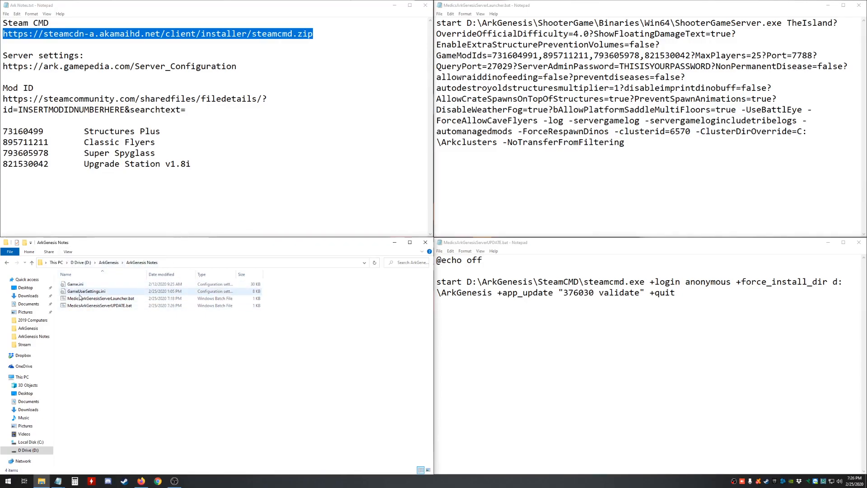
{"action": "left_click", "coordinate": [105, 306]}
{"action": "double_click", "coordinate": [105, 307]}
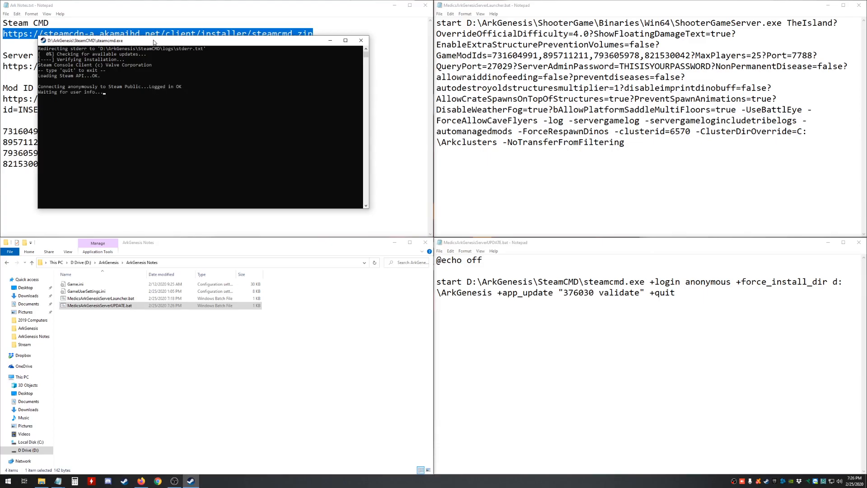
{"action": "left_click_drag", "start_coordinate": [157, 43], "coordinate": [482, 55]}
{"action": "left_click_drag", "start_coordinate": [605, 39], "coordinate": [586, 49]}
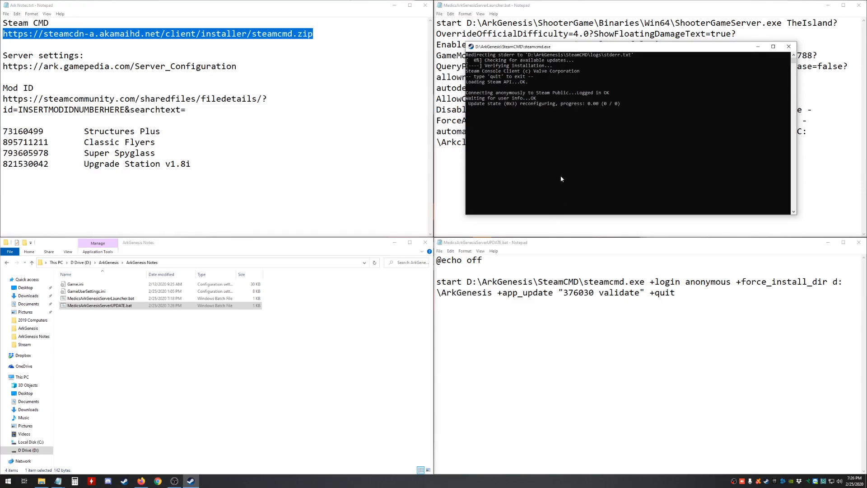
{"action": "left_click_drag", "start_coordinate": [681, 50], "coordinate": [316, 173]}
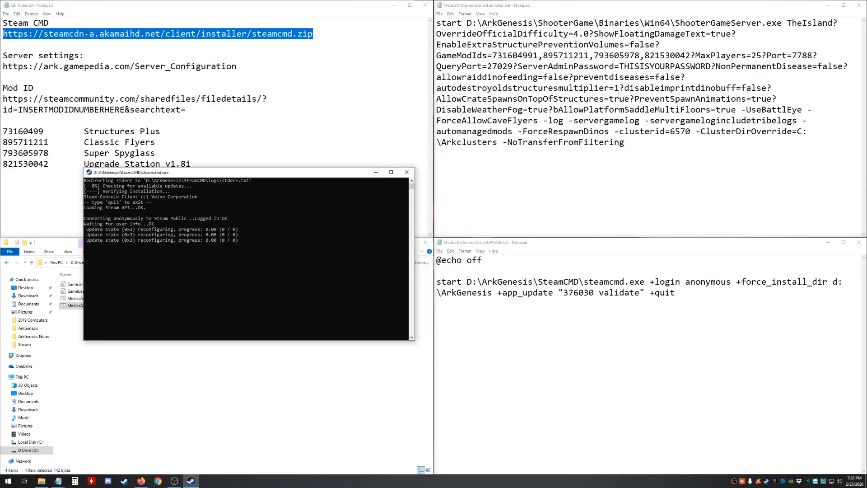
{"action": "left_click_drag", "start_coordinate": [263, 172], "coordinate": [231, 96]}
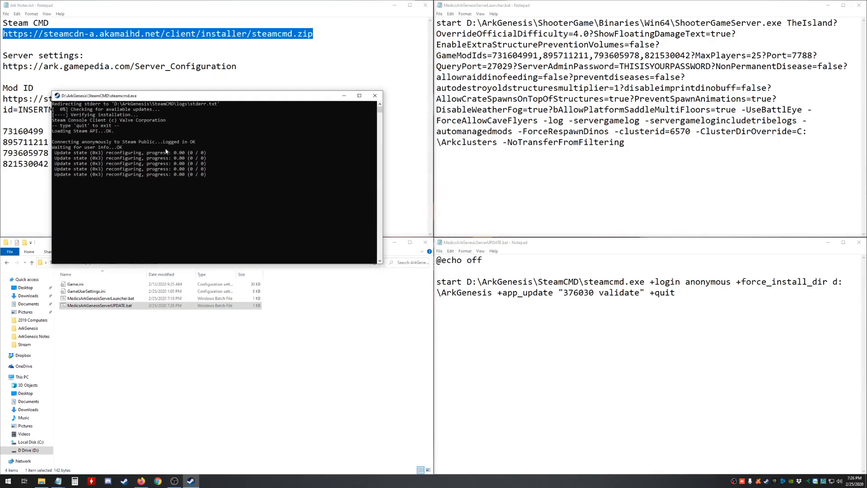
Step: Launch the MedicsArkGenesisServerUPDATE.bat download from the ArkGenesis Notes folder and keep its SteamCMD console on the free desktop area beside the other windows
{"action": "left_click_drag", "start_coordinate": [172, 99], "coordinate": [589, 48]}
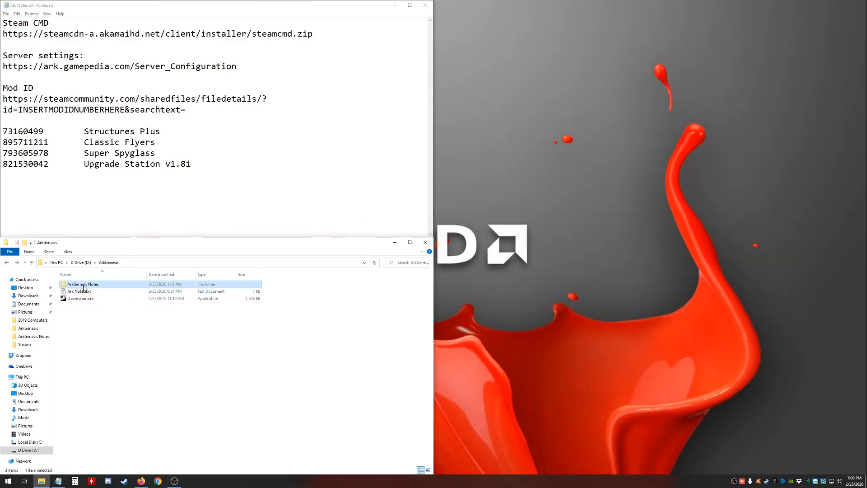
{"action": "double_click", "coordinate": [84, 287]}
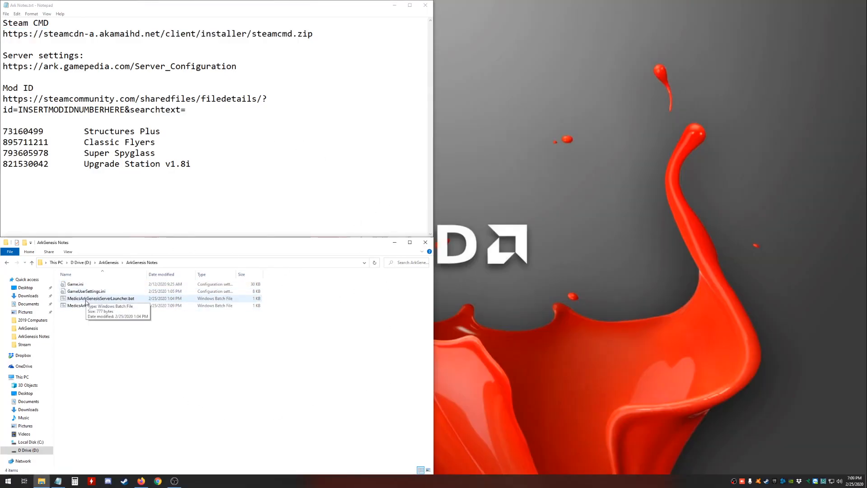
{"action": "double_click", "coordinate": [93, 307]}
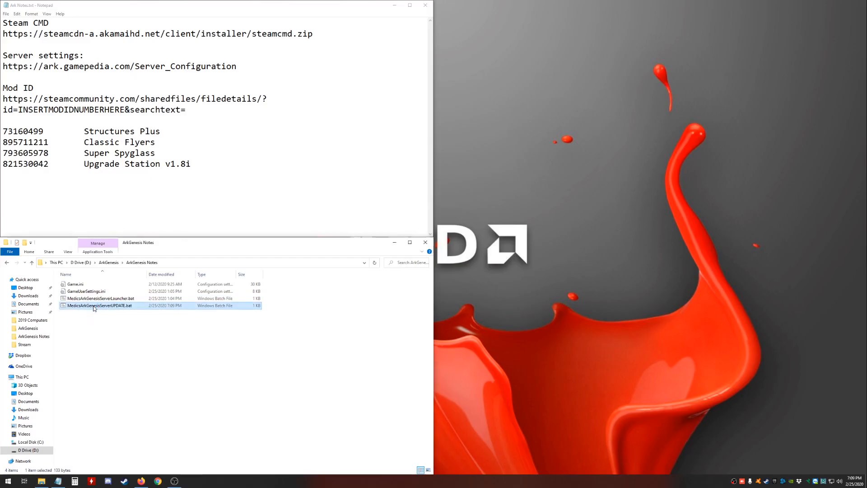
{"action": "left_click_drag", "start_coordinate": [93, 49], "coordinate": [495, 51]}
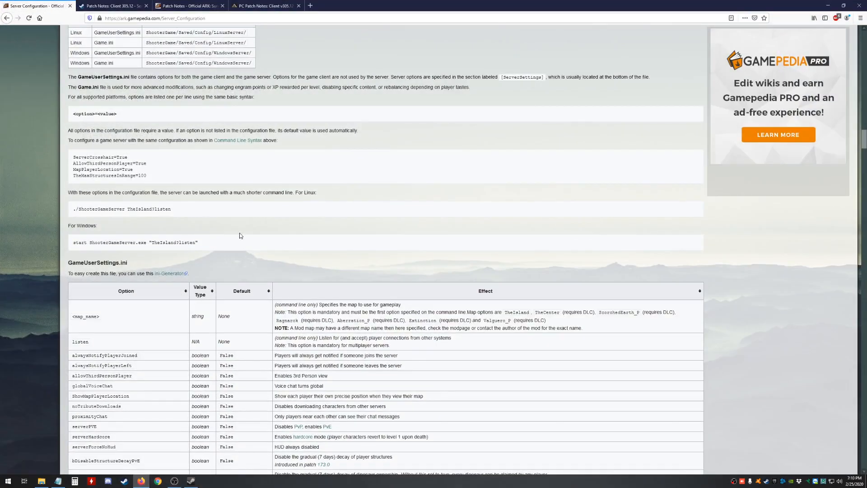
Step: Reload the ARK patch notes pages on Steam, the wiki and the community forums in Firefox to look for a newer version
{"action": "left_click", "coordinate": [131, 6]}
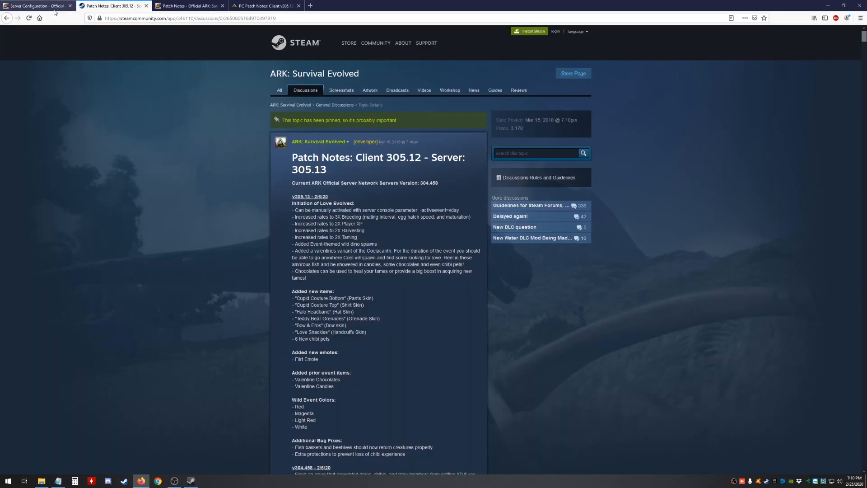
{"action": "left_click", "coordinate": [32, 19]}
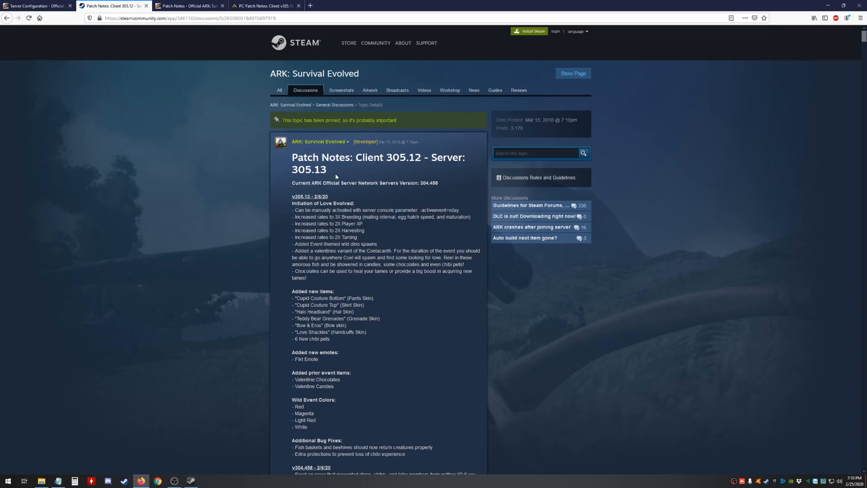
{"action": "left_click", "coordinate": [190, 6]}
{"action": "left_click", "coordinate": [29, 18]}
{"action": "left_click", "coordinate": [249, 8]}
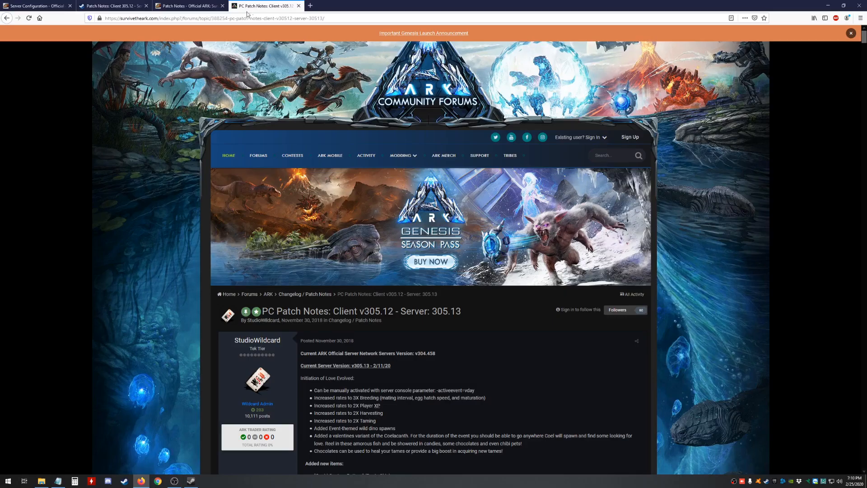
{"action": "left_click", "coordinate": [28, 18]}
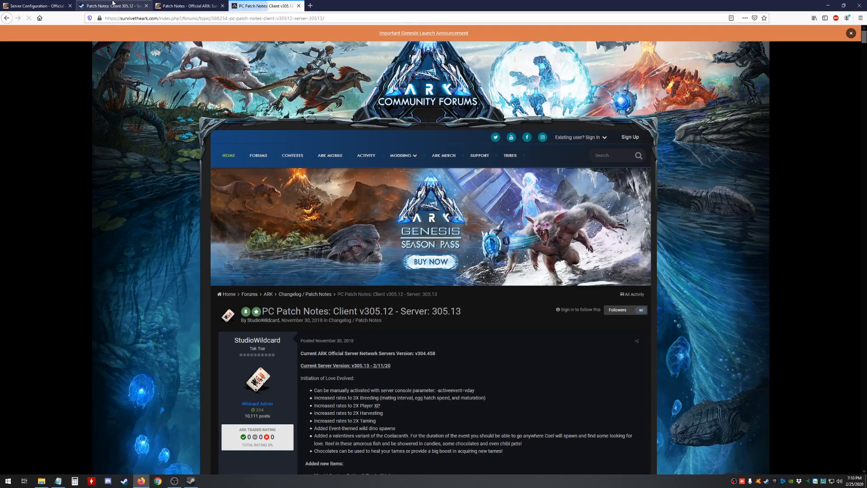
{"action": "left_click", "coordinate": [113, 6]}
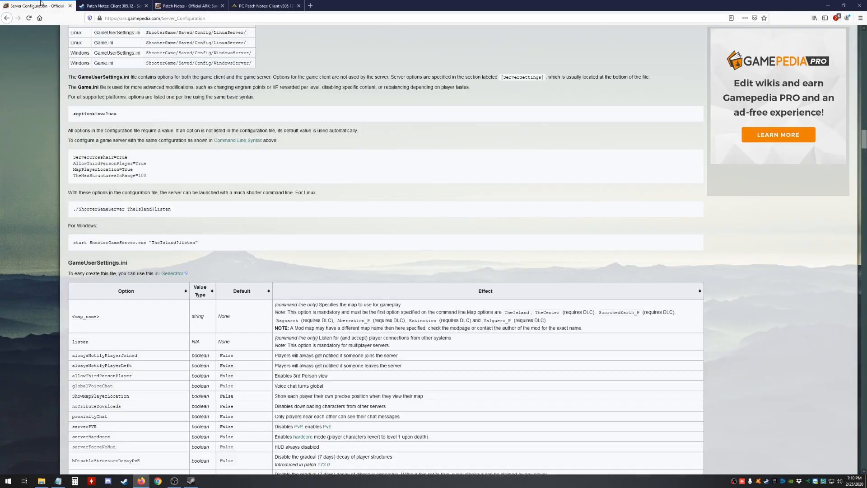
Step: Check the server settings link in the Ark notes against the open Server Configuration wiki page
{"action": "left_click", "coordinate": [38, 6]}
{"action": "left_click", "coordinate": [58, 481]}
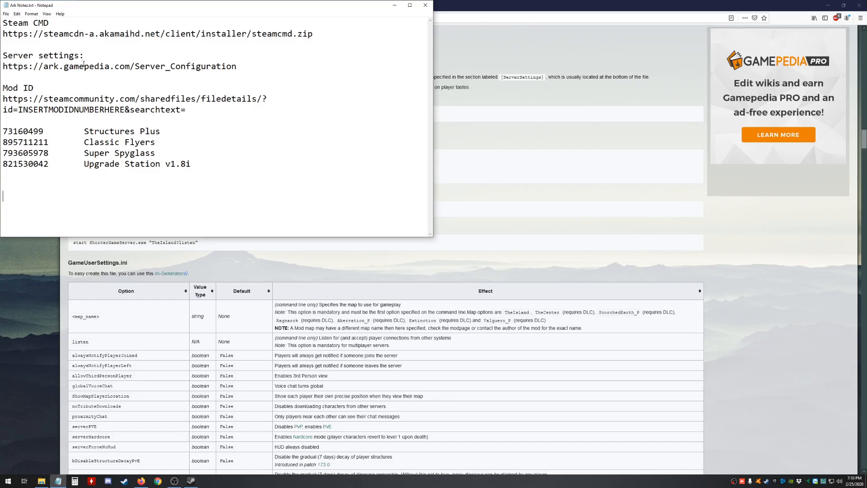
{"action": "left_click", "coordinate": [395, 5]}
Step: Examine the available map names under the map_name option in the GameUserSettings.ini table of the Server Configuration page
{"action": "scroll", "coordinate": [378, 253], "scroll_direction": "down", "scroll_amount": 5}
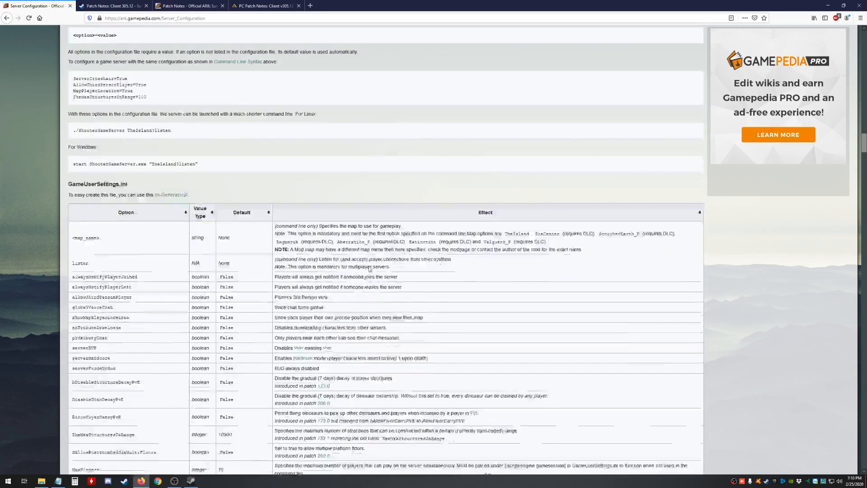
{"action": "scroll", "coordinate": [379, 311], "scroll_direction": "up", "scroll_amount": 2}
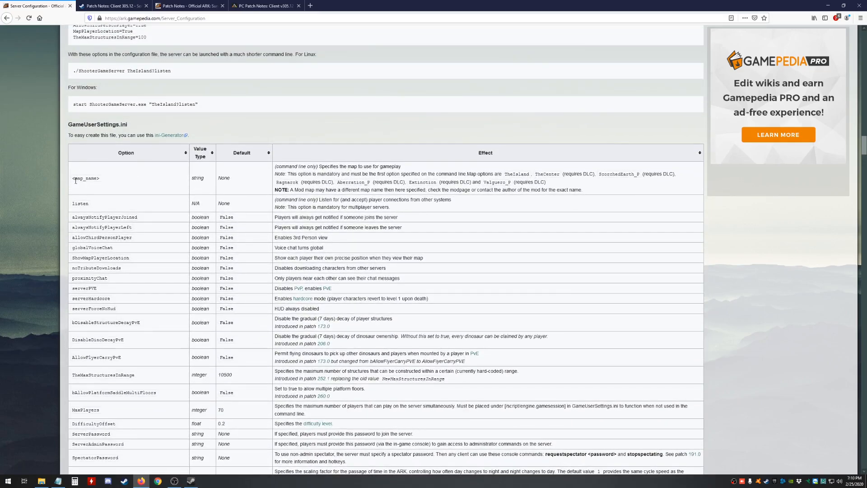
{"action": "left_click_drag", "start_coordinate": [73, 180], "coordinate": [101, 182]}
{"action": "left_click_drag", "start_coordinate": [504, 175], "coordinate": [528, 175]}
{"action": "left_click_drag", "start_coordinate": [364, 182], "coordinate": [371, 184]}
{"action": "mouse_move", "coordinate": [633, 173]}
{"action": "left_mouse_down"}
{"action": "mouse_move", "coordinate": [642, 177]}
{"action": "mouse_move", "coordinate": [622, 175]}
{"action": "mouse_move", "coordinate": [634, 177]}
{"action": "left_mouse_up"}
{"action": "left_click", "coordinate": [580, 188]}
{"action": "double_click", "coordinate": [514, 174]}
{"action": "left_click", "coordinate": [526, 181]}
Step: Reload the Steam patch notes discussion once more and minimize the browser
{"action": "left_click", "coordinate": [110, 5]}
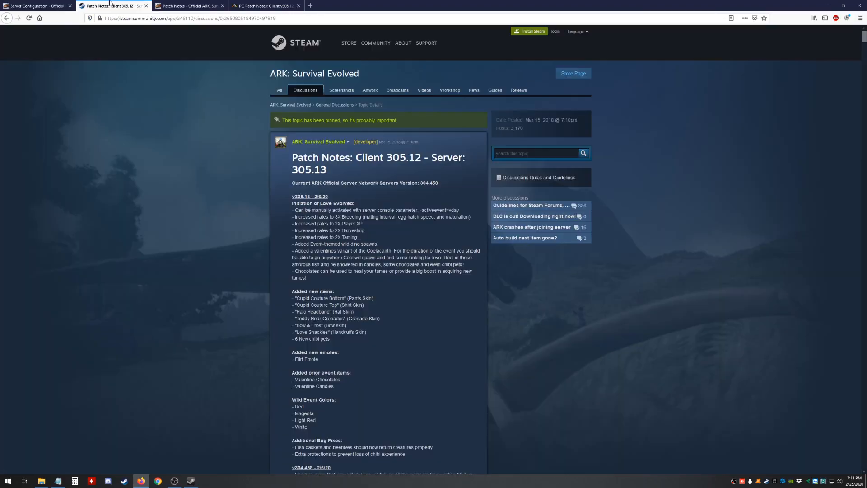
{"action": "left_click", "coordinate": [29, 21]}
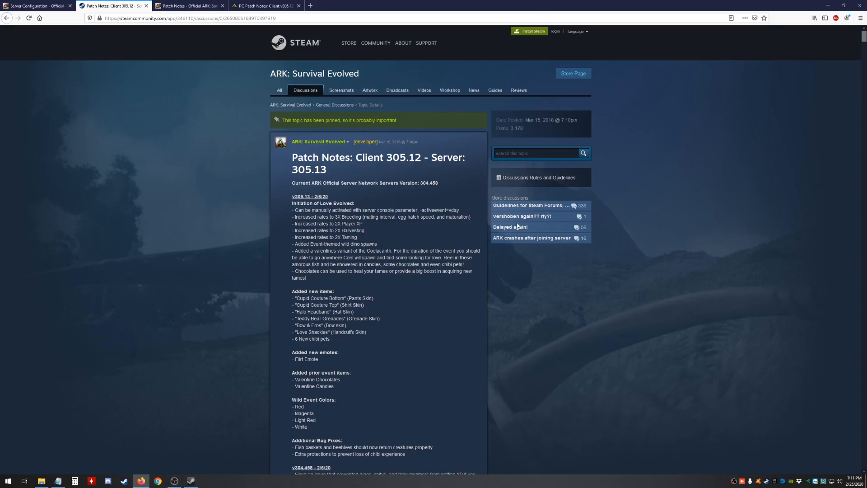
{"action": "left_click", "coordinate": [828, 5]}
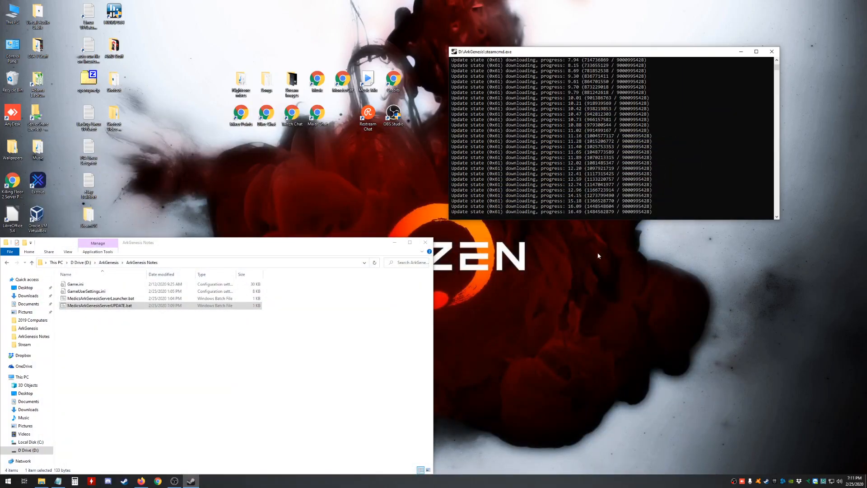
Step: Bring back the Ark notes and open MedicsArkGenesisServerLauncher.bat from the ArkGenesis Notes folder for editing
{"action": "left_click", "coordinate": [58, 481]}
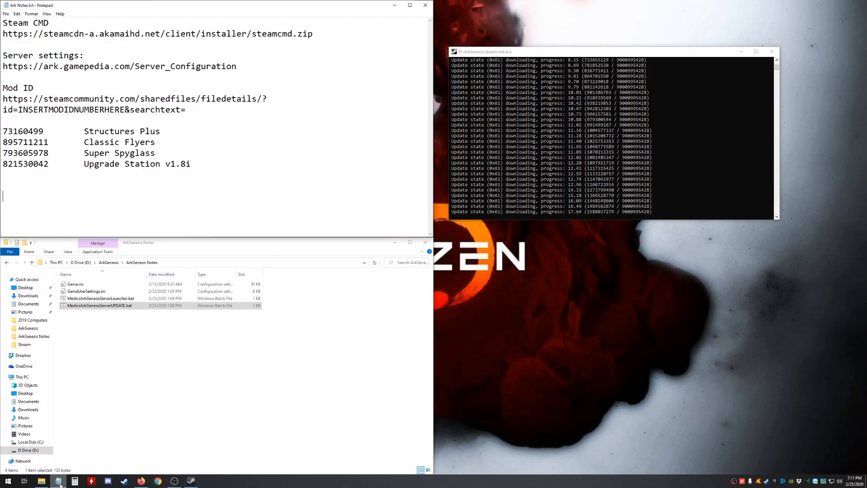
{"action": "left_click", "coordinate": [165, 411]}
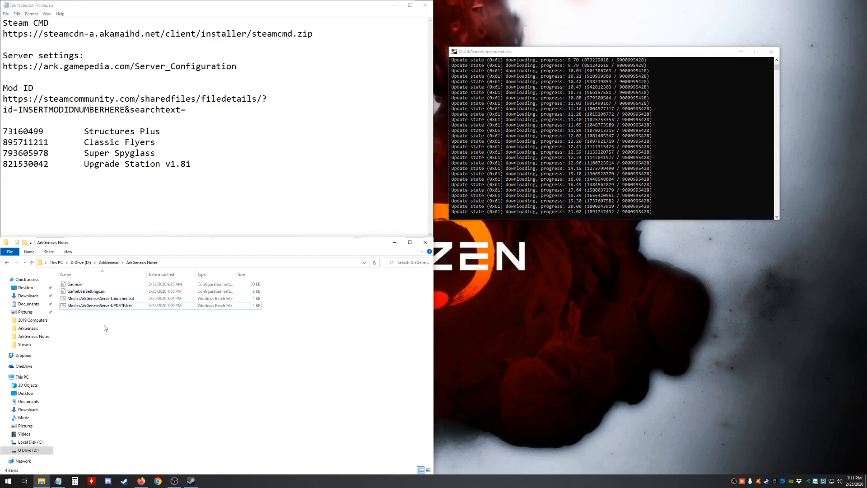
{"action": "left_click", "coordinate": [106, 300]}
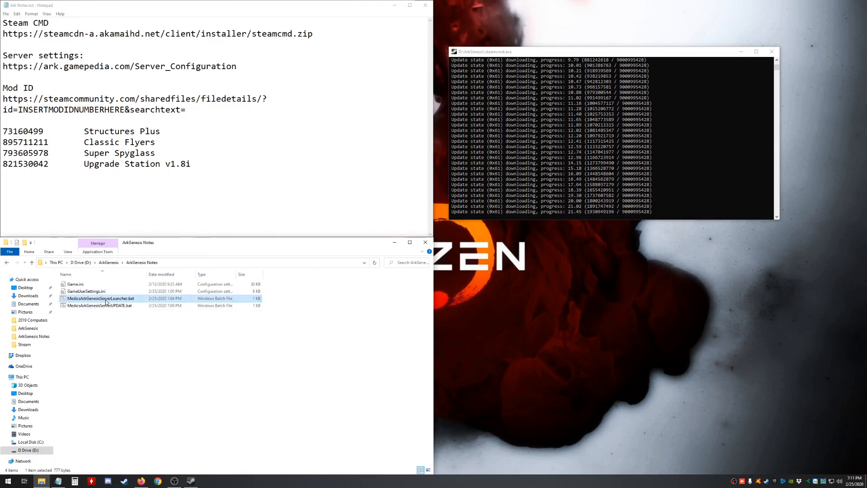
{"action": "right_click", "coordinate": [106, 301]}
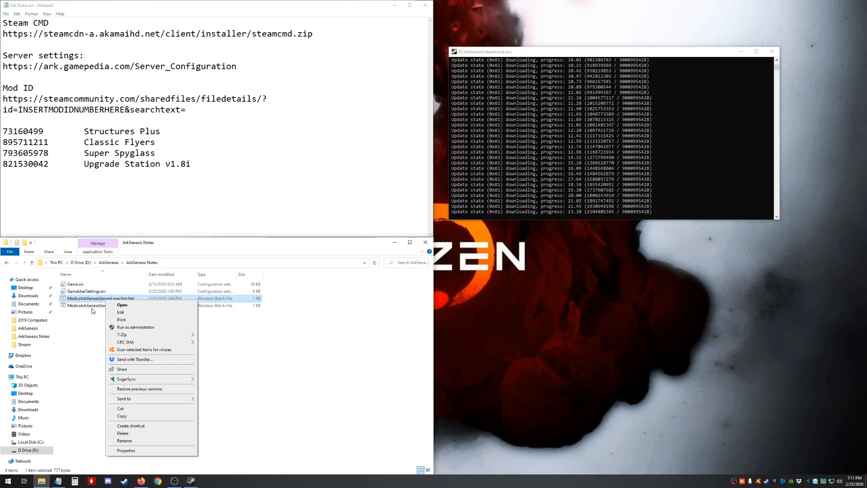
{"action": "left_click", "coordinate": [120, 312]}
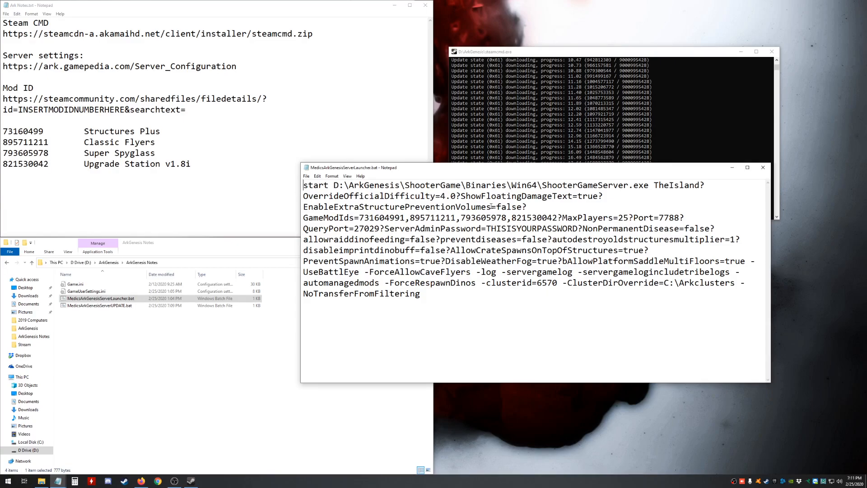
Step: Arrange the SteamCMD console and the launcher batch file window so they no longer overlap
{"action": "left_click_drag", "start_coordinate": [575, 54], "coordinate": [600, 17]}
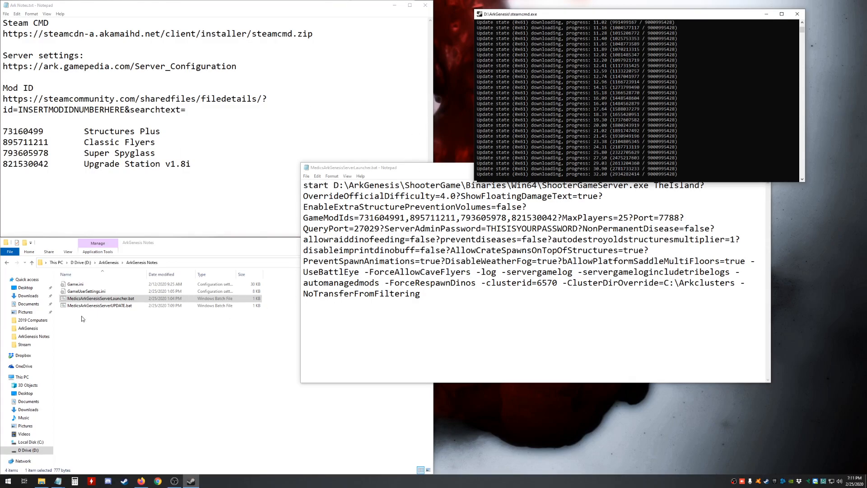
{"action": "left_click", "coordinate": [80, 308]}
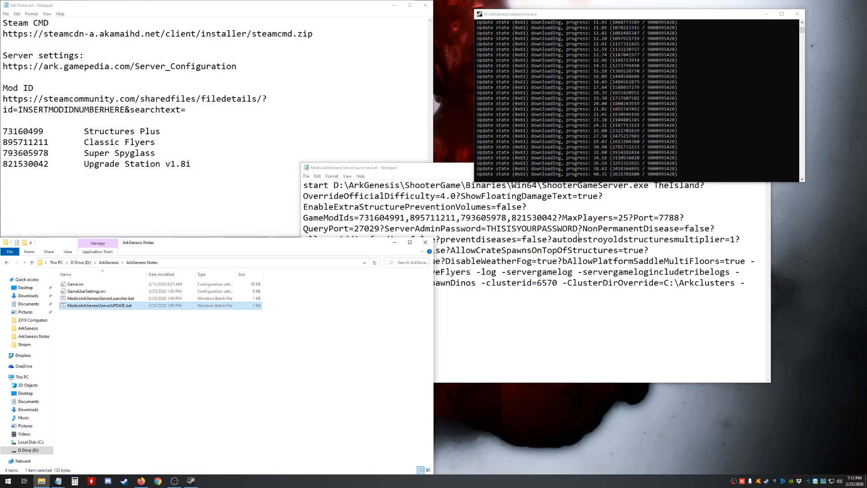
{"action": "left_click", "coordinate": [468, 169]}
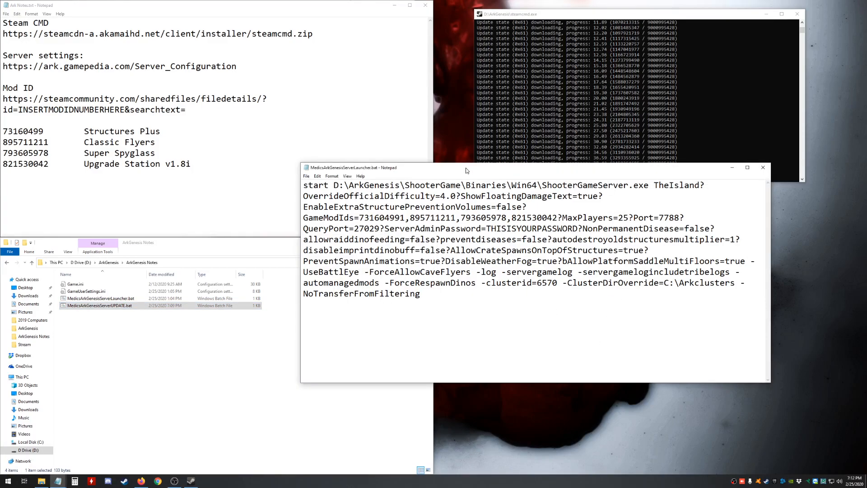
{"action": "left_click_drag", "start_coordinate": [468, 169], "coordinate": [444, 205]}
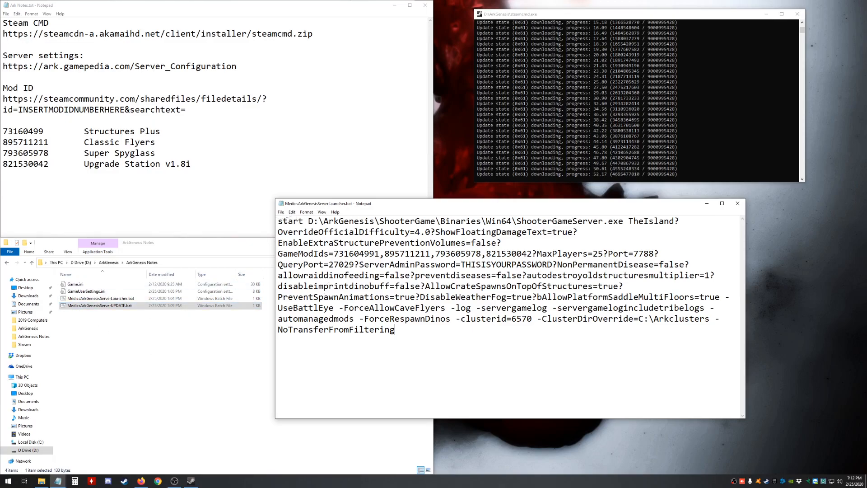
Step: Check the D:\ArkGenesis path in the launcher's start command against the ArkGenesis folder on the D drive
{"action": "left_click_drag", "start_coordinate": [309, 221], "coordinate": [374, 221]}
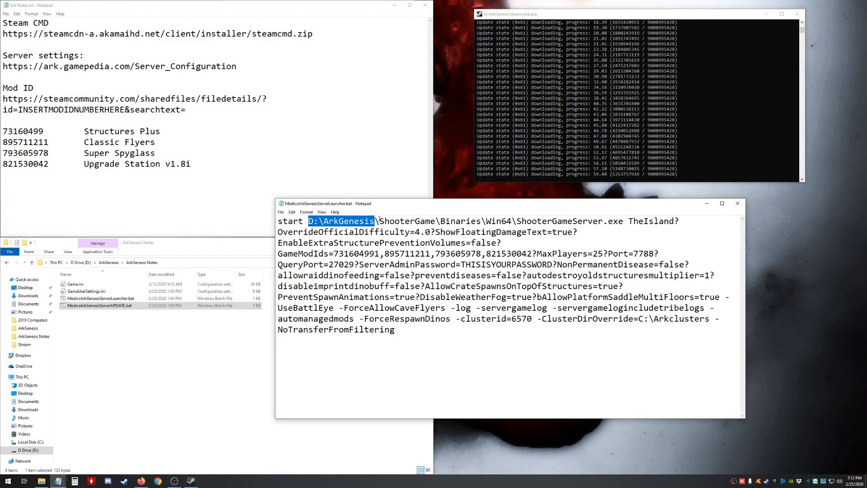
{"action": "left_click", "coordinate": [113, 263]}
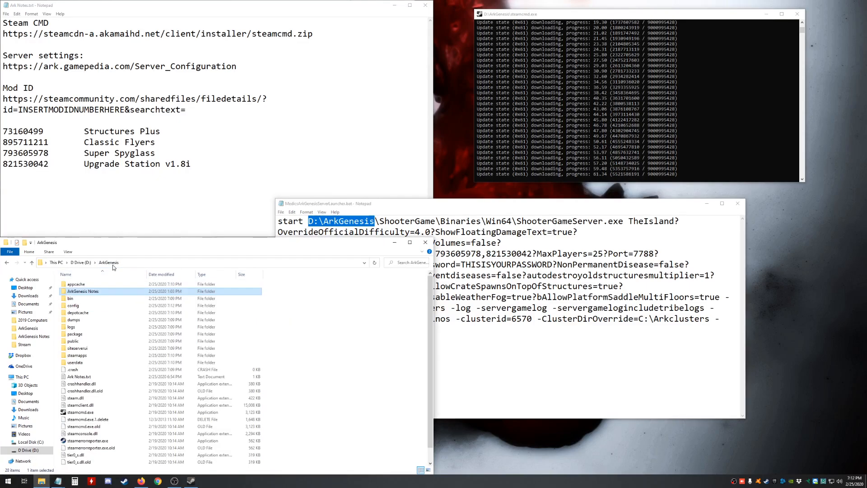
{"action": "scroll", "coordinate": [99, 341], "scroll_direction": "down", "scroll_amount": 1}
{"action": "scroll", "coordinate": [100, 366], "scroll_direction": "up", "scroll_amount": 1}
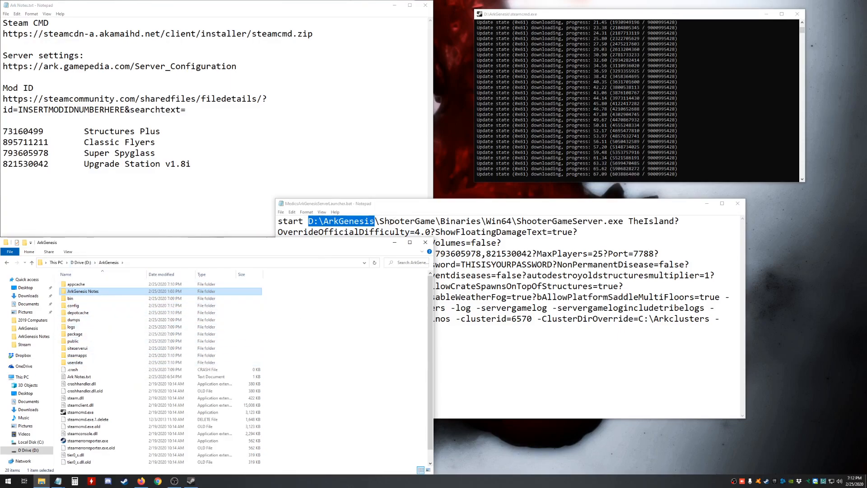
Step: Look for the launcher's ShooterGame\Binaries\Win64\ShooterGameServer.exe path in the refreshed ArkGenesis folder and go up to the D drive
{"action": "left_click_drag", "start_coordinate": [384, 221], "coordinate": [618, 221]}
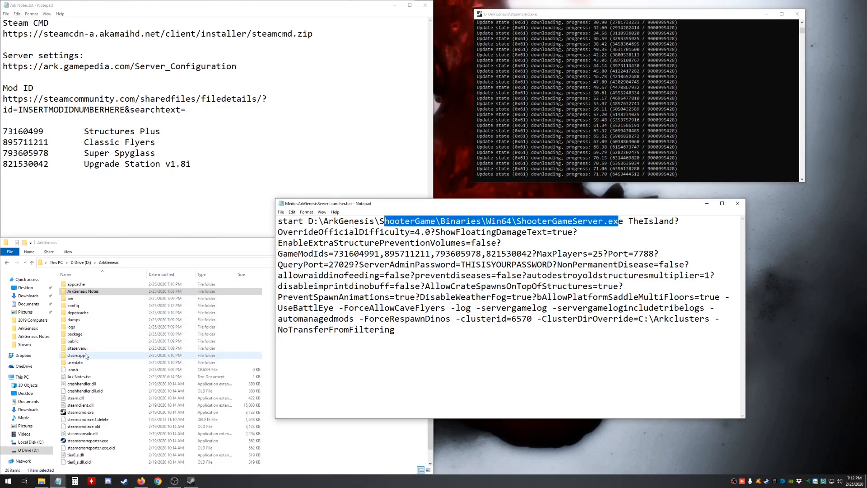
{"action": "right_click", "coordinate": [311, 452]}
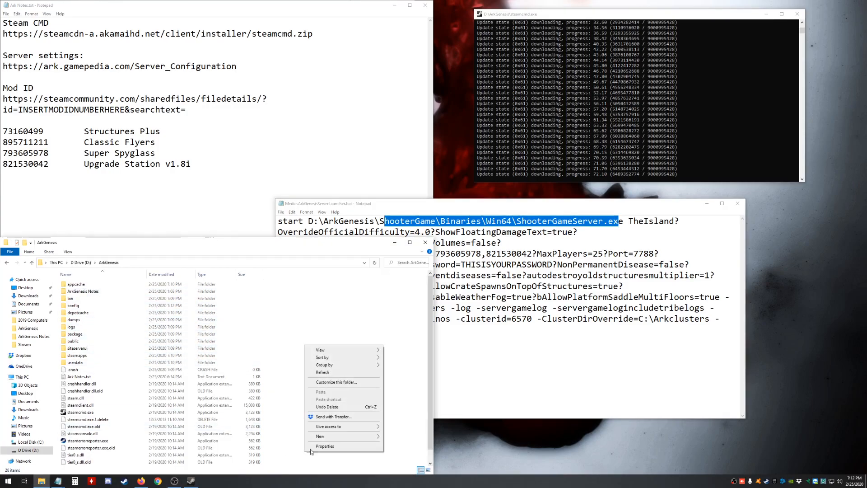
{"action": "left_click", "coordinate": [315, 373]}
{"action": "left_click", "coordinate": [86, 263]}
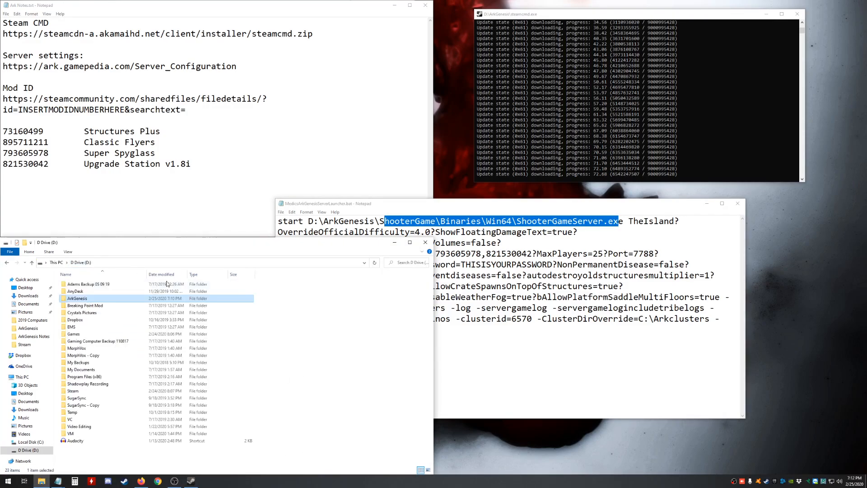
Step: Compare the launcher's TheIsland map name and the question mark after it with the Aberration_P entry among the wiki's map_name options
{"action": "left_click", "coordinate": [470, 357]}
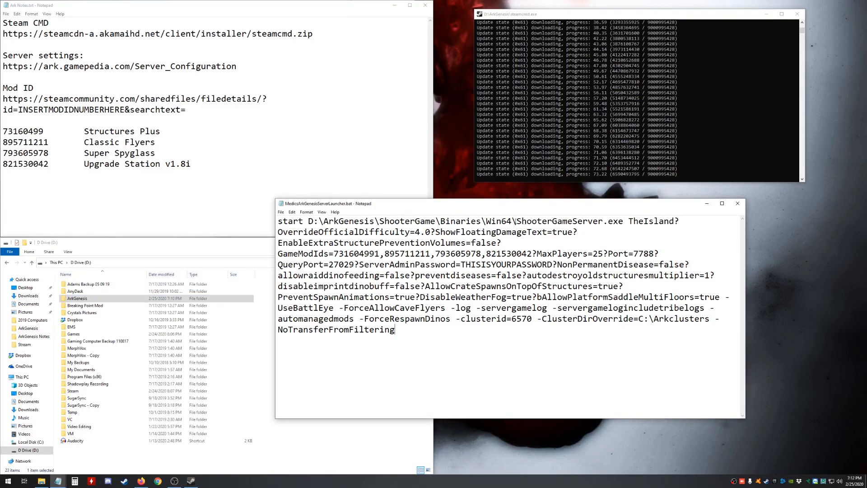
{"action": "left_click_drag", "start_coordinate": [629, 221], "coordinate": [674, 222]}
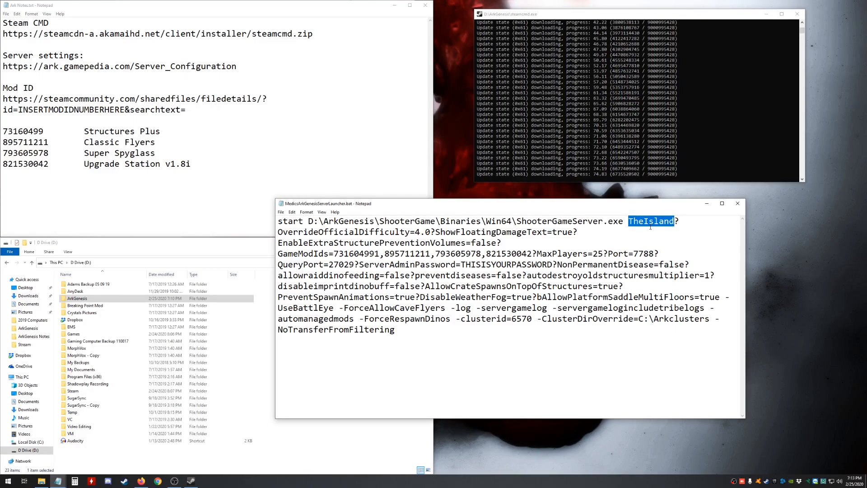
{"action": "left_click", "coordinate": [141, 481]}
{"action": "left_click", "coordinate": [36, 6]}
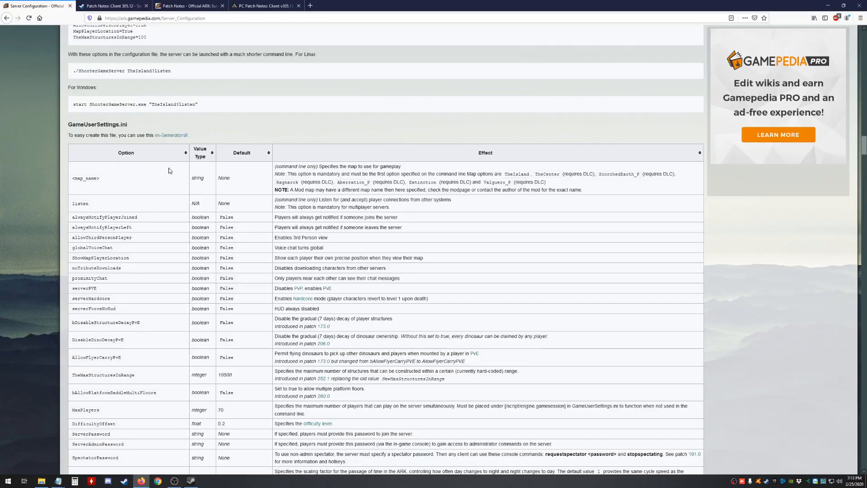
{"action": "left_click_drag", "start_coordinate": [337, 182], "coordinate": [372, 182]}
{"action": "left_click", "coordinate": [358, 181]}
{"action": "left_click_drag", "start_coordinate": [339, 182], "coordinate": [371, 182]}
{"action": "left_click", "coordinate": [828, 6]}
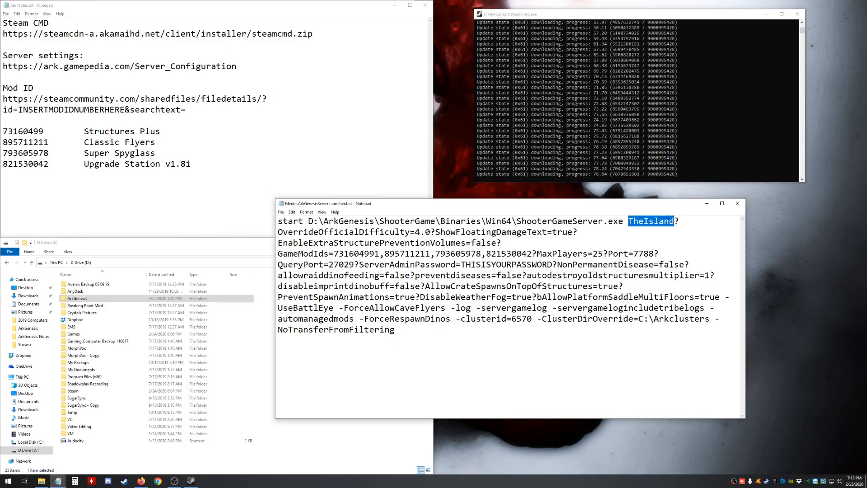
{"action": "left_click_drag", "start_coordinate": [674, 222], "coordinate": [679, 221]}
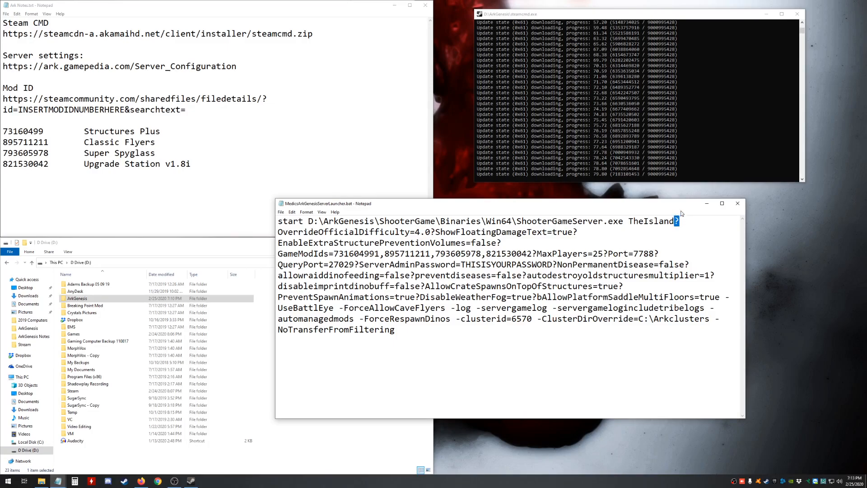
Step: Widen the launcher batch file window and review its settings from ShowFloatingDamageText through the GameModIds, MaxPlayers, Port and QueryPort
{"action": "left_click_drag", "start_coordinate": [749, 232], "coordinate": [826, 236]}
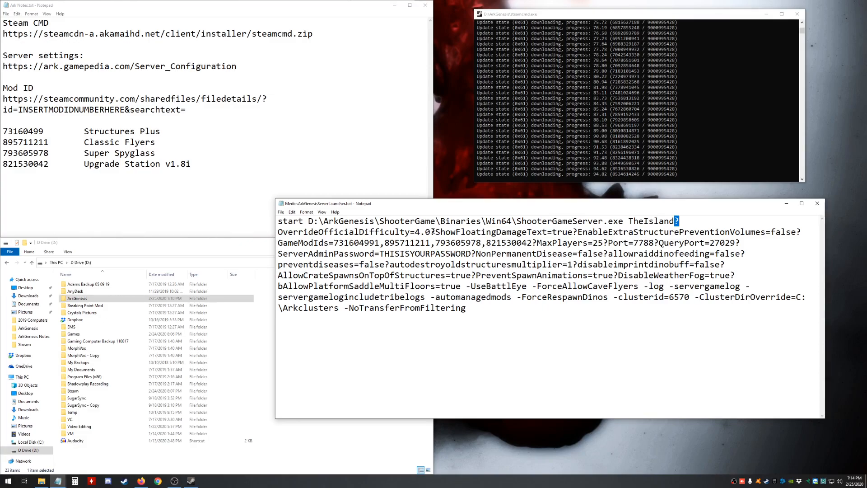
{"action": "left_click_drag", "start_coordinate": [431, 232], "coordinate": [552, 232]}
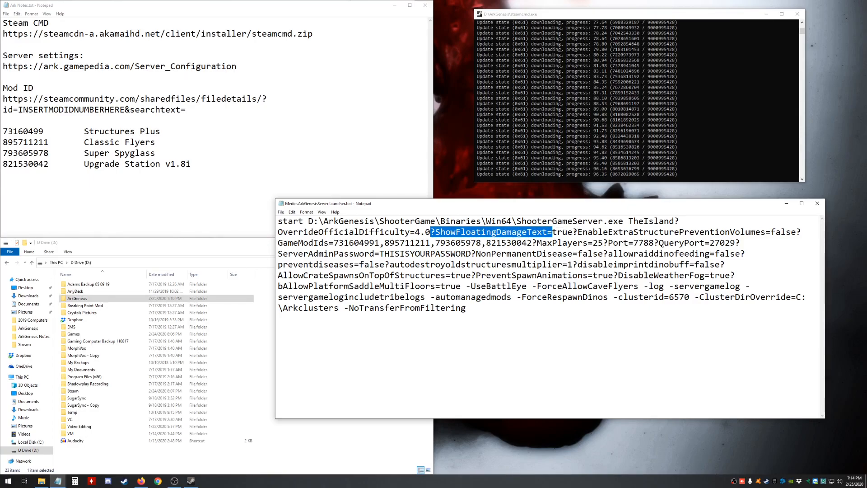
{"action": "left_click_drag", "start_coordinate": [583, 232], "coordinate": [778, 233]}
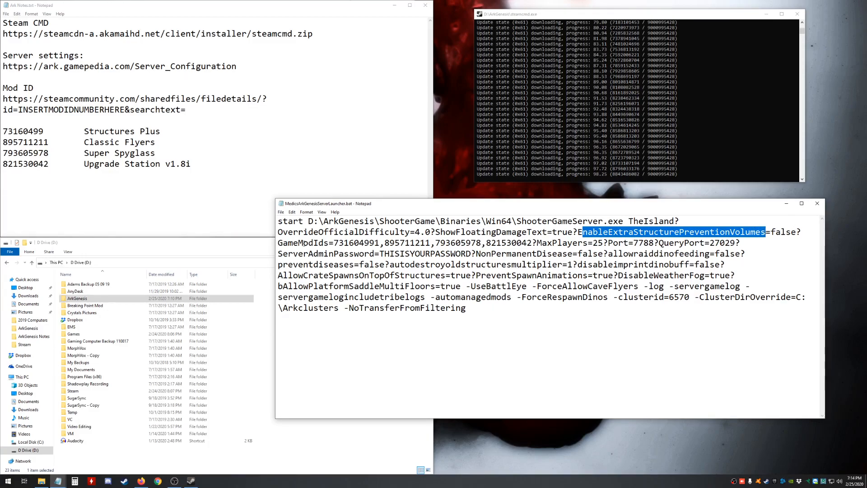
{"action": "left_click_drag", "start_coordinate": [334, 242], "coordinate": [531, 246]}
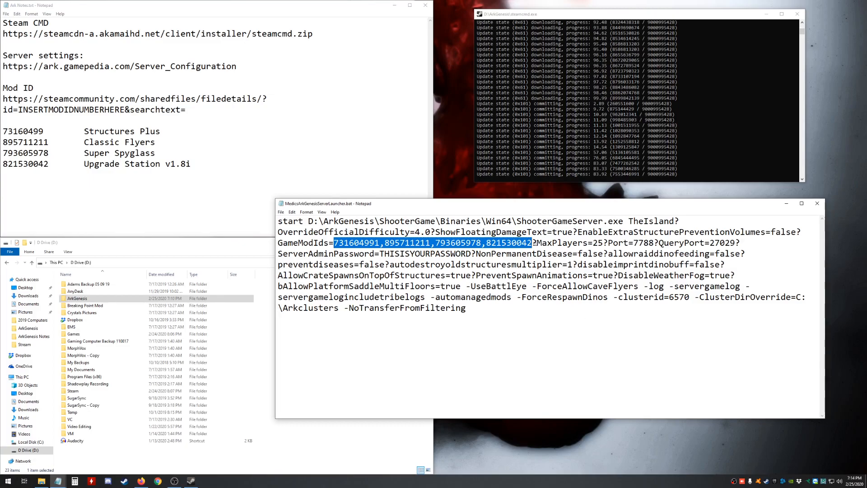
{"action": "left_click_drag", "start_coordinate": [538, 243], "coordinate": [603, 242]}
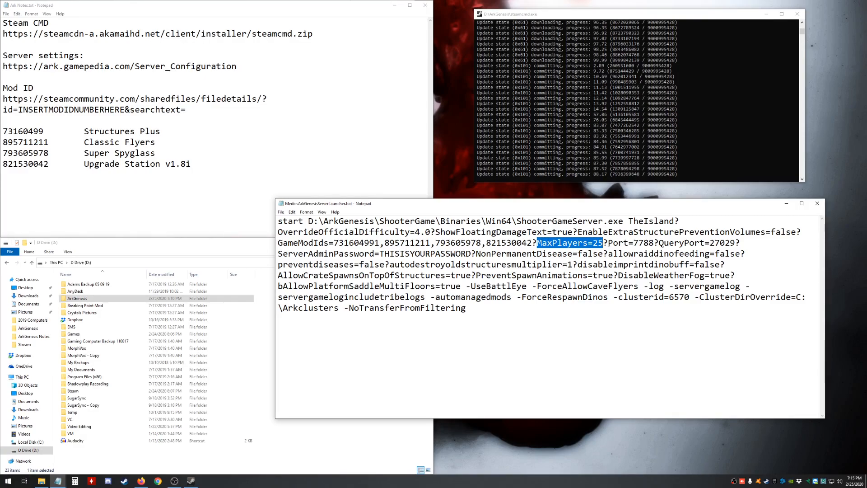
{"action": "left_click_drag", "start_coordinate": [604, 243], "coordinate": [738, 243]}
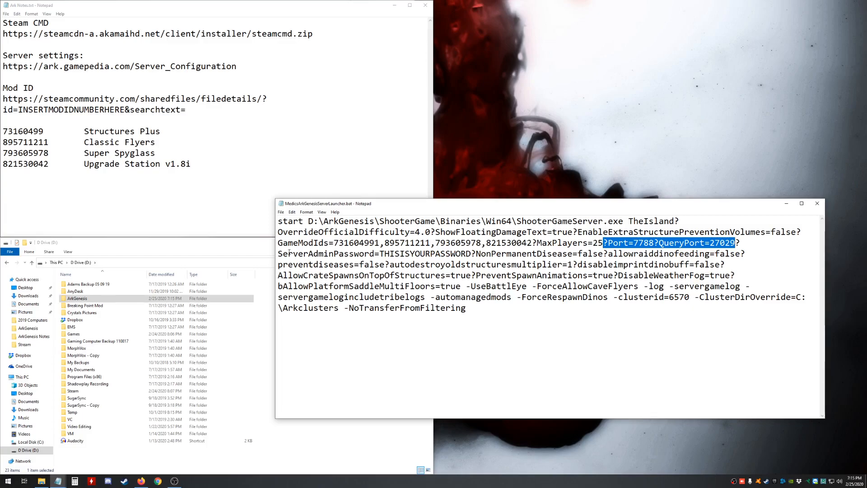
Step: Review the launcher's question-mark options from ServerAdminPassword and preventdiseases through DisableWeatherFog to bAllowPlatformSaddleMultiFloors
{"action": "left_click_drag", "start_coordinate": [279, 254], "coordinate": [737, 257]}
{"action": "left_click_drag", "start_coordinate": [284, 264], "coordinate": [361, 266]}
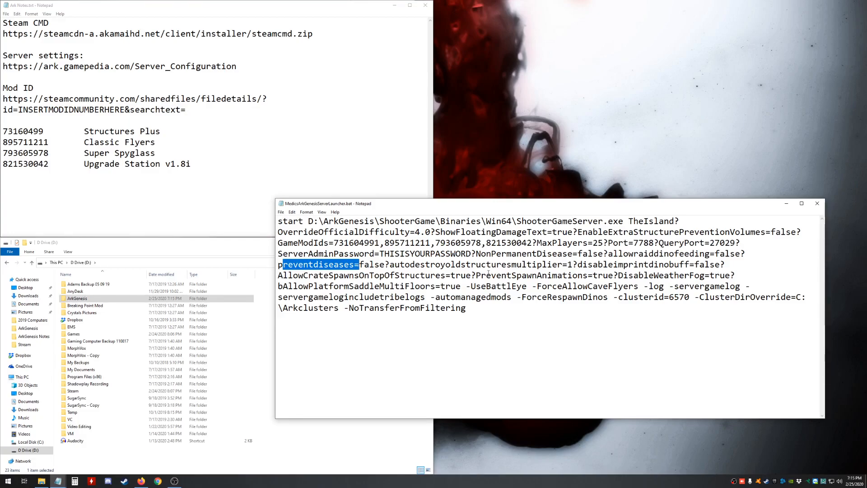
{"action": "left_click_drag", "start_coordinate": [329, 276], "coordinate": [471, 276]}
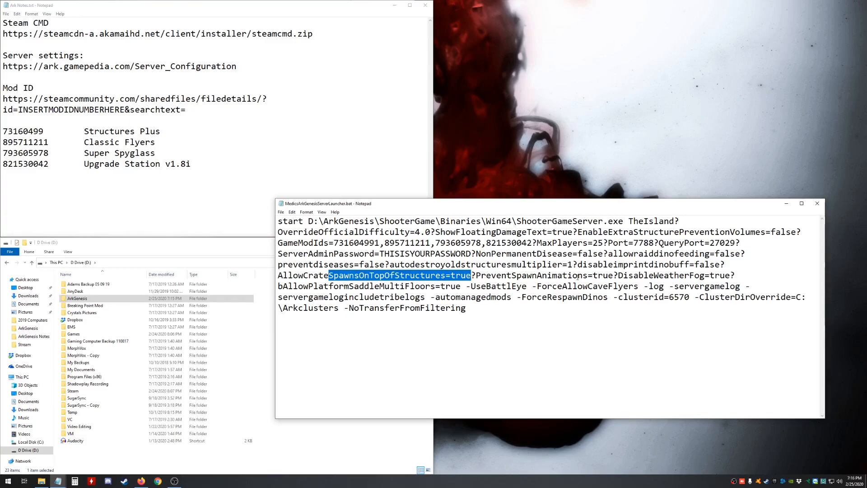
{"action": "left_click_drag", "start_coordinate": [577, 275], "coordinate": [737, 276]}
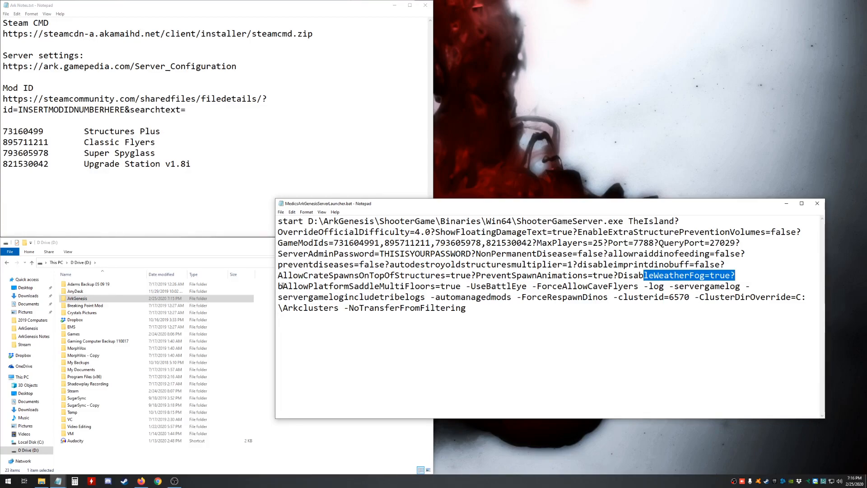
{"action": "left_click", "coordinate": [282, 286]}
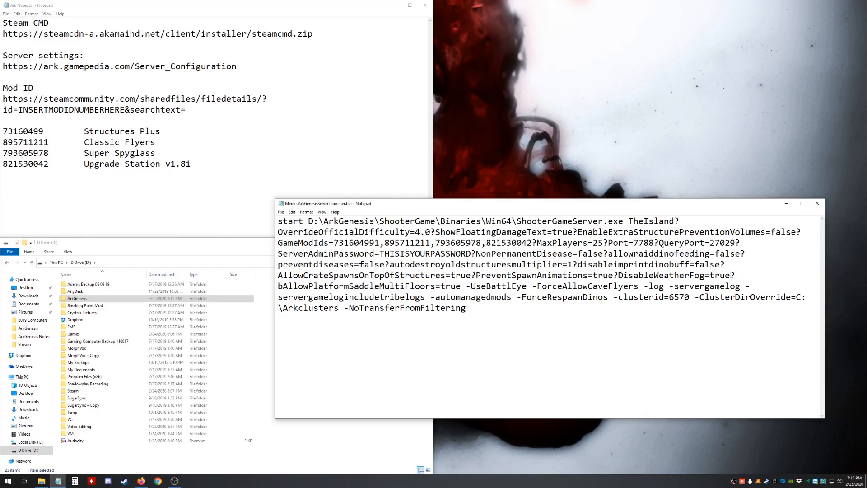
{"action": "left_click_drag", "start_coordinate": [730, 275], "coordinate": [461, 286]}
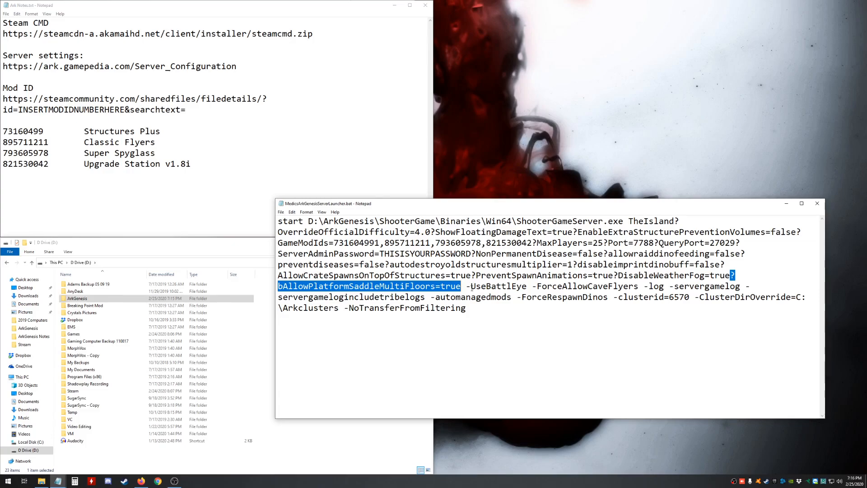
Step: Review the launcher's dash options from -UseBattlEye through -ForceRespawnDinos, relating -automanagedmods to the GameModIds list
{"action": "left_click_drag", "start_coordinate": [471, 287], "coordinate": [649, 287]}
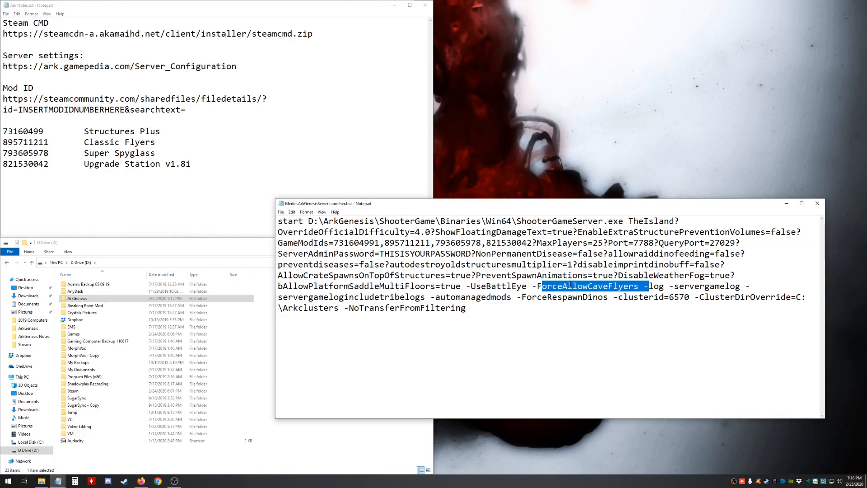
{"action": "left_click_drag", "start_coordinate": [532, 287], "coordinate": [750, 286]}
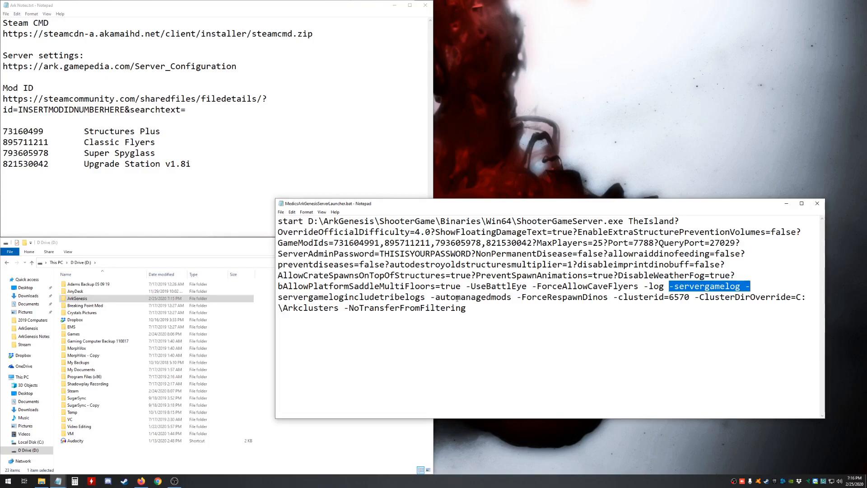
{"action": "left_click_drag", "start_coordinate": [431, 298], "coordinate": [510, 298]}
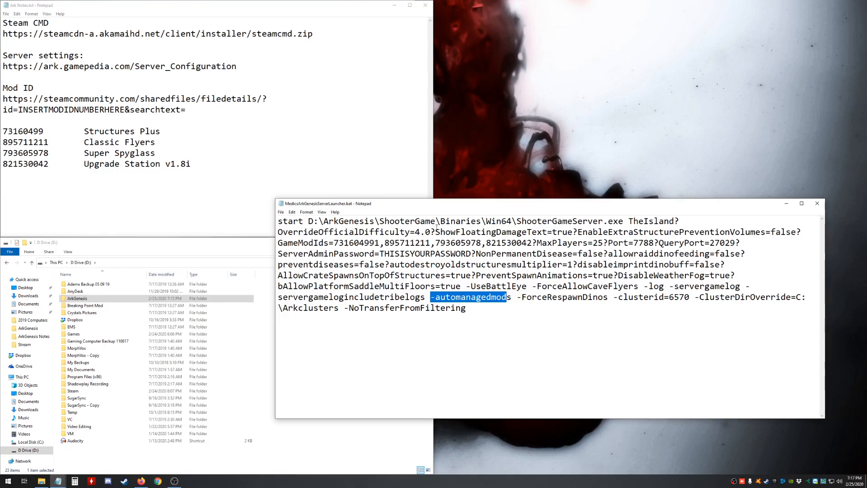
{"action": "left_click_drag", "start_coordinate": [405, 243], "coordinate": [440, 242]}
{"action": "left_click_drag", "start_coordinate": [431, 298], "coordinate": [517, 297]}
{"action": "left_click_drag", "start_coordinate": [518, 298], "coordinate": [609, 296]}
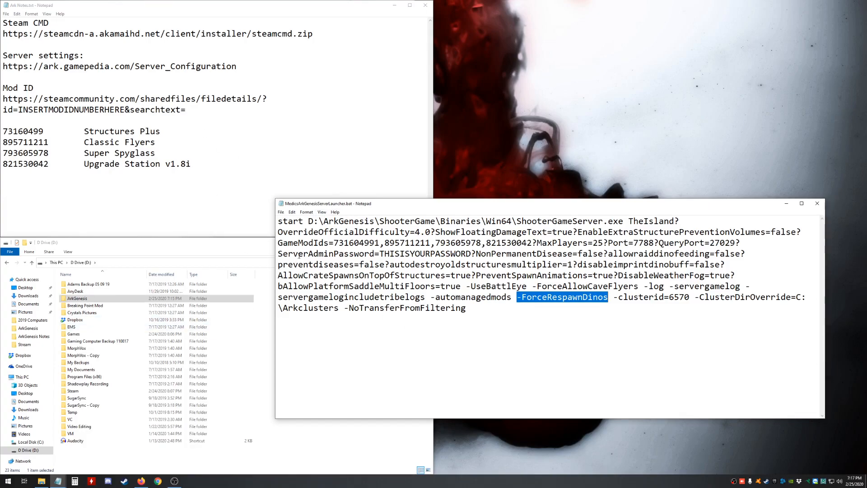
Step: Save the launcher batch file under its existing name and close it, leaving the Save As dialog unused
{"action": "left_click", "coordinate": [281, 213]}
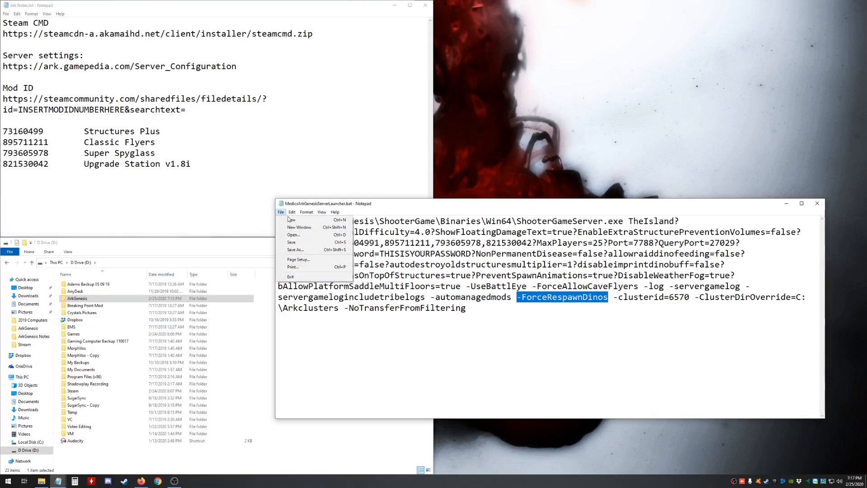
{"action": "left_click", "coordinate": [289, 244]}
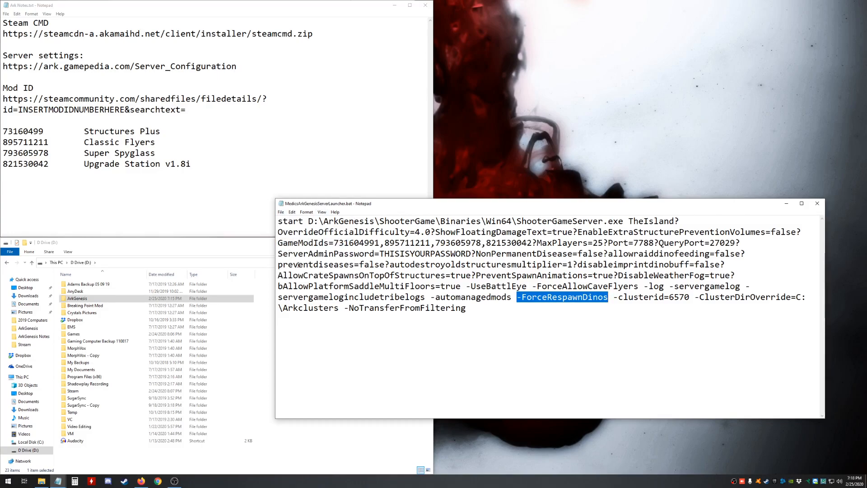
{"action": "left_click", "coordinate": [281, 212]}
{"action": "left_click", "coordinate": [294, 250]}
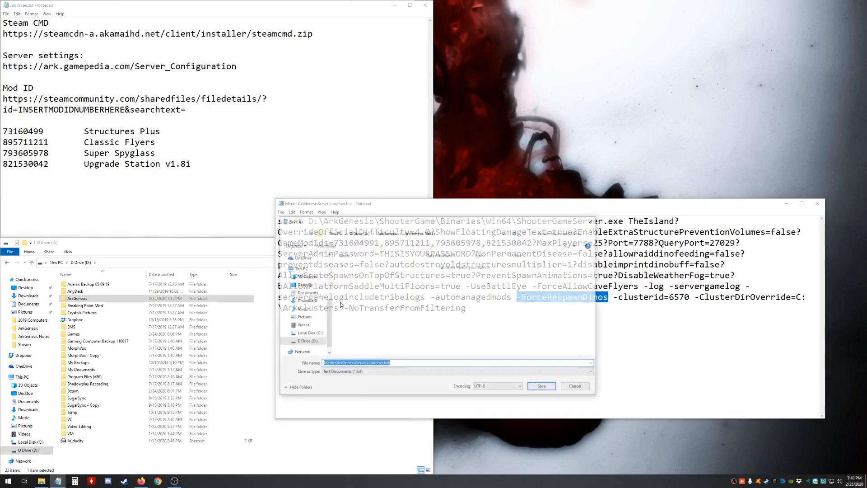
{"action": "left_click", "coordinate": [587, 389]}
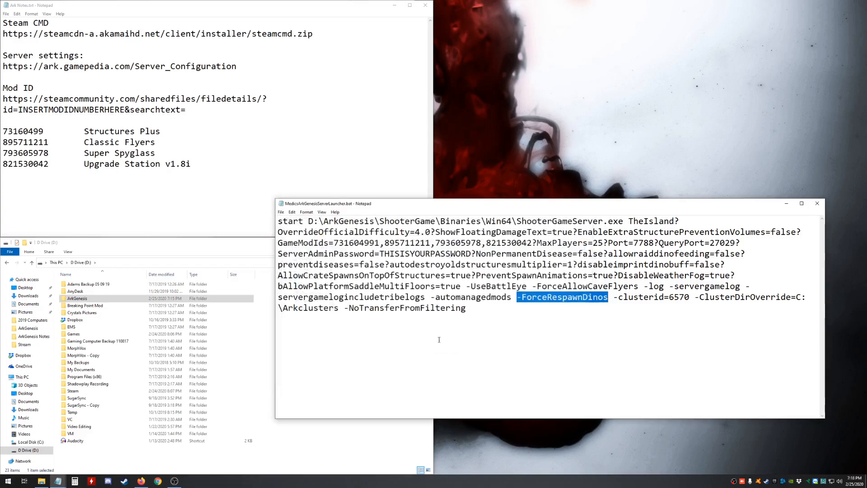
{"action": "left_click", "coordinate": [502, 242]}
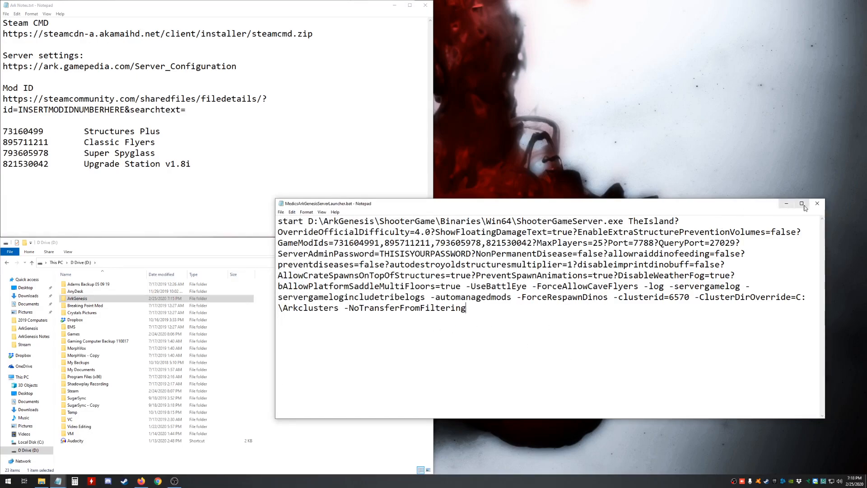
{"action": "left_click", "coordinate": [817, 203]}
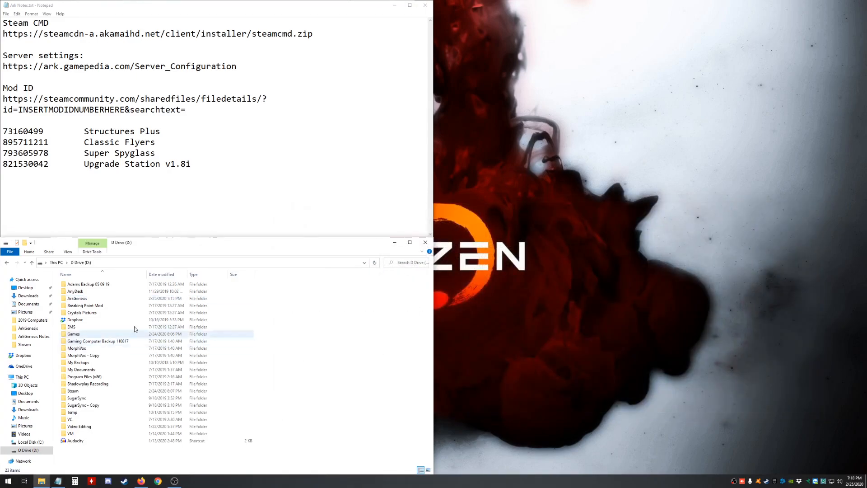
Step: Check the downloaded server files in the ArkGenesis folder on the D drive and inside its ShooterGame subfolder
{"action": "double_click", "coordinate": [86, 299]}
{"action": "scroll", "coordinate": [139, 363], "scroll_direction": "down", "scroll_amount": 1}
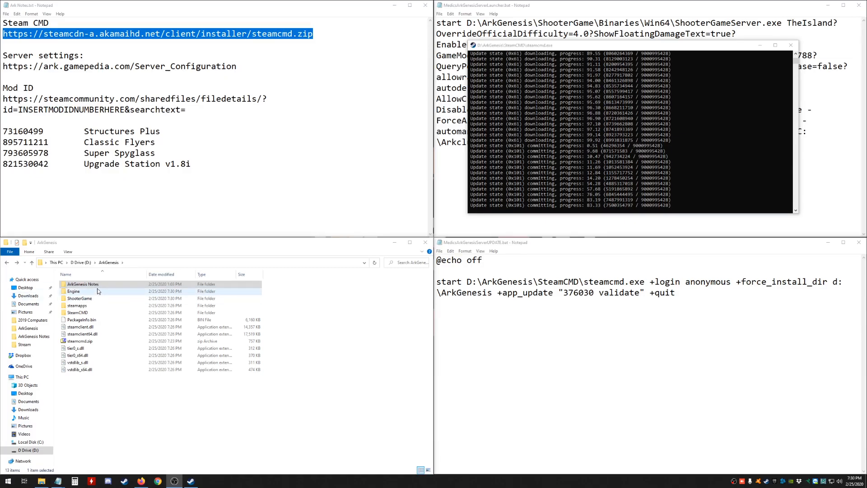
{"action": "left_click", "coordinate": [84, 301]}
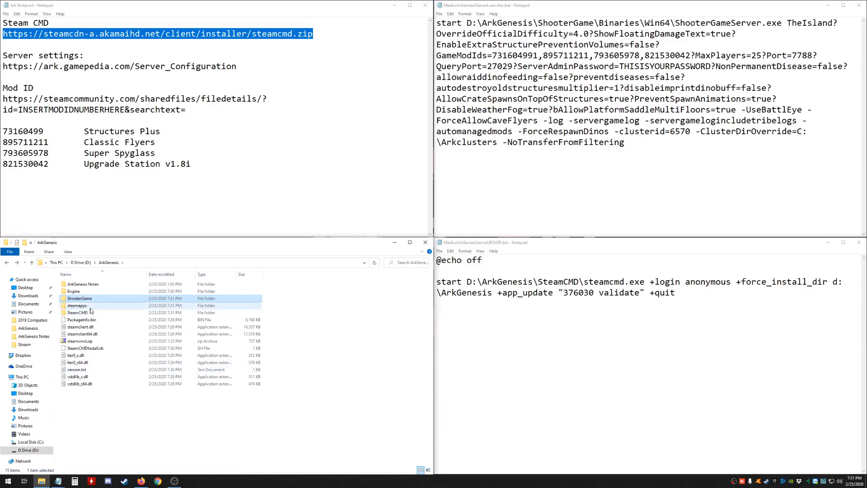
{"action": "double_click", "coordinate": [81, 299]}
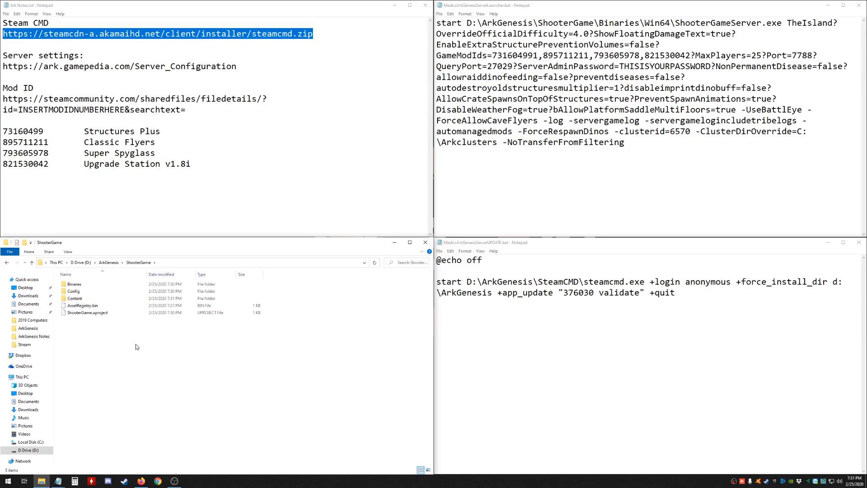
{"action": "key", "text": "alt+Left"}
{"action": "double_click", "coordinate": [81, 298]}
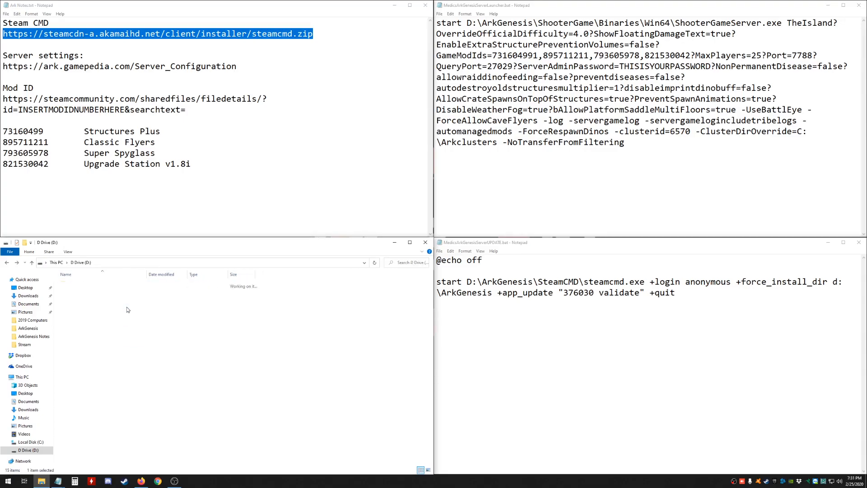
{"action": "key", "text": "alt+Up"}
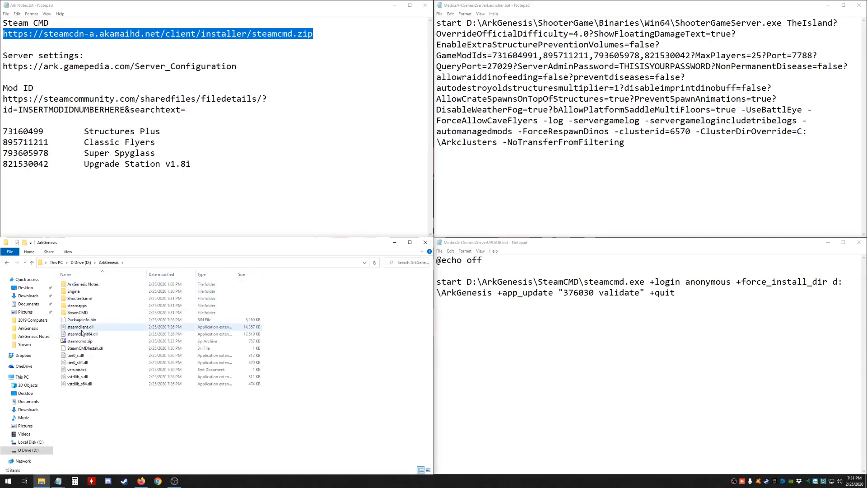
Step: Run the server launcher batch file from the ArkGenesis Notes folder and allow ShooterGame through the Windows firewall on public networks
{"action": "left_click", "coordinate": [82, 286]}
{"action": "double_click", "coordinate": [82, 285]}
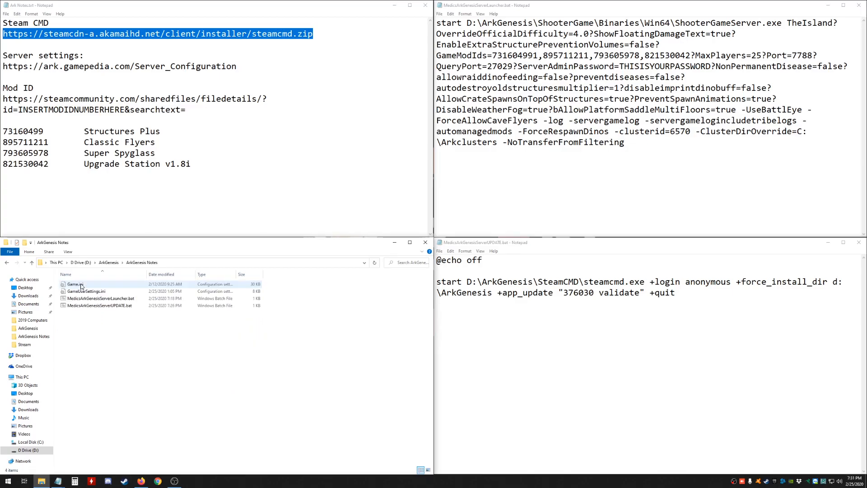
{"action": "left_click", "coordinate": [91, 299]}
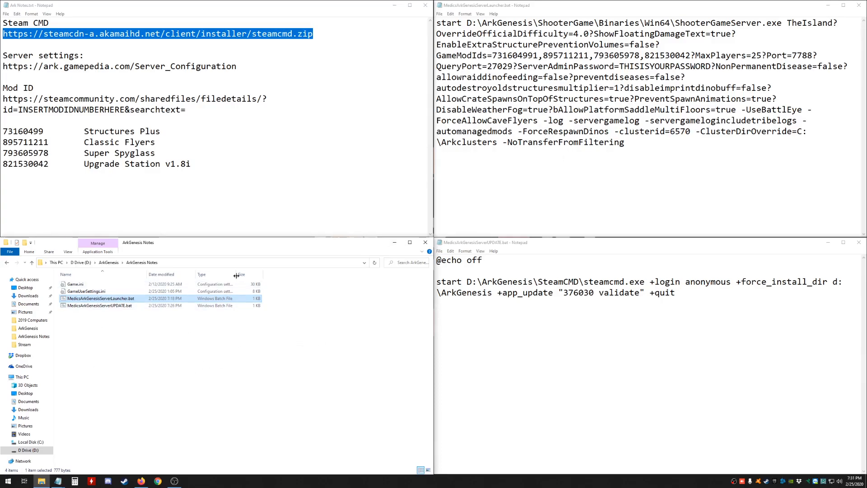
{"action": "double_click", "coordinate": [107, 301]}
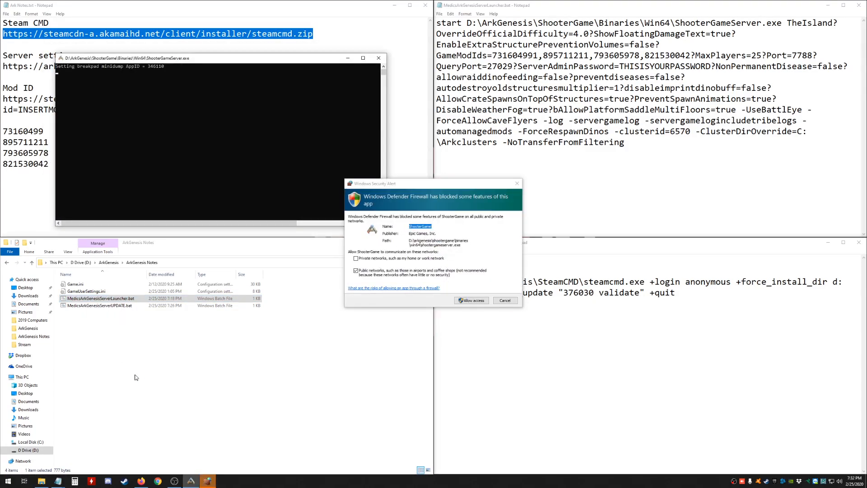
{"action": "left_click", "coordinate": [476, 302]}
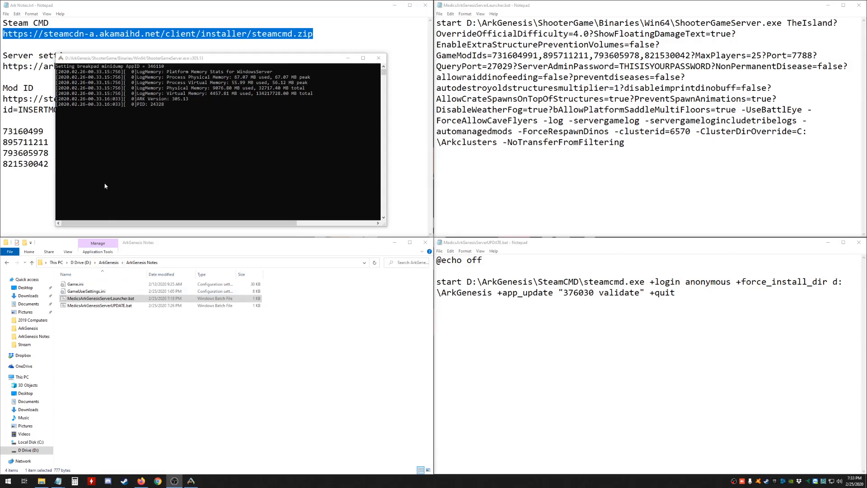
Step: Shut down the running ShooterGameServer console and restart the server from the launcher batch file in ArkGenesis Notes
{"action": "left_click_drag", "start_coordinate": [172, 63], "coordinate": [217, 83]}
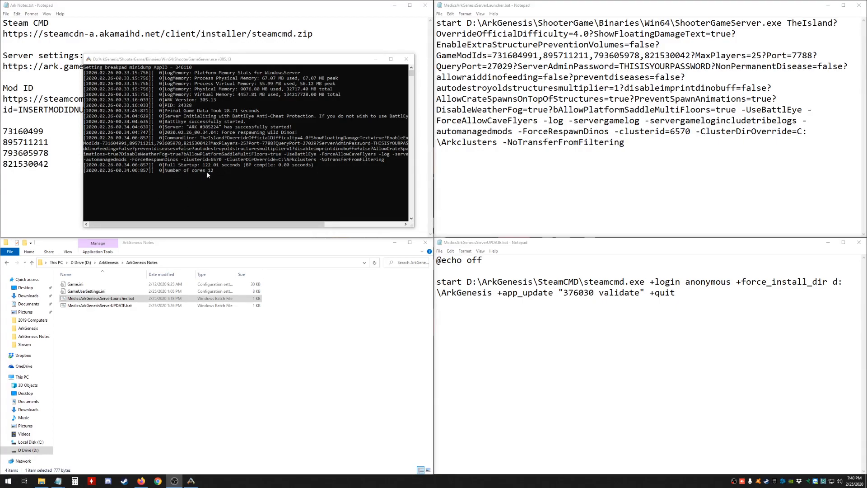
{"action": "left_click_drag", "start_coordinate": [230, 60], "coordinate": [245, 80]}
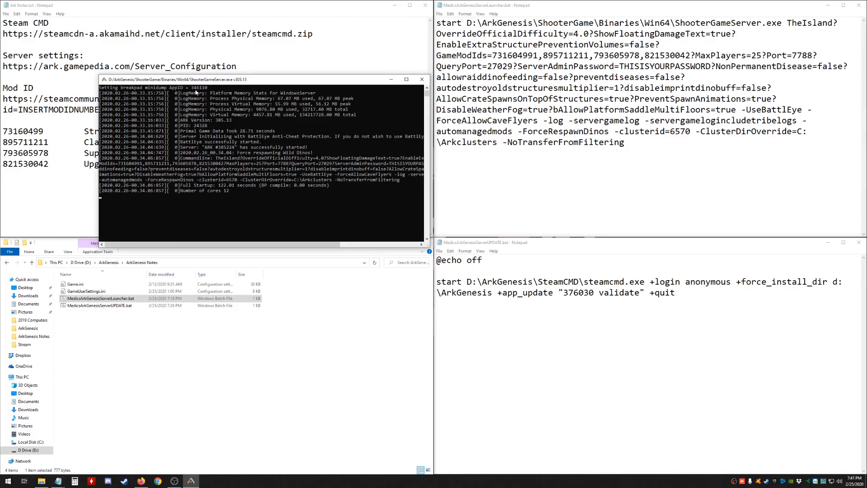
{"action": "left_click", "coordinate": [421, 80]}
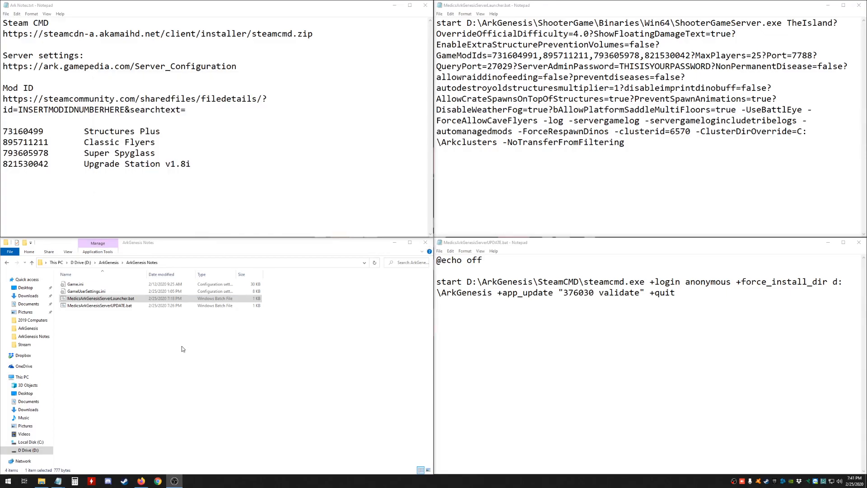
{"action": "left_click", "coordinate": [96, 300]}
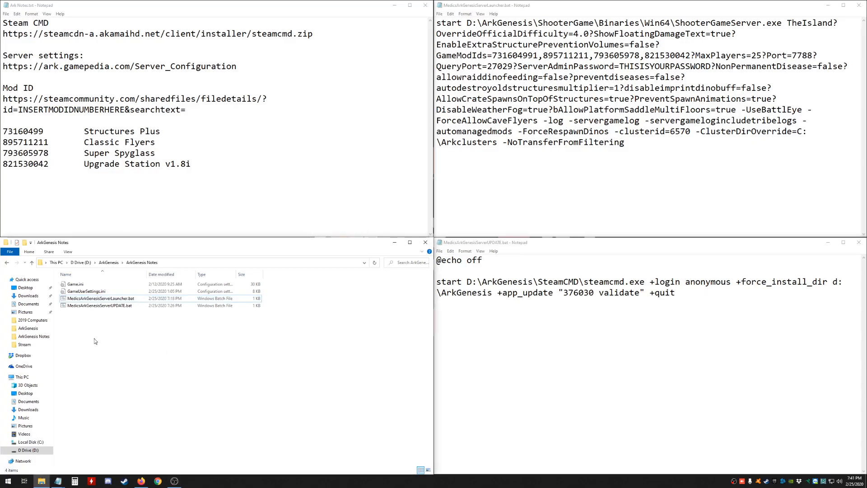
{"action": "double_click", "coordinate": [96, 299]}
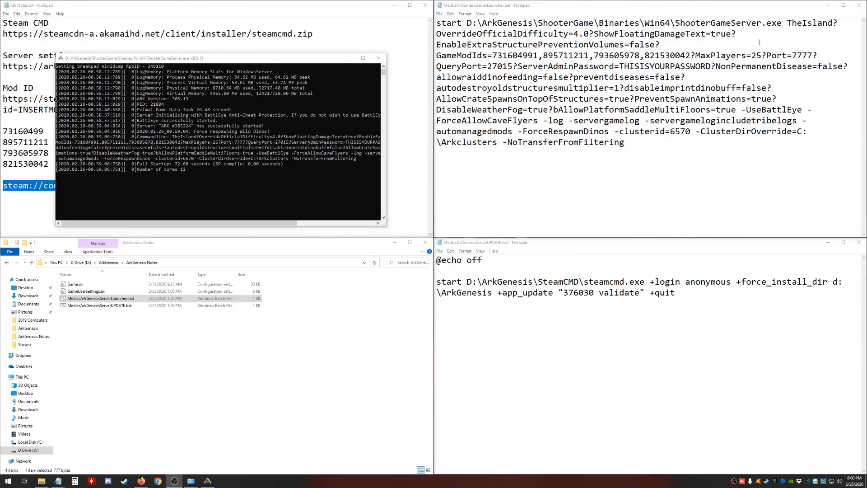
Step: Examine the Port=7777 and QueryPort=27015 settings in the server launcher batch file
{"action": "left_click_drag", "start_coordinate": [767, 55], "coordinate": [813, 55]}
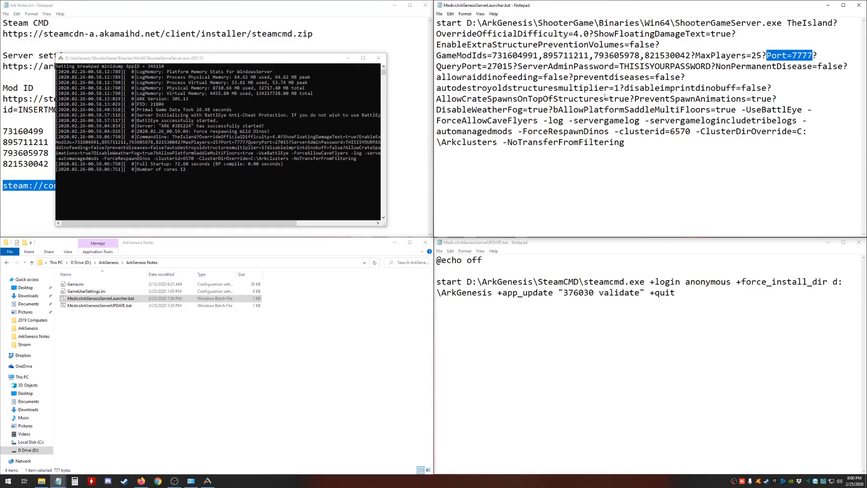
{"action": "left_click_drag", "start_coordinate": [437, 66], "coordinate": [513, 66]}
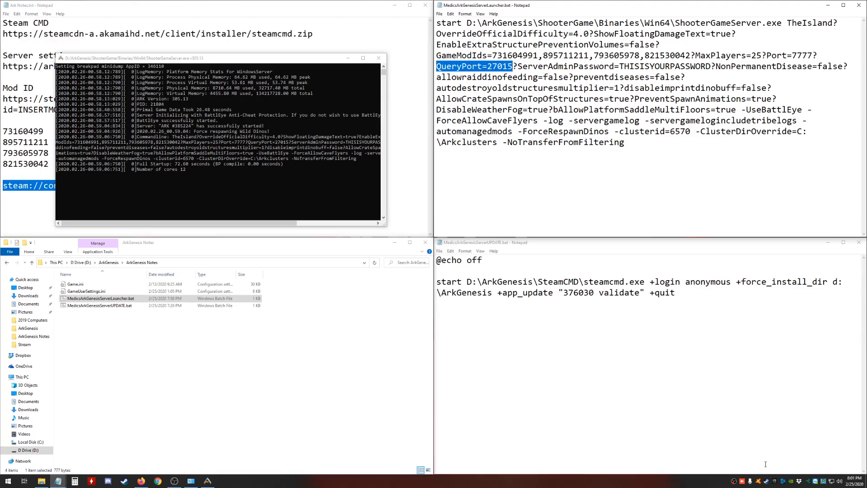
Step: Launch the ARK game client and bring up the list of sessions to join
{"action": "right_click", "coordinate": [784, 479]}
{"action": "right_click", "coordinate": [767, 480]}
{"action": "left_click", "coordinate": [780, 433]}
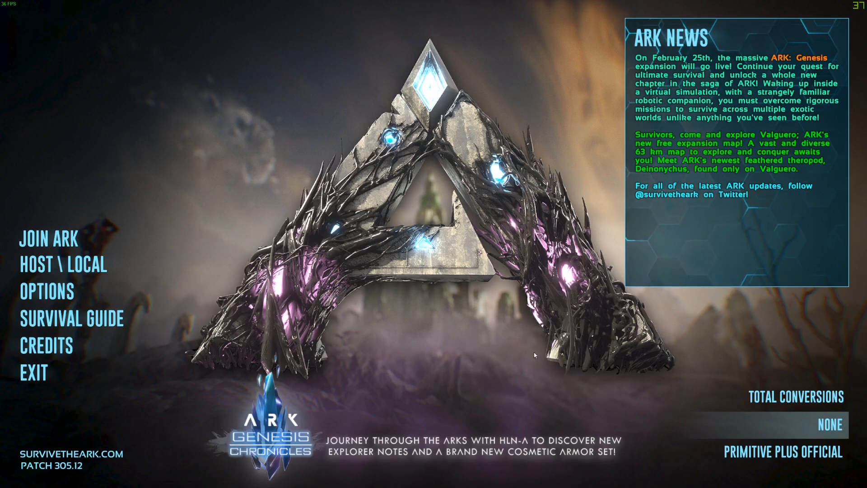
{"action": "left_click", "coordinate": [58, 240]}
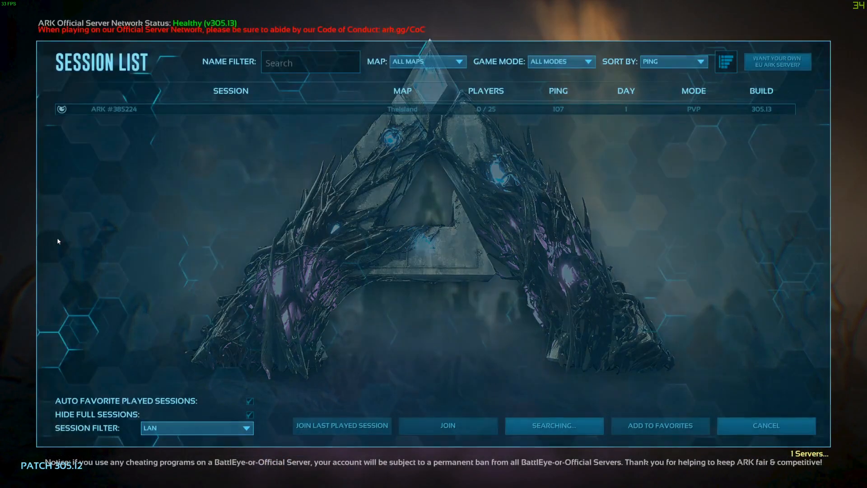
Step: Refresh the session list with the LAN filter and join the server ARK #385224
{"action": "left_click", "coordinate": [150, 430]}
{"action": "left_click", "coordinate": [151, 429]}
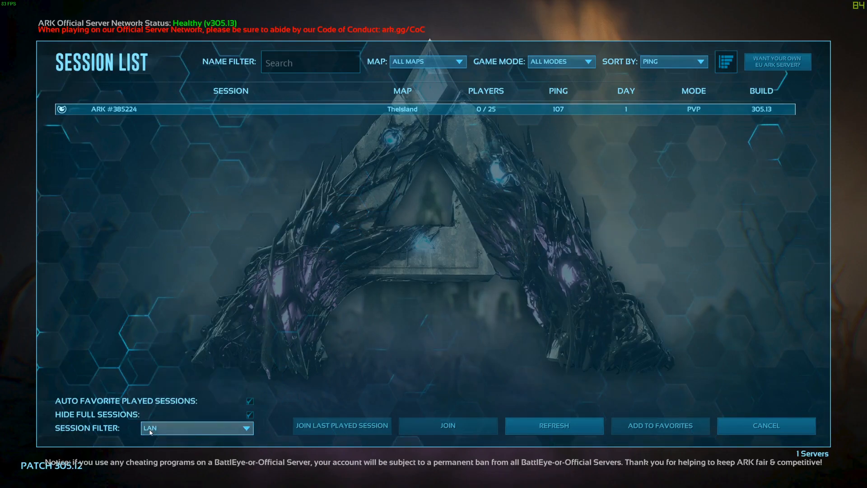
{"action": "left_click", "coordinate": [555, 426]}
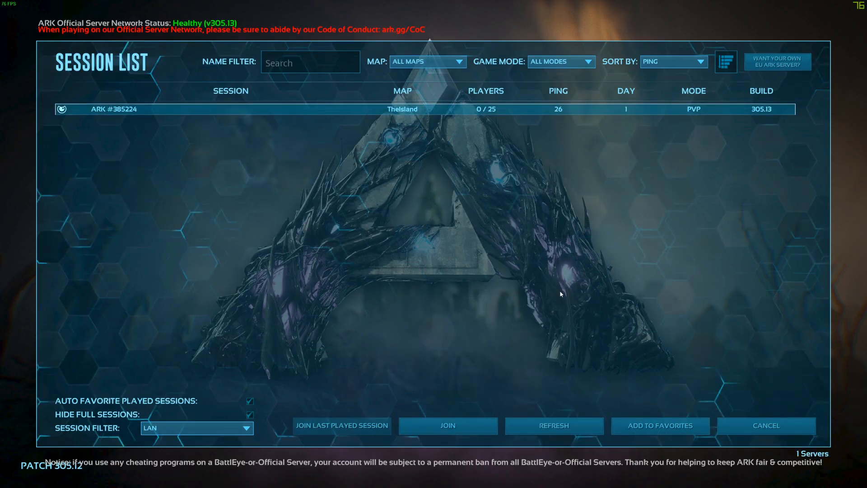
{"action": "left_click", "coordinate": [458, 425]}
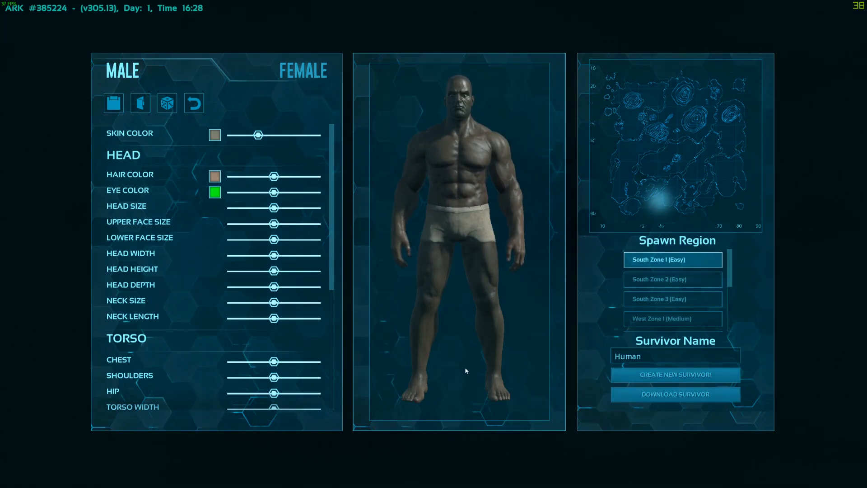
Step: Create a new survivor named Human in South Zone 1 (Easy), walk along the beach and pick up stones
{"action": "left_click", "coordinate": [678, 375]}
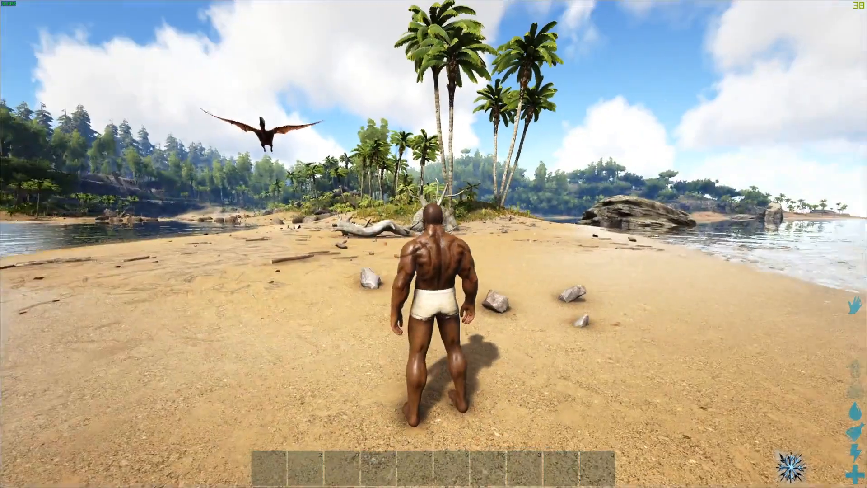
{"action": "key", "text": "w"}
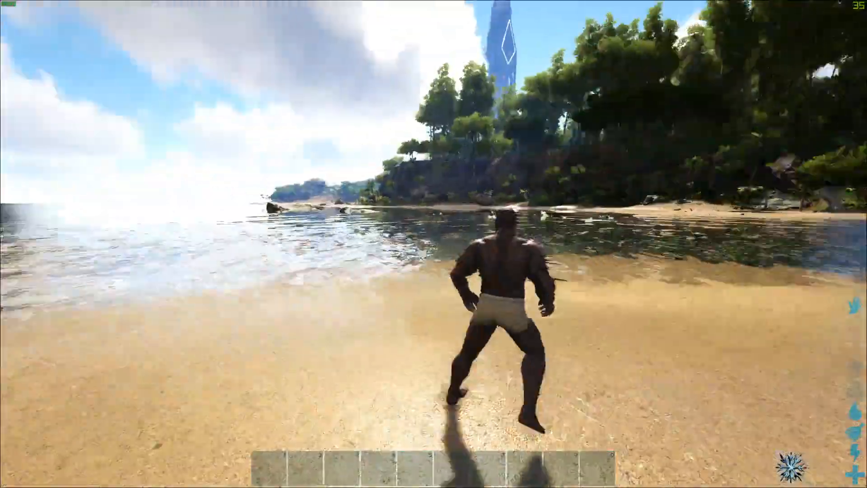
{"action": "key", "text": "w"}
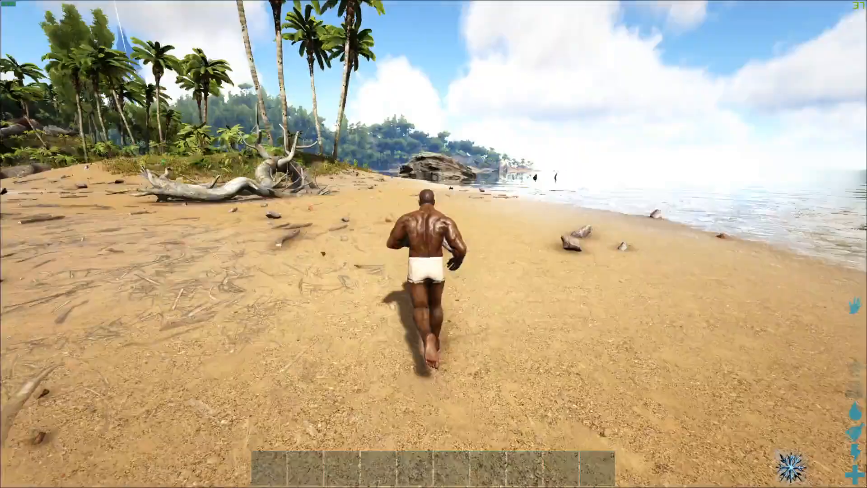
{"action": "key", "text": "e"}
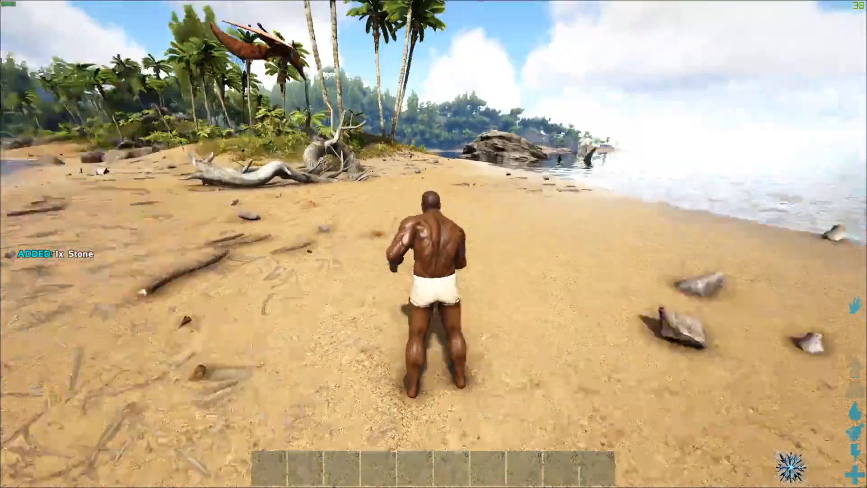
{"action": "key", "text": "w"}
{"action": "key", "text": "e"}
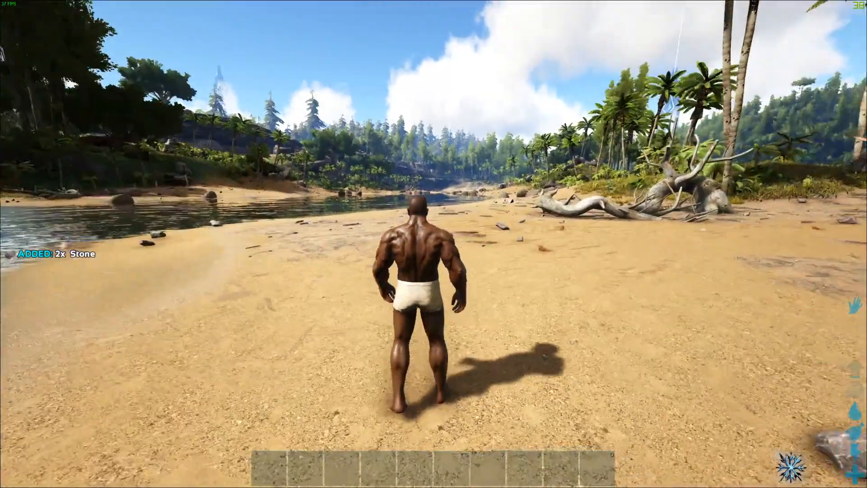
{"action": "key", "text": "w"}
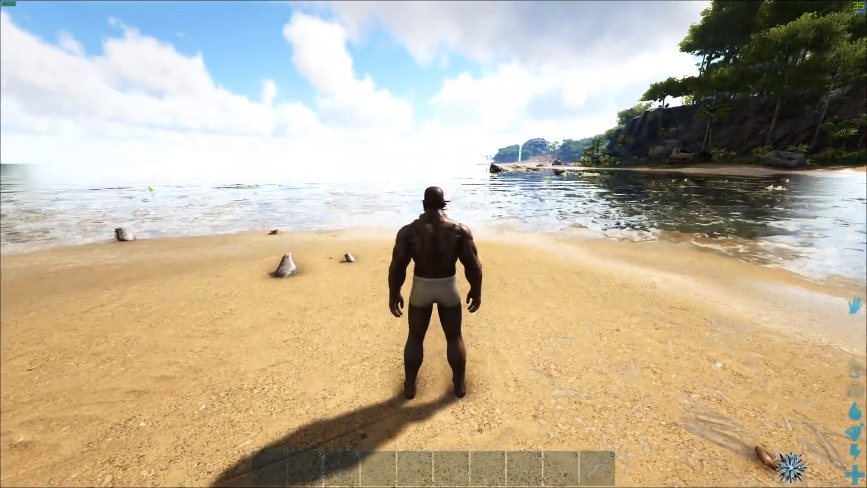
{"action": "key", "text": "w"}
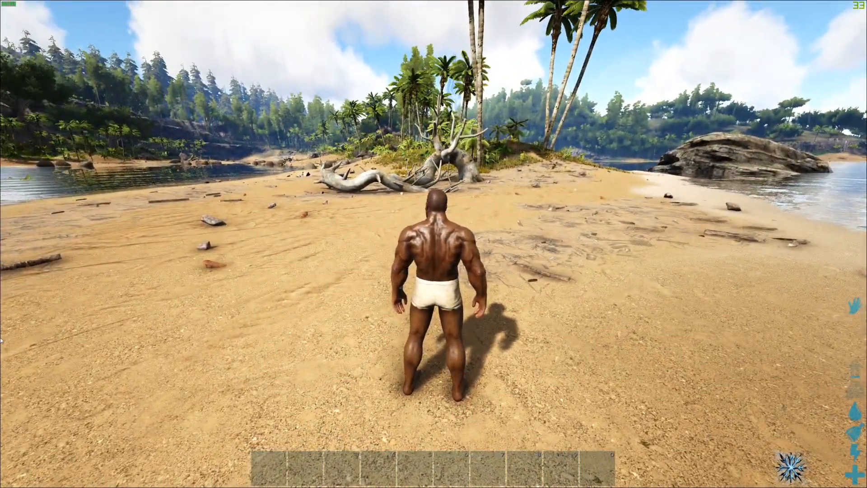
Step: Try to shut down the server from the in-game console with the admincheat doexit command, first recalled and then retyped
{"action": "key", "text": "Tab"}
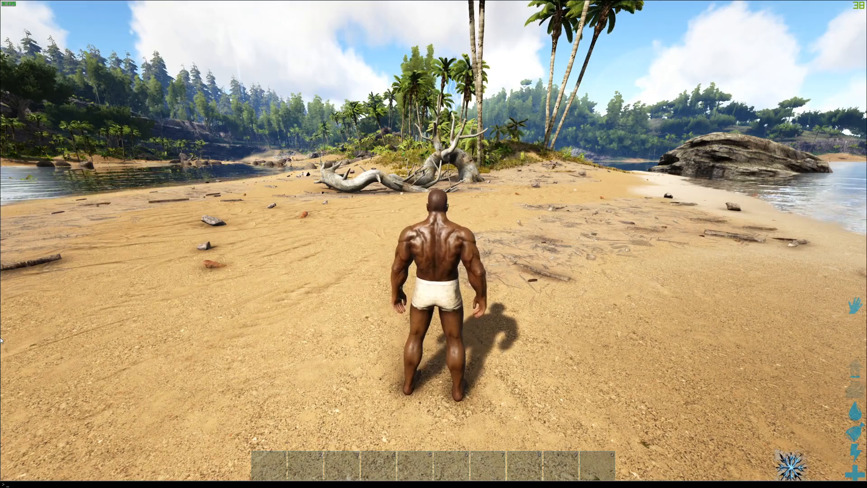
{"action": "key", "text": "Up"}
{"action": "key", "text": "Up"}
{"action": "key", "text": "Up"}
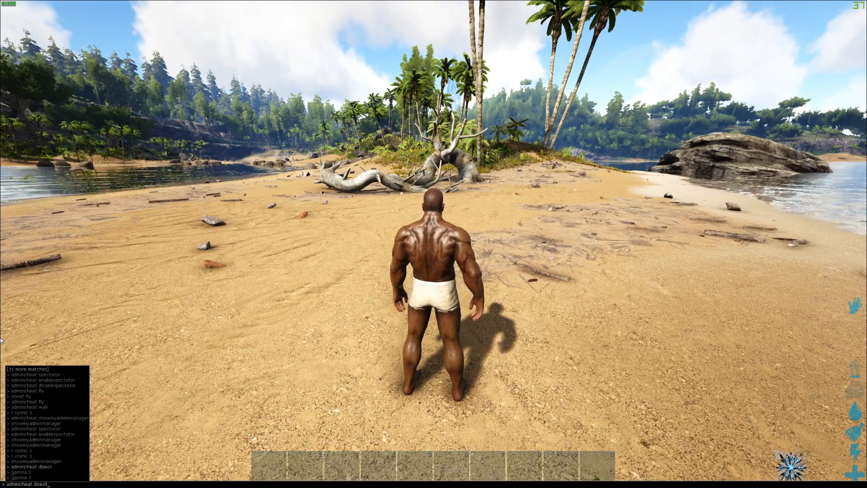
{"action": "key", "text": "Return"}
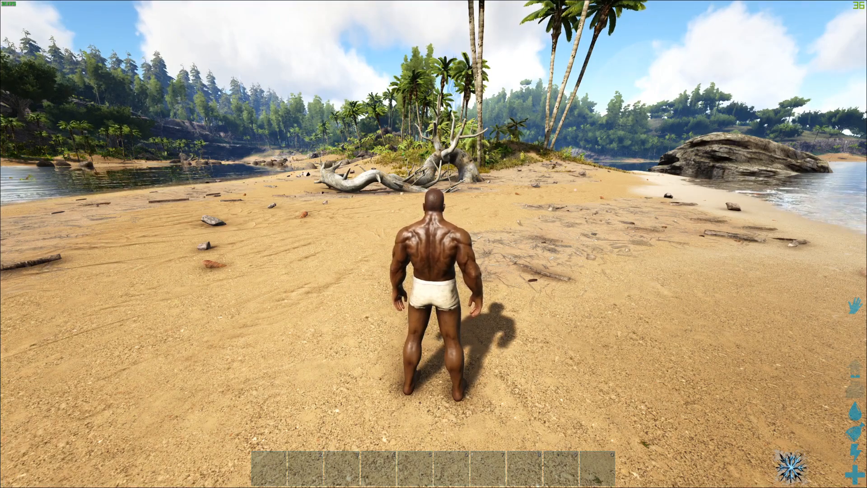
{"action": "key", "text": "Tab"}
{"action": "type", "text": "admi"}
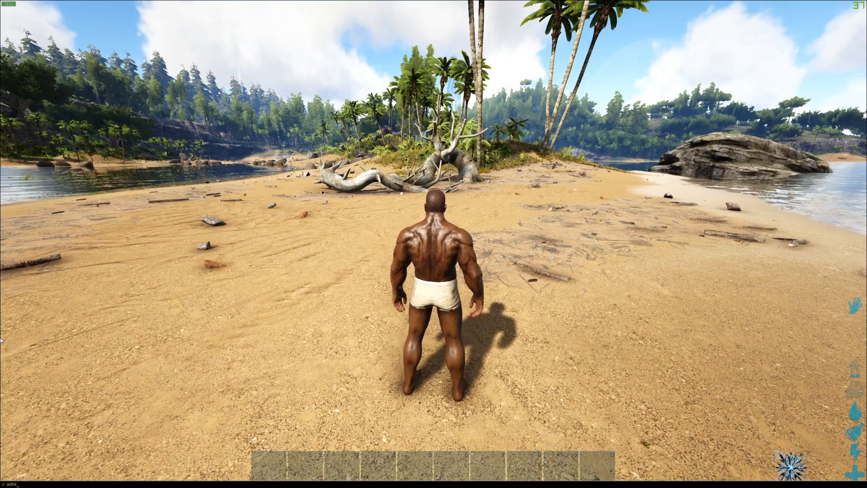
{"action": "type", "text": "ncheat doexit"}
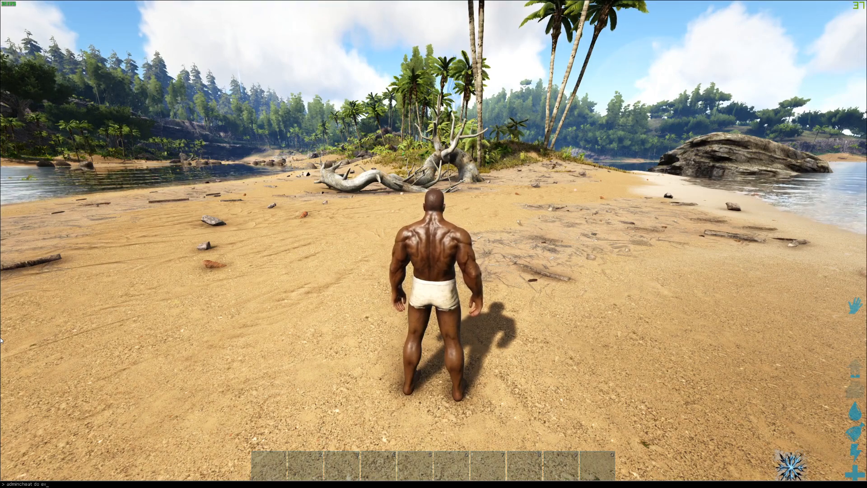
{"action": "key", "text": "Return"}
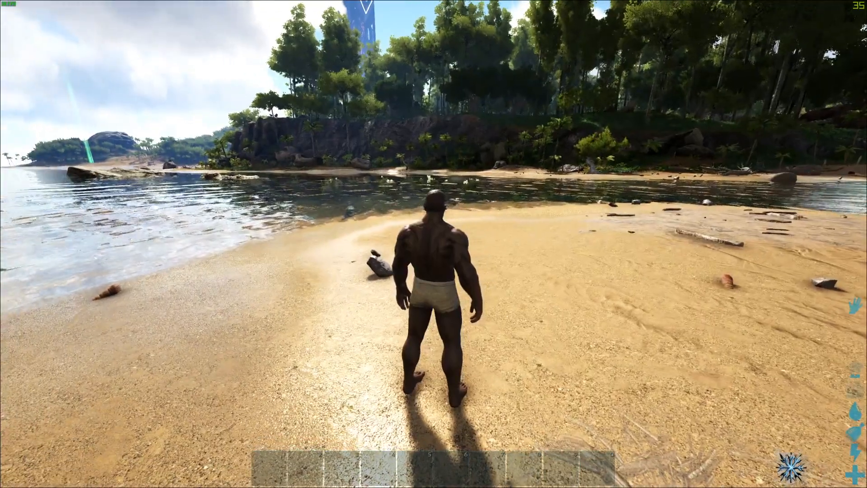
Step: Leave the session and quit the ARK game, and close the running ShooterGameServer console
{"action": "key", "text": "Escape"}
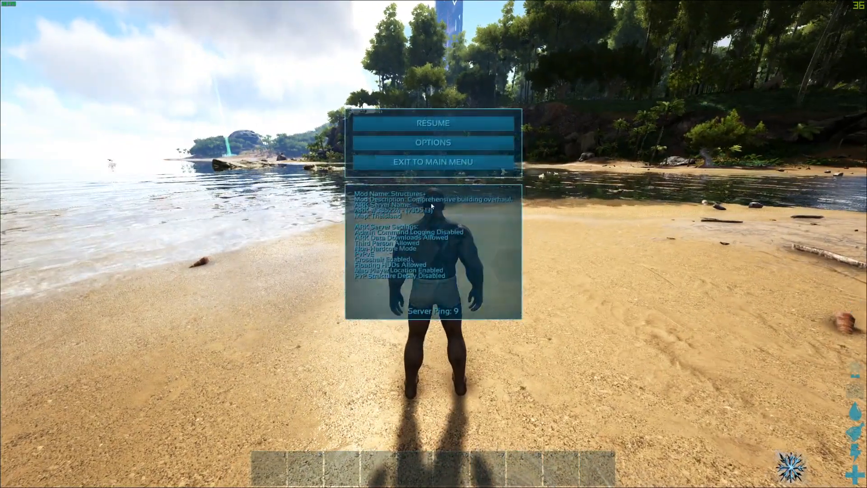
{"action": "left_click", "coordinate": [414, 162]}
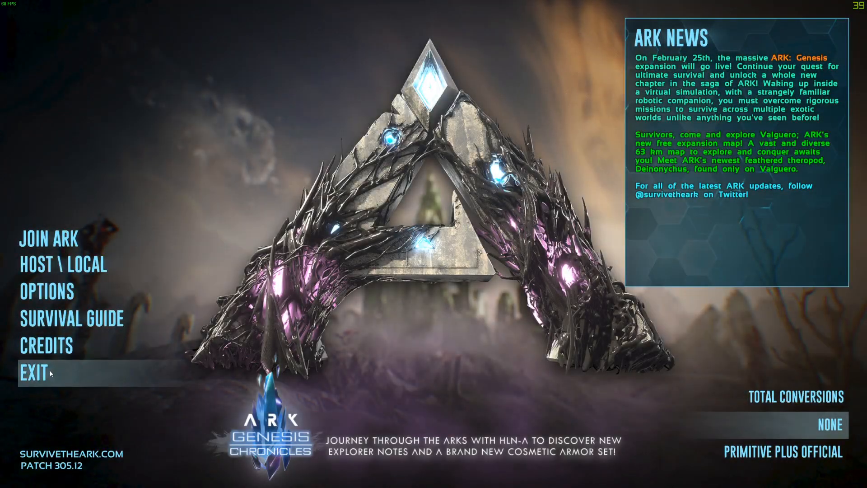
{"action": "left_click", "coordinate": [50, 370]}
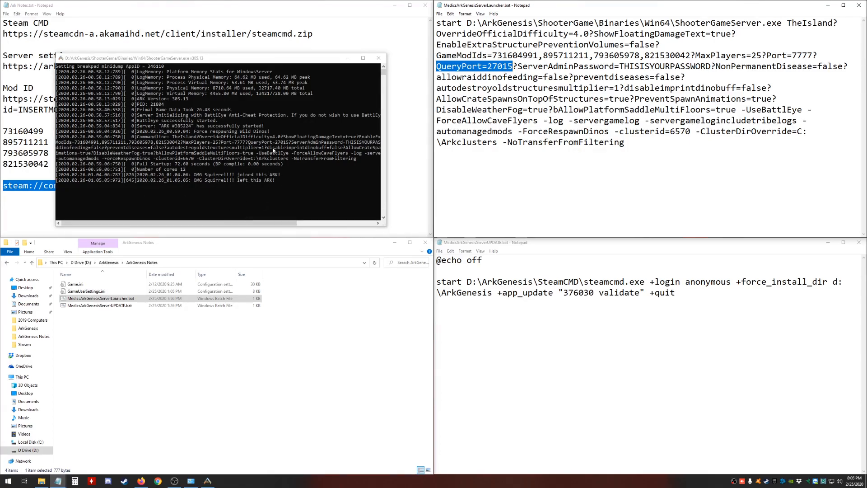
{"action": "left_click", "coordinate": [378, 59]}
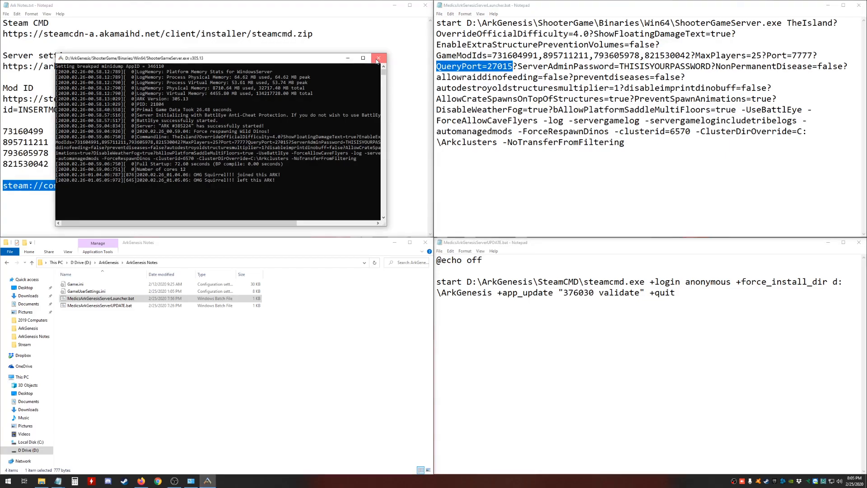
{"action": "left_click", "coordinate": [266, 194]}
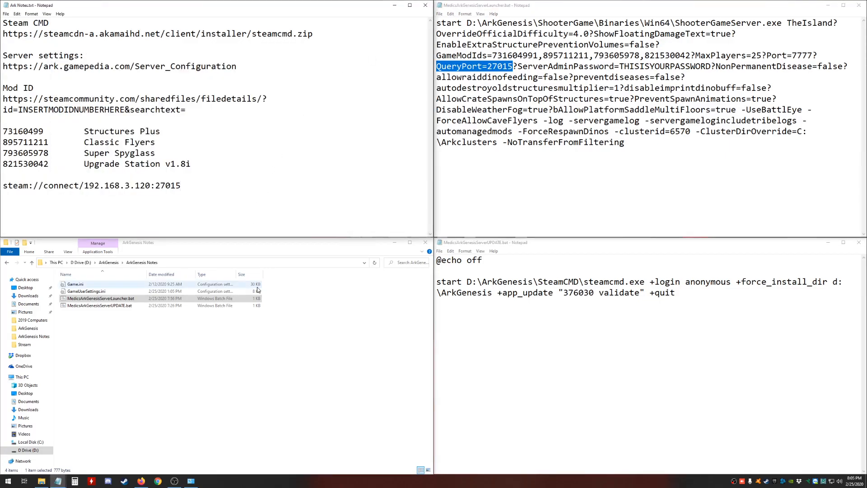
Step: Open GameUserSettings.ini from ArkGenesis\ShooterGame\Saved\Config\WindowsServer and maximize its Notepad window
{"action": "left_click", "coordinate": [217, 366]}
{"action": "key", "text": "alt+Up"}
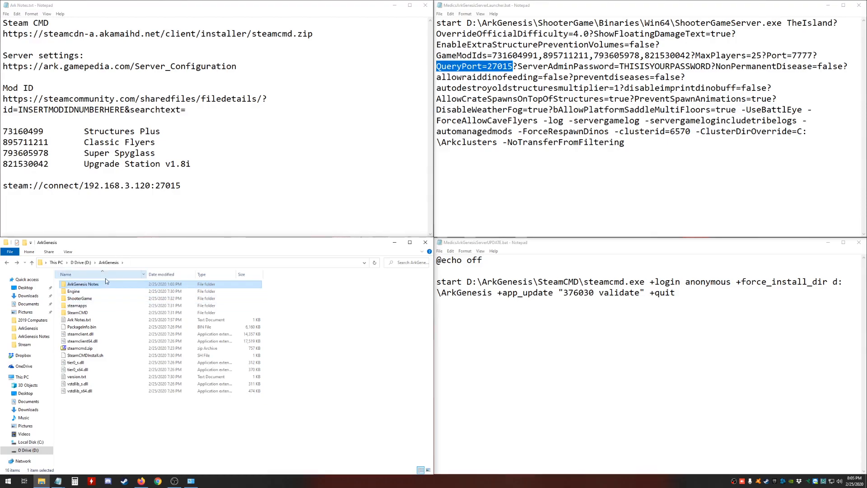
{"action": "left_click", "coordinate": [80, 300]}
{"action": "double_click", "coordinate": [81, 301]}
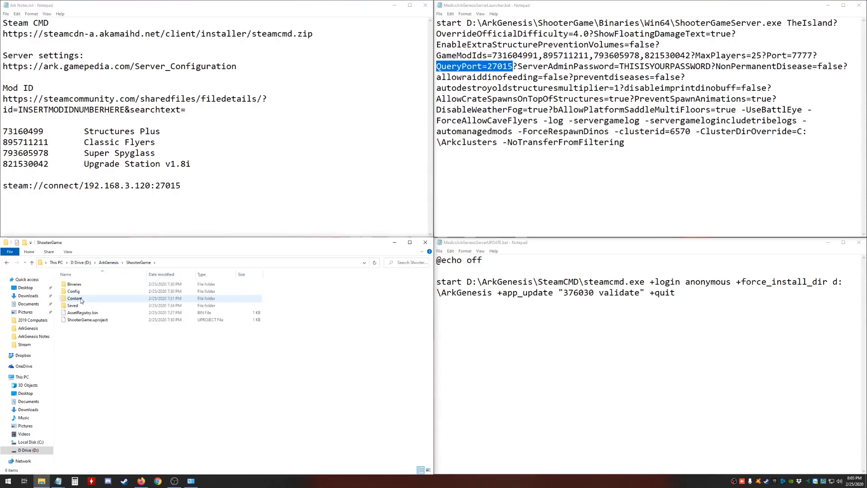
{"action": "double_click", "coordinate": [79, 307]}
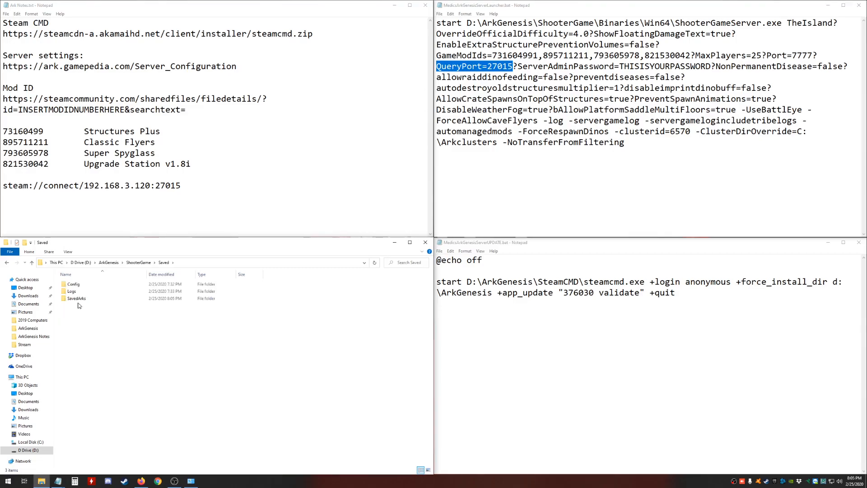
{"action": "double_click", "coordinate": [81, 284]}
{"action": "double_click", "coordinate": [80, 291]}
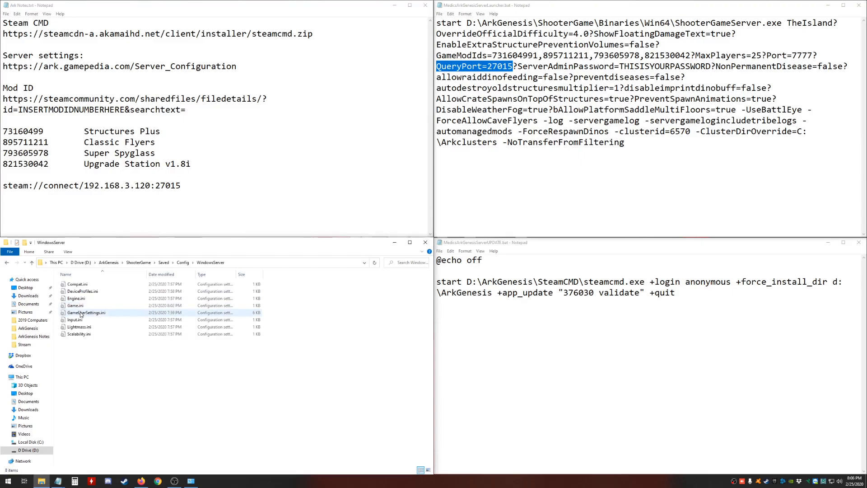
{"action": "left_click", "coordinate": [81, 314]}
{"action": "double_click", "coordinate": [81, 313]}
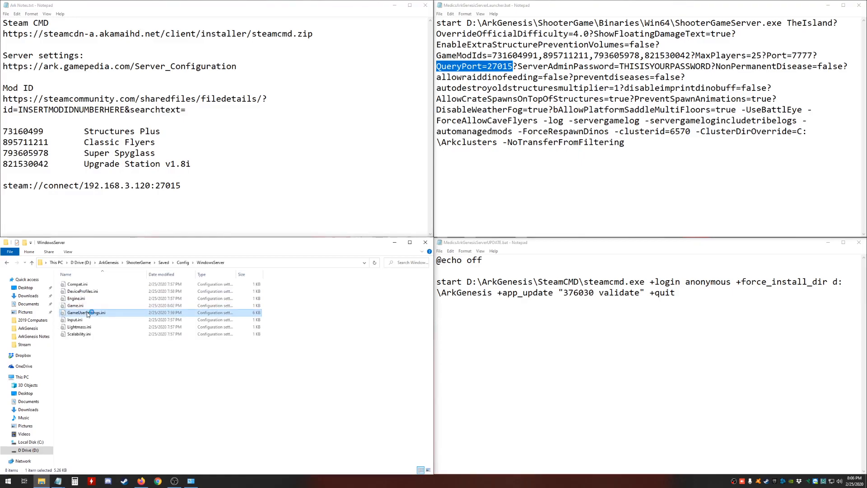
{"action": "double_click", "coordinate": [342, 205]}
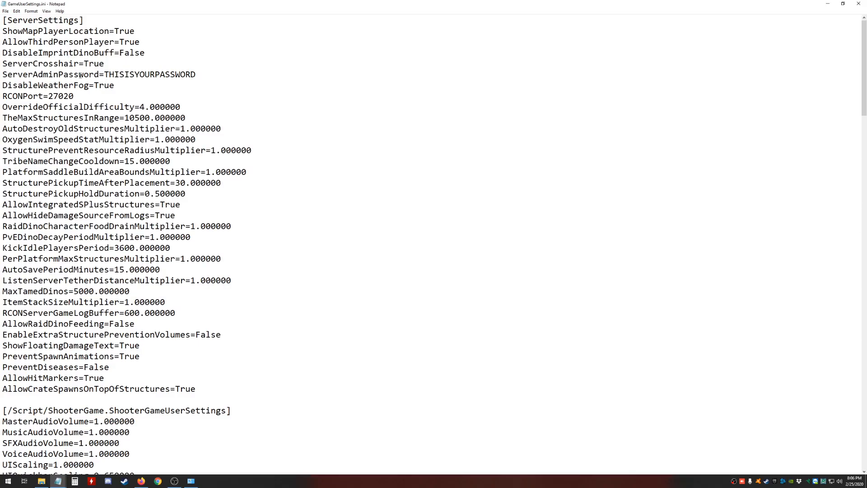
Step: Examine the admin password and OverrideOfficialDifficulty entries in GameUserSettings.ini and the session settings at the end of the file
{"action": "left_click_drag", "start_coordinate": [117, 75], "coordinate": [190, 76]}
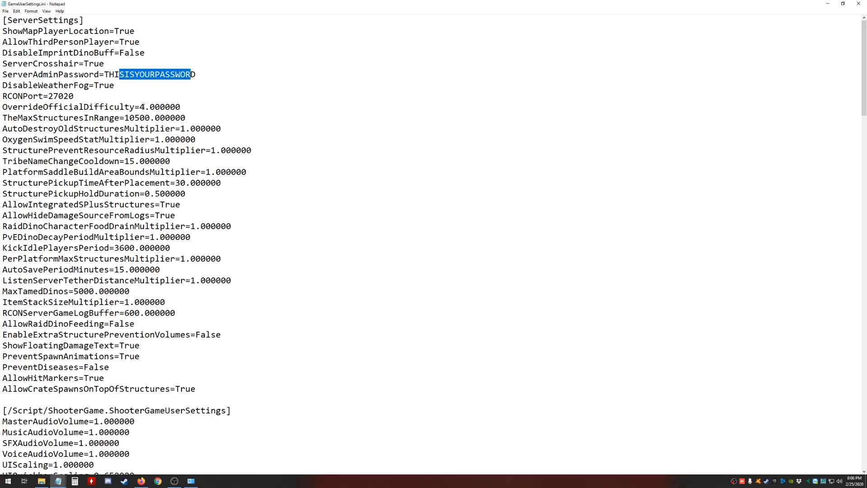
{"action": "left_click_drag", "start_coordinate": [144, 107], "coordinate": [180, 108]}
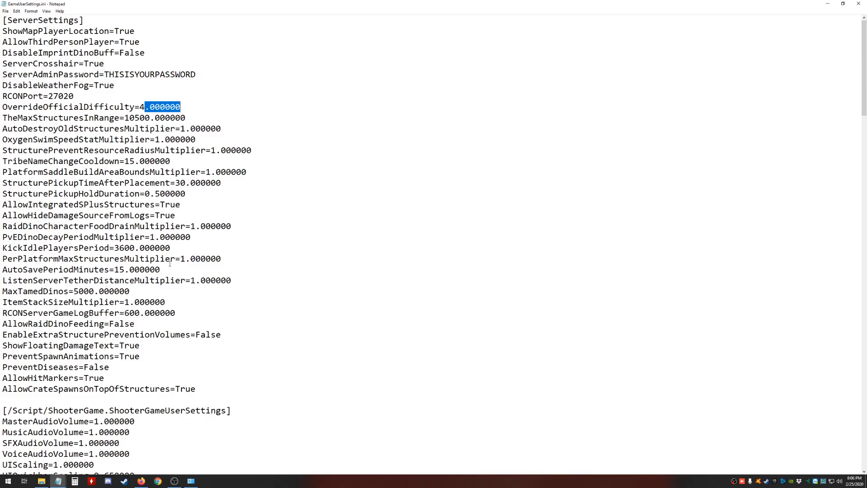
{"action": "scroll", "coordinate": [170, 264], "scroll_direction": "down", "scroll_amount": 20}
{"action": "scroll", "coordinate": [185, 280], "scroll_direction": "up", "scroll_amount": 20}
{"action": "scroll", "coordinate": [192, 276], "scroll_direction": "down", "scroll_amount": 20}
{"action": "scroll", "coordinate": [191, 299], "scroll_direction": "up", "scroll_amount": 20}
{"action": "scroll", "coordinate": [178, 312], "scroll_direction": "down", "scroll_amount": 15}
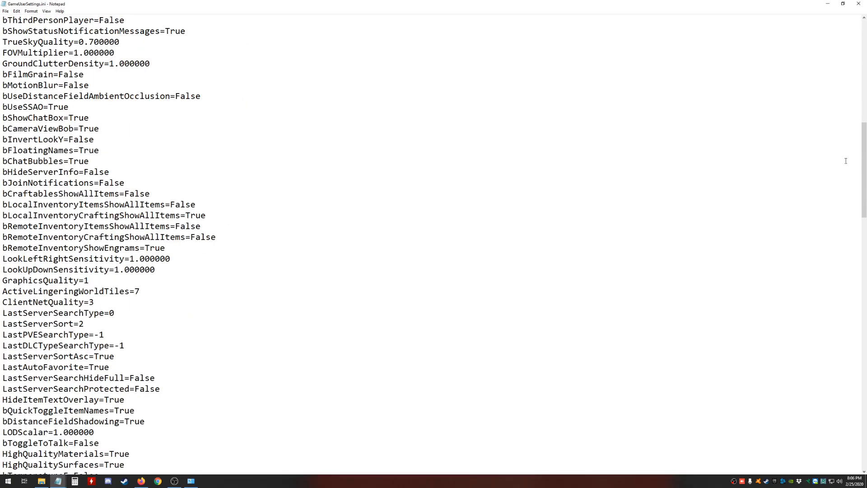
{"action": "left_click_drag", "start_coordinate": [864, 160], "coordinate": [841, 420]}
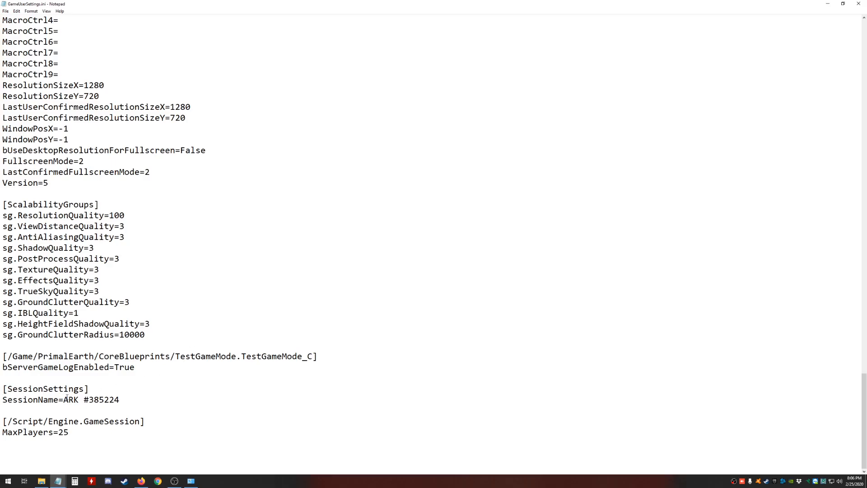
Step: Set the SessionName entry under [SessionSettings] to Medics Test Server
{"action": "left_click_drag", "start_coordinate": [64, 400], "coordinate": [122, 400]}
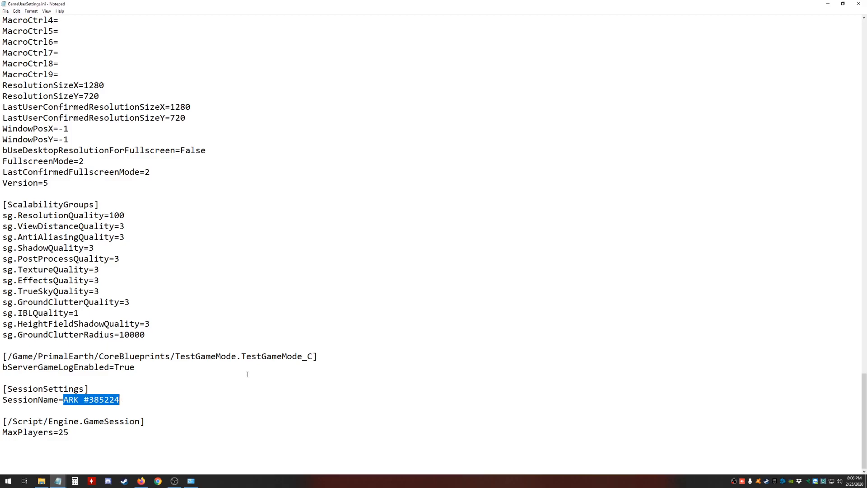
{"action": "type", "text": "Medics"}
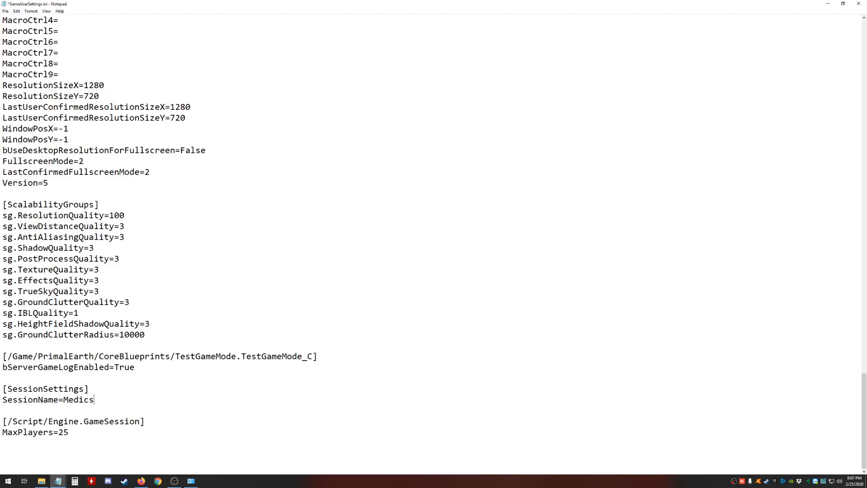
{"action": "type", "text": " Test Server"}
Step: Examine the GameUserSettings.ini options table on the ARK wiki's Server Configuration page in Firefox, from map_name through the Homestead-specific settings
{"action": "scroll", "coordinate": [253, 274], "scroll_direction": "up", "scroll_amount": 2}
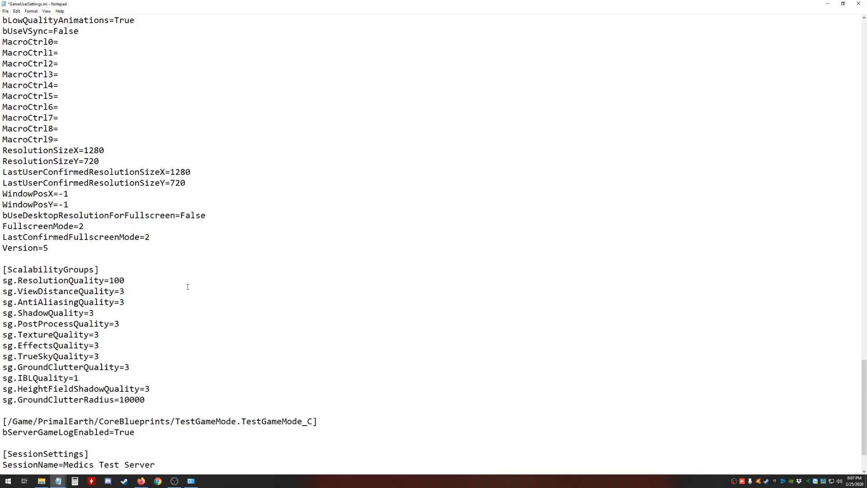
{"action": "scroll", "coordinate": [188, 288], "scroll_direction": "up", "scroll_amount": 7}
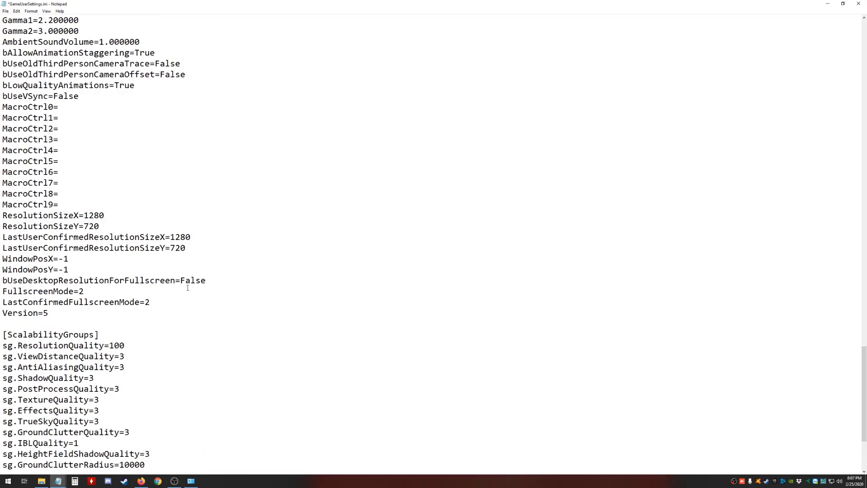
{"action": "scroll", "coordinate": [188, 287], "scroll_direction": "up", "scroll_amount": 12}
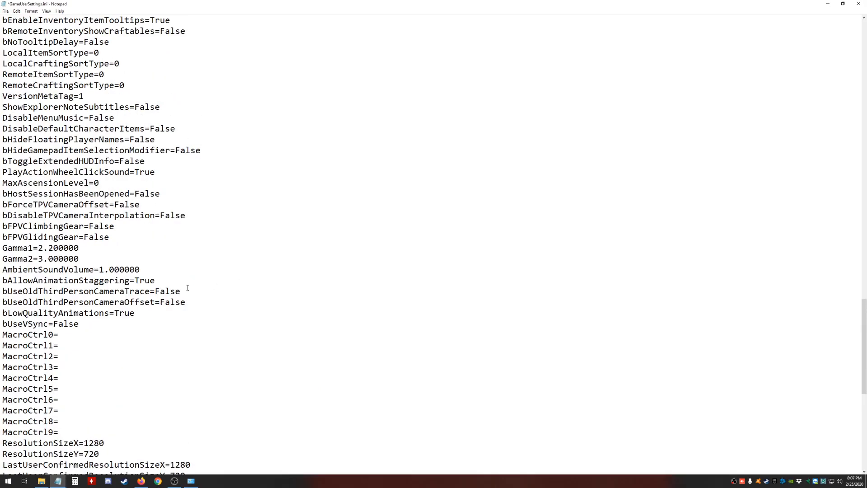
{"action": "scroll", "coordinate": [188, 288], "scroll_direction": "up", "scroll_amount": 8}
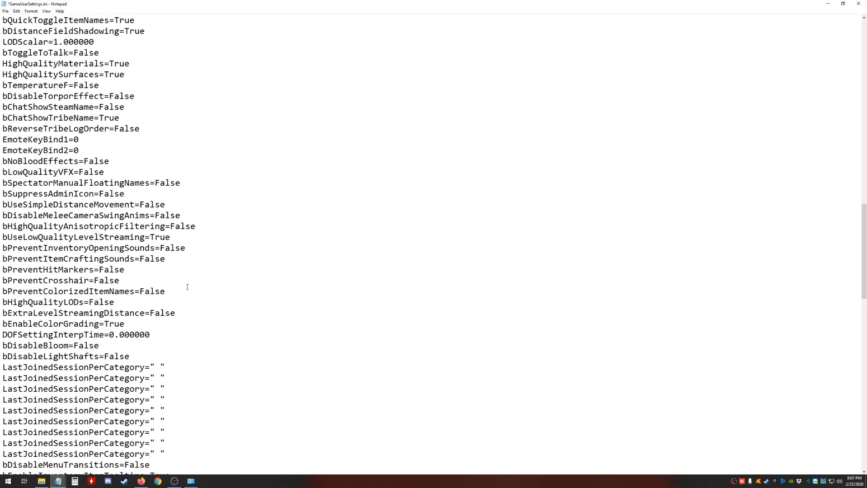
{"action": "left_click", "coordinate": [144, 481]}
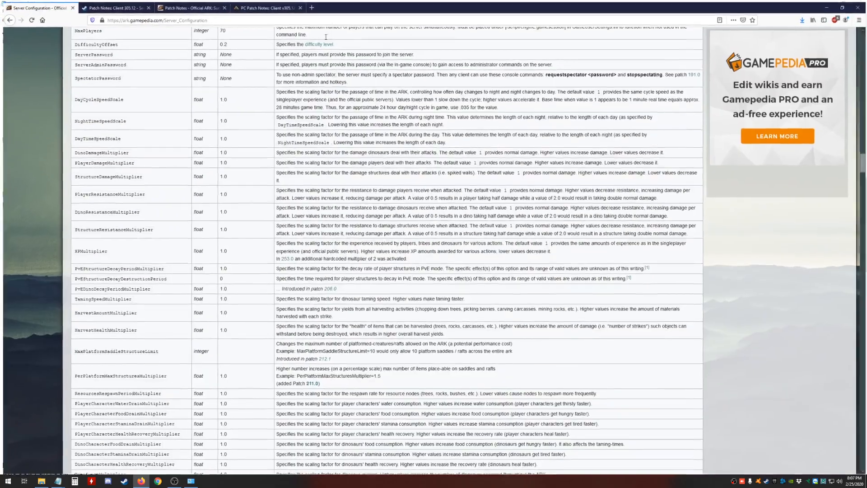
{"action": "scroll", "coordinate": [236, 280], "scroll_direction": "down", "scroll_amount": 10}
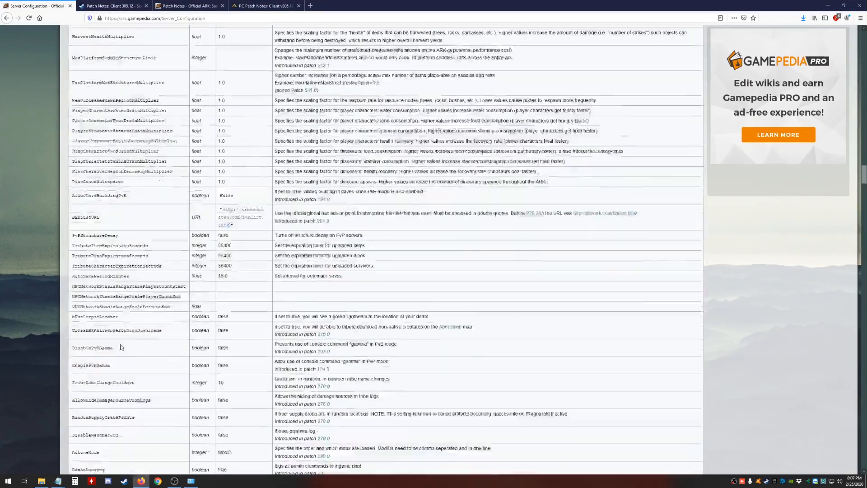
{"action": "scroll", "coordinate": [122, 351], "scroll_direction": "down", "scroll_amount": 5}
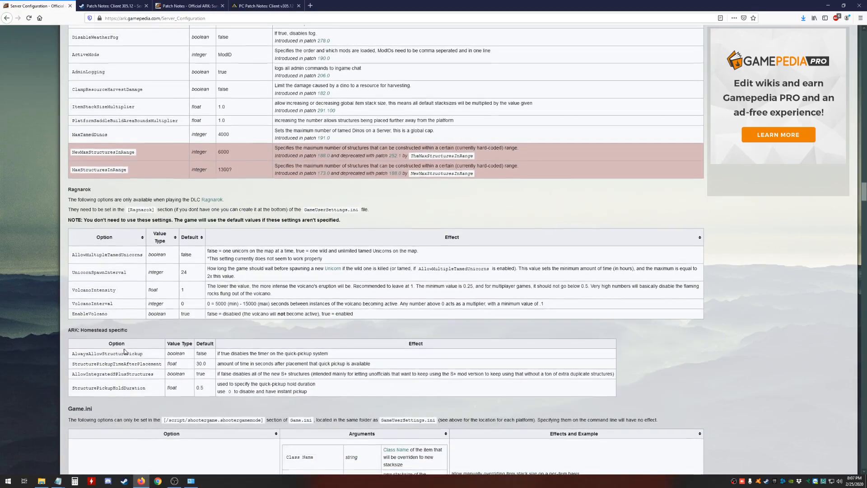
{"action": "scroll", "coordinate": [125, 352], "scroll_direction": "up", "scroll_amount": 6}
{"action": "scroll", "coordinate": [139, 339], "scroll_direction": "up", "scroll_amount": 15}
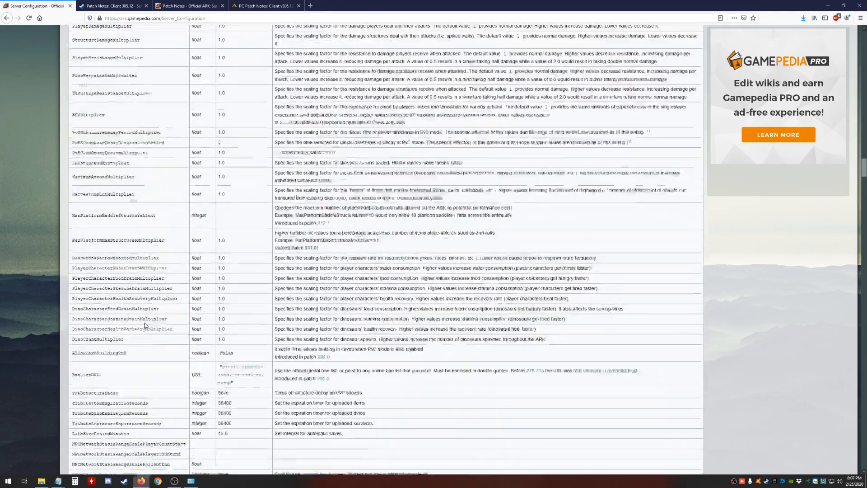
{"action": "scroll", "coordinate": [150, 289], "scroll_direction": "up", "scroll_amount": 4}
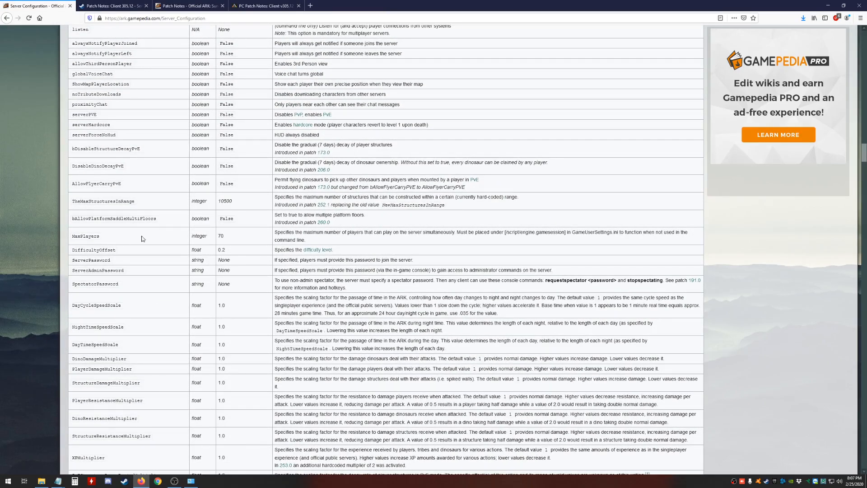
{"action": "scroll", "coordinate": [174, 203], "scroll_direction": "up", "scroll_amount": 2}
{"action": "scroll", "coordinate": [174, 203], "scroll_direction": "up", "scroll_amount": 2}
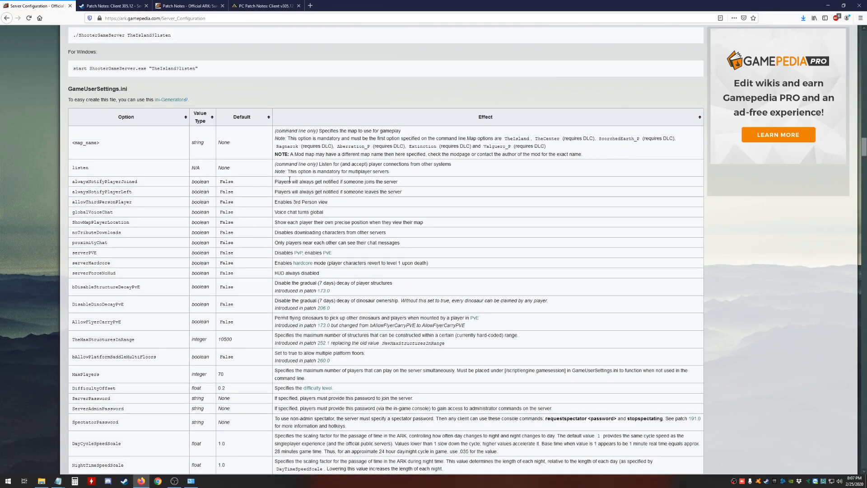
{"action": "left_click", "coordinate": [829, 6]}
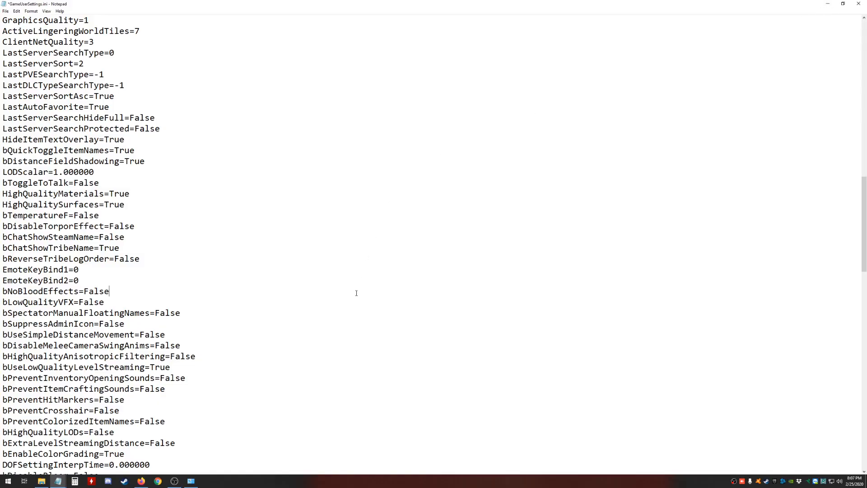
Step: Save the edited GameUserSettings.ini and close its Notepad window
{"action": "scroll", "coordinate": [357, 293], "scroll_direction": "up", "scroll_amount": 18}
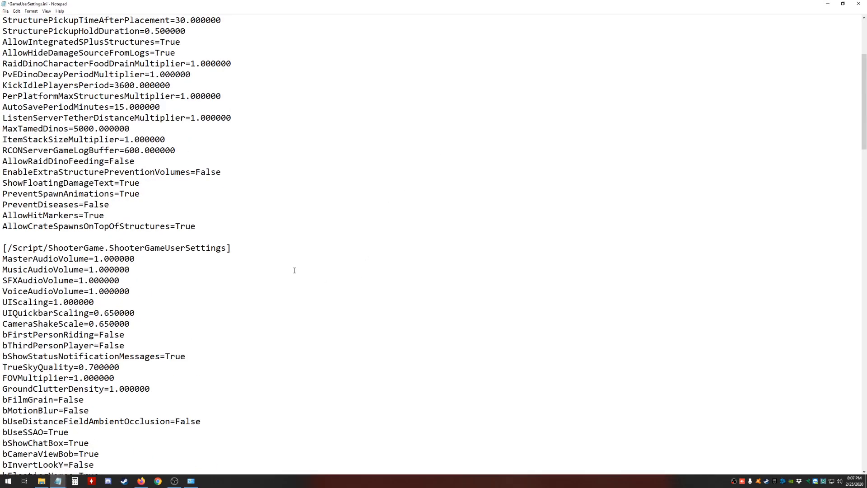
{"action": "scroll", "coordinate": [291, 269], "scroll_direction": "up", "scroll_amount": 5}
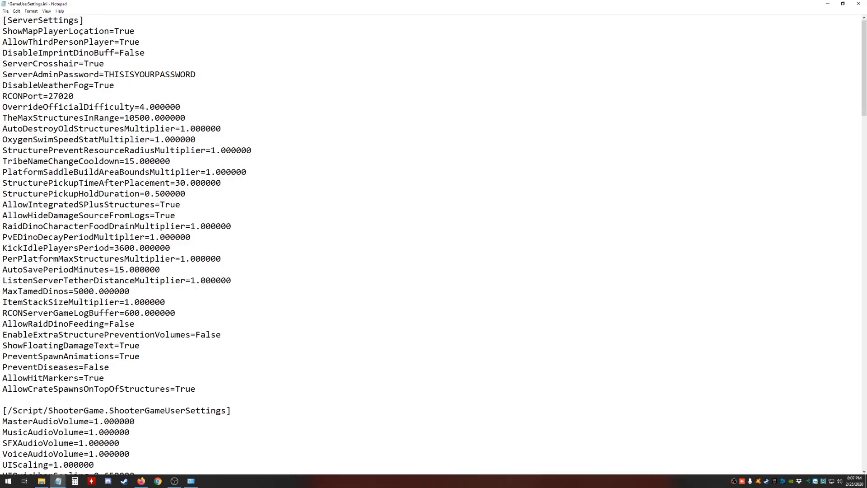
{"action": "left_click", "coordinate": [5, 11]}
{"action": "left_click", "coordinate": [14, 41]}
{"action": "left_click", "coordinate": [6, 10]}
{"action": "left_click", "coordinate": [6, 11]}
{"action": "left_click", "coordinate": [858, 4]}
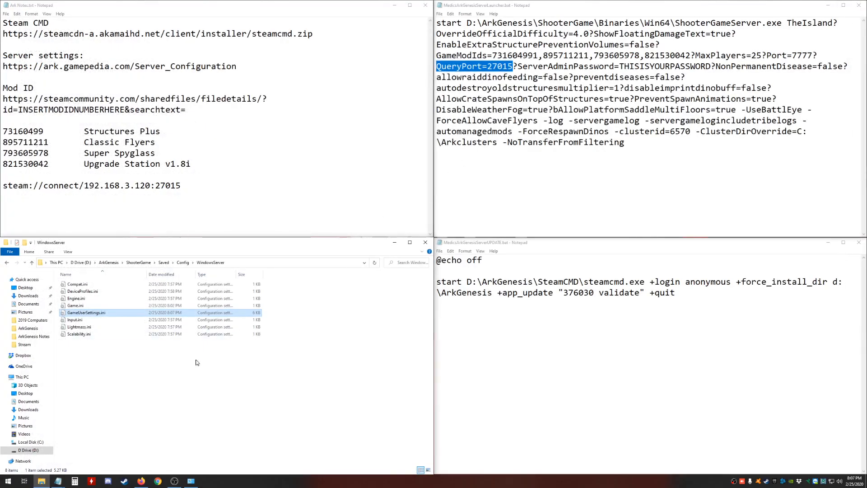
Step: Open Game.ini from the WindowsServer config folder to view its contents, and close it again
{"action": "double_click", "coordinate": [74, 305]}
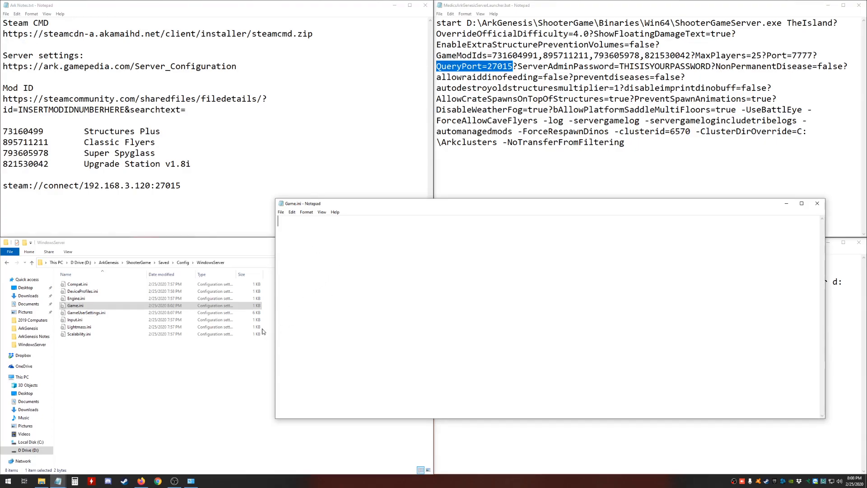
{"action": "key", "text": "Return"}
{"action": "left_click", "coordinate": [817, 203]}
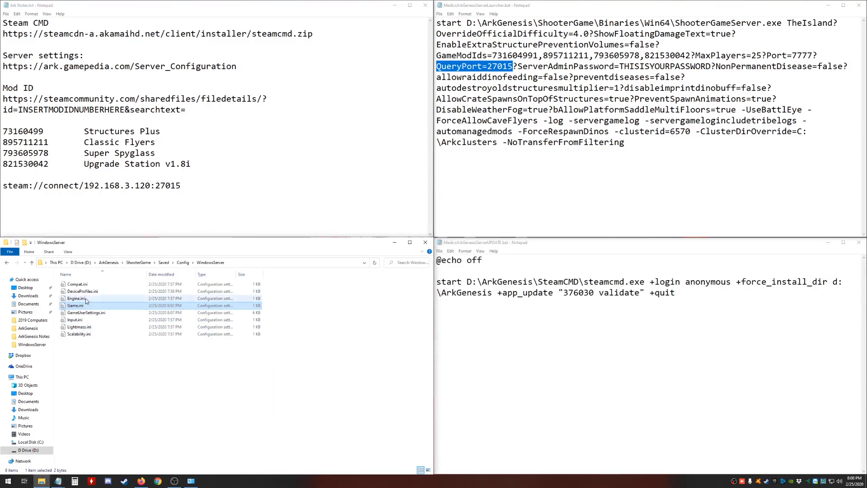
{"action": "left_click", "coordinate": [137, 385]}
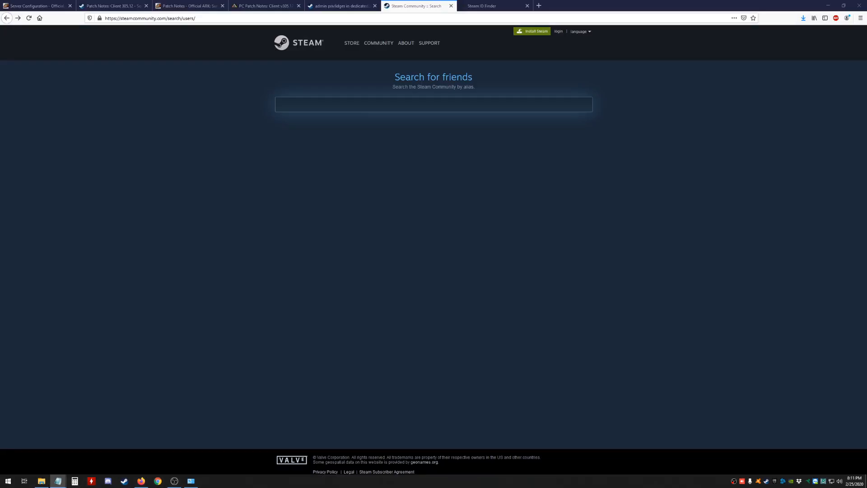
Step: Search the Steam Community in Firefox for the player's alias and open the matching profile
{"action": "left_click", "coordinate": [246, 195]}
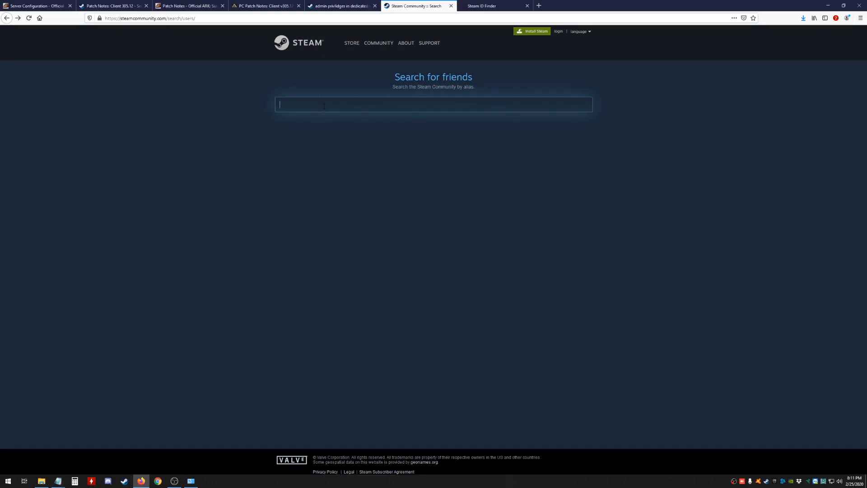
{"action": "type", "text": "little ink sc"}
{"action": "type", "text": "uirt"}
{"action": "left_click", "coordinate": [343, 149]}
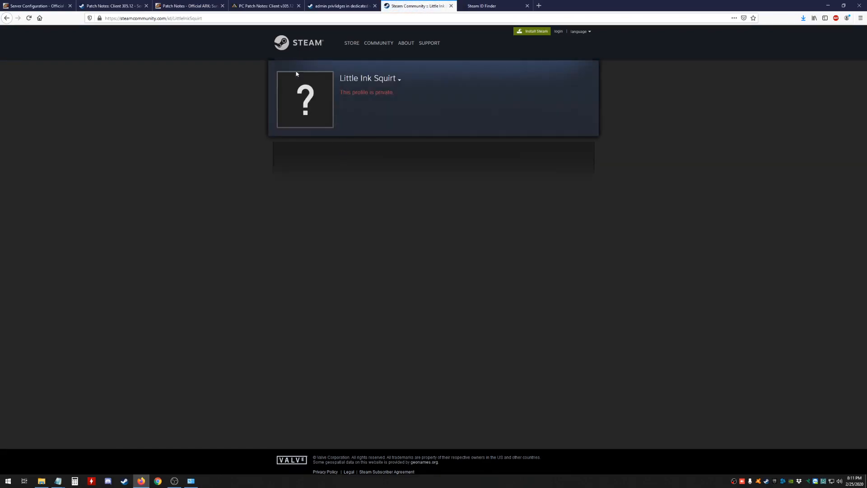
Step: Copy the custom ID from the end of the profile's web address and look it up on Steam ID Finder
{"action": "left_click", "coordinate": [187, 18]}
{"action": "left_click_drag", "start_coordinate": [202, 18], "coordinate": [174, 18]}
{"action": "right_click", "coordinate": [174, 18]}
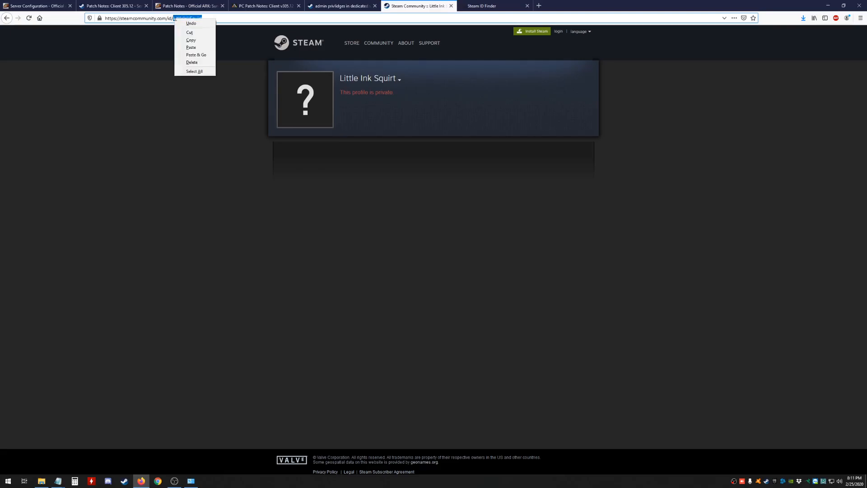
{"action": "left_click", "coordinate": [185, 40]}
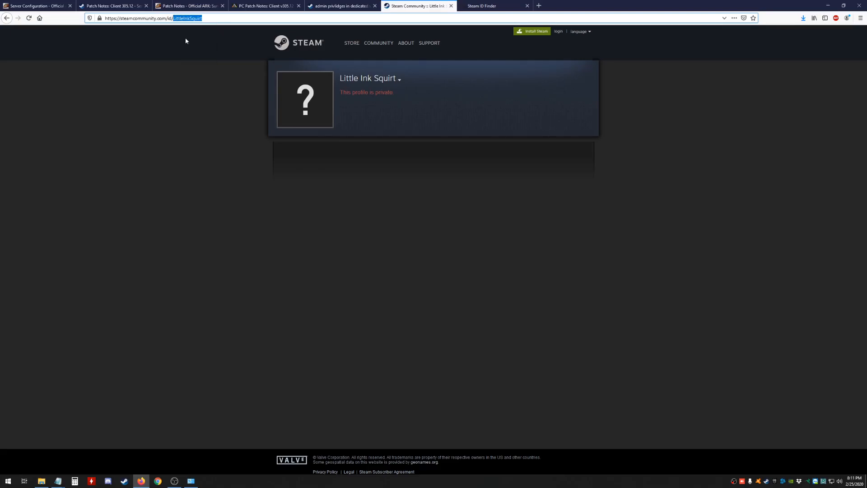
{"action": "left_click", "coordinate": [480, 6]}
{"action": "left_click", "coordinate": [355, 154]}
{"action": "key", "text": "ctrl+v"}
{"action": "left_click", "coordinate": [297, 174]}
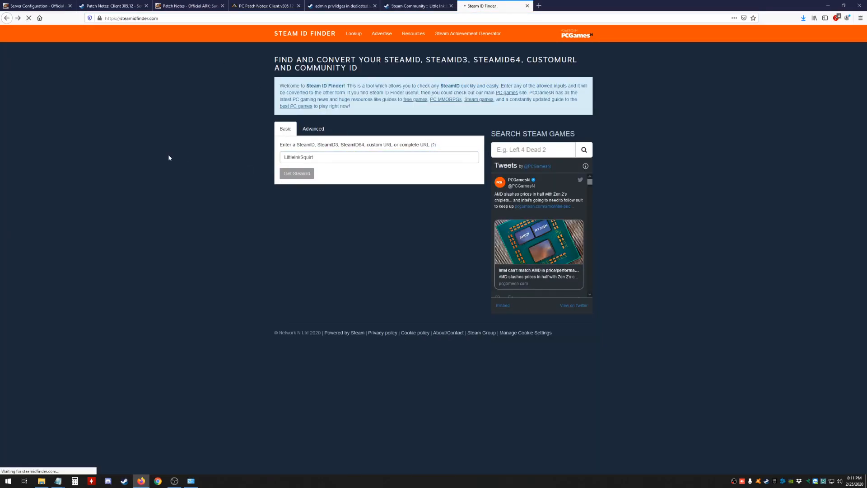
Step: Copy the player's steamID64 value from the lookup results, highlight the customURL value, and minimize the browser
{"action": "double_click", "coordinate": [324, 176]}
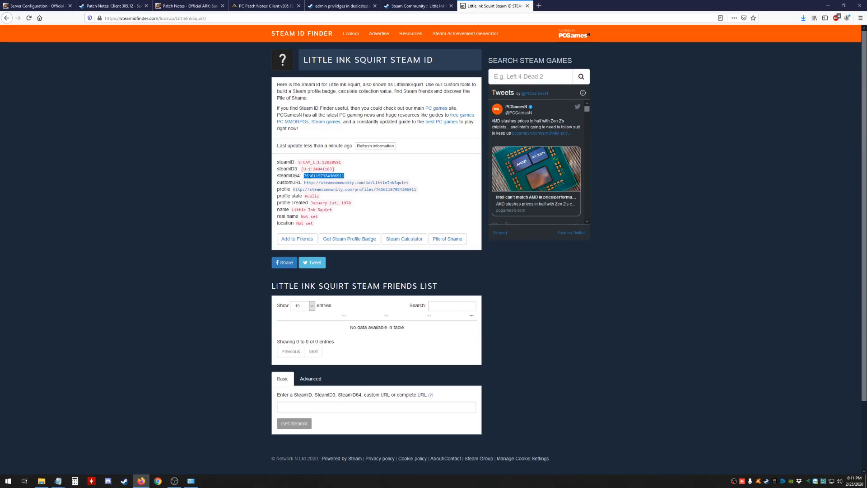
{"action": "right_click", "coordinate": [312, 175]}
{"action": "left_click", "coordinate": [321, 179]}
{"action": "left_click_drag", "start_coordinate": [305, 183], "coordinate": [409, 182]}
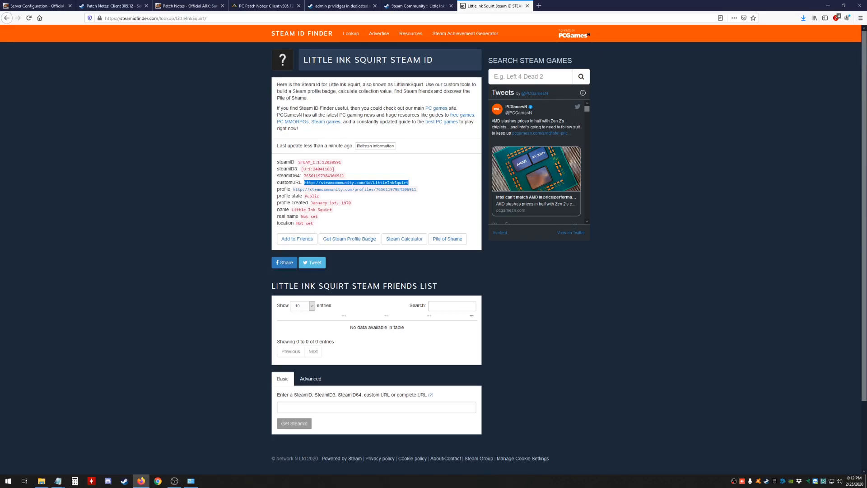
{"action": "key", "text": "alt+Tab"}
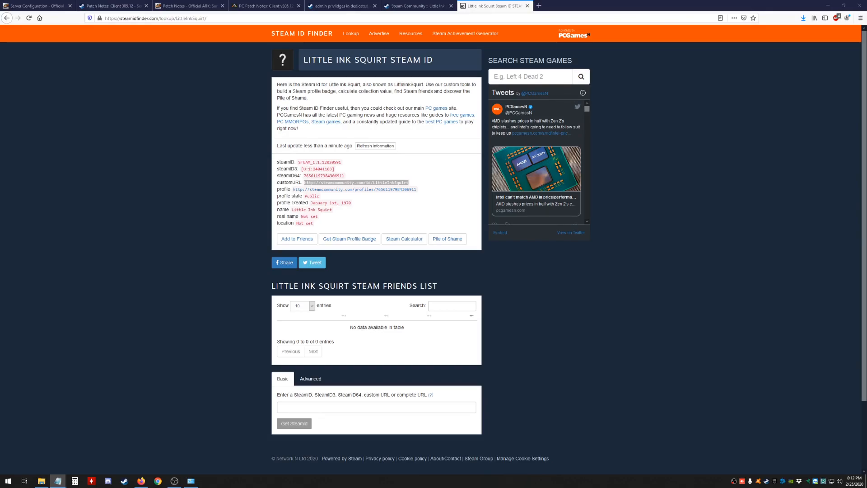
{"action": "left_click", "coordinate": [174, 170]}
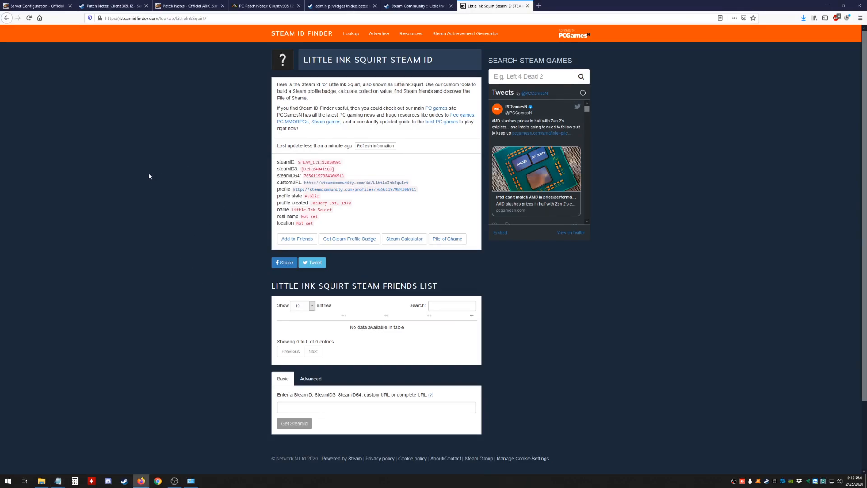
{"action": "left_click", "coordinate": [828, 5]}
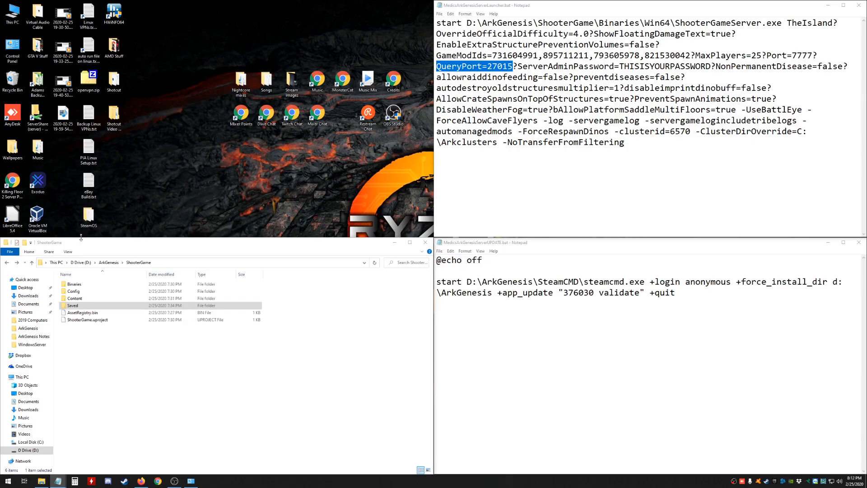
Step: Open the Saved folder inside ArkGenesis\ShooterGame on the D drive
{"action": "left_click", "coordinate": [112, 373]}
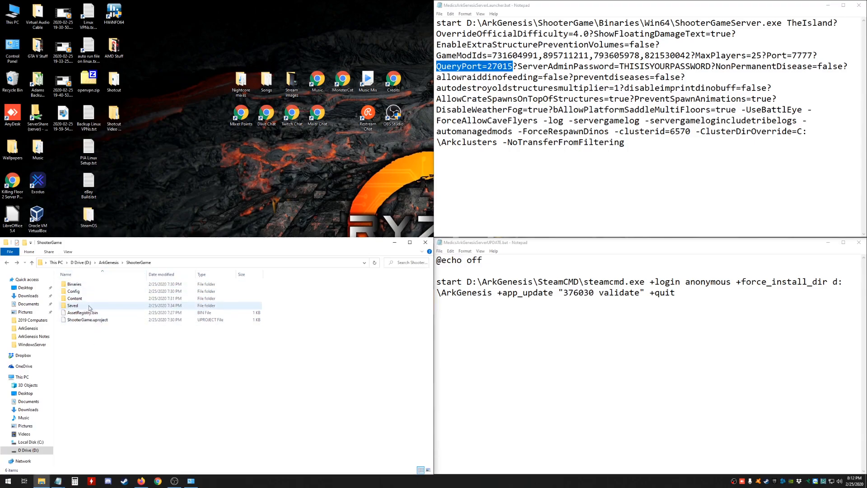
{"action": "key", "text": "BackSpace"}
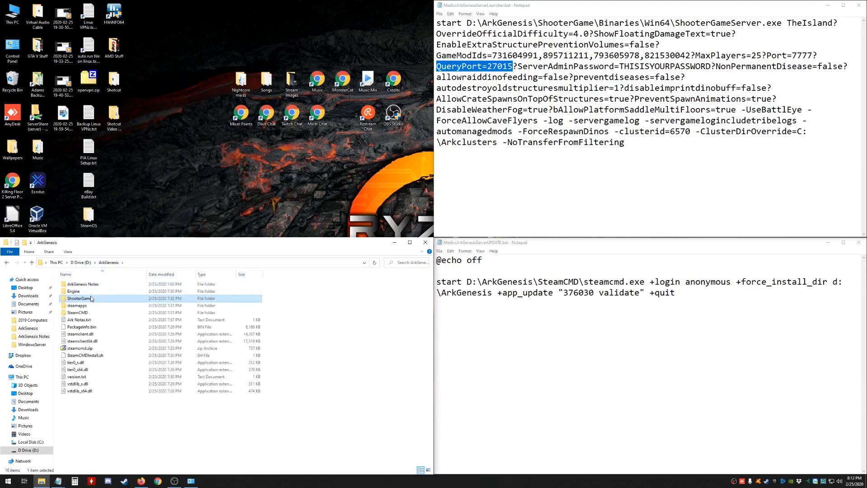
{"action": "left_click_drag", "start_coordinate": [91, 299], "coordinate": [143, 435]}
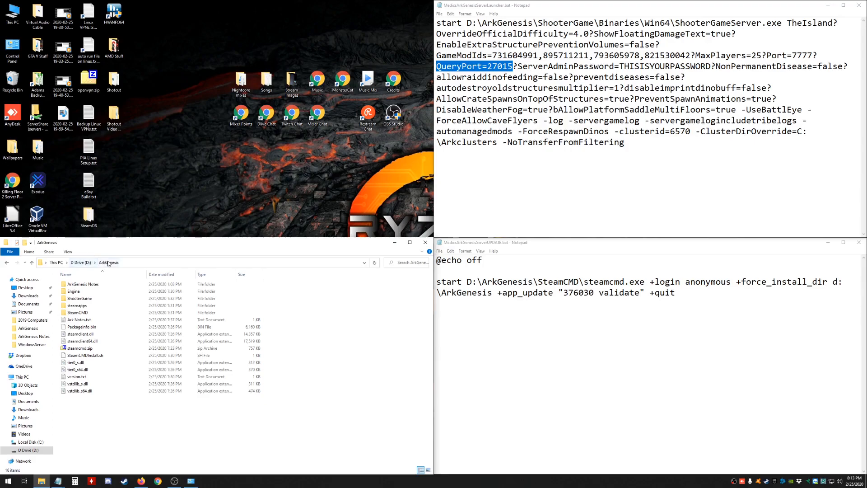
{"action": "double_click", "coordinate": [86, 299]}
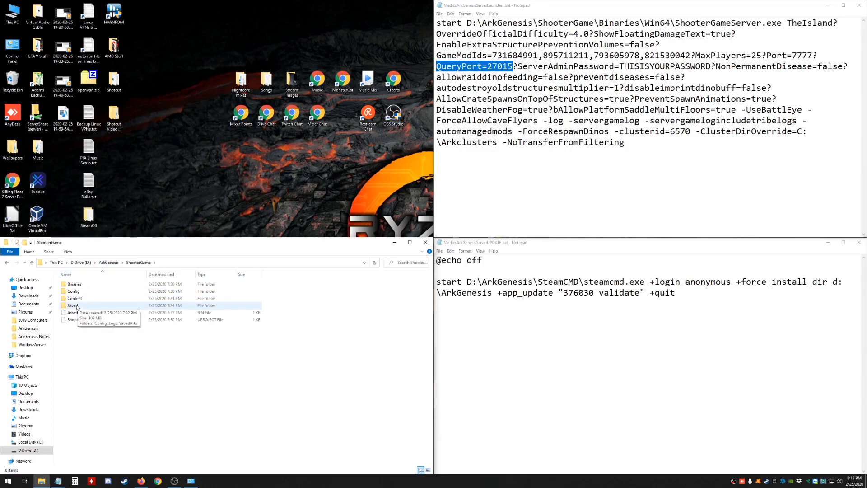
{"action": "double_click", "coordinate": [73, 306]}
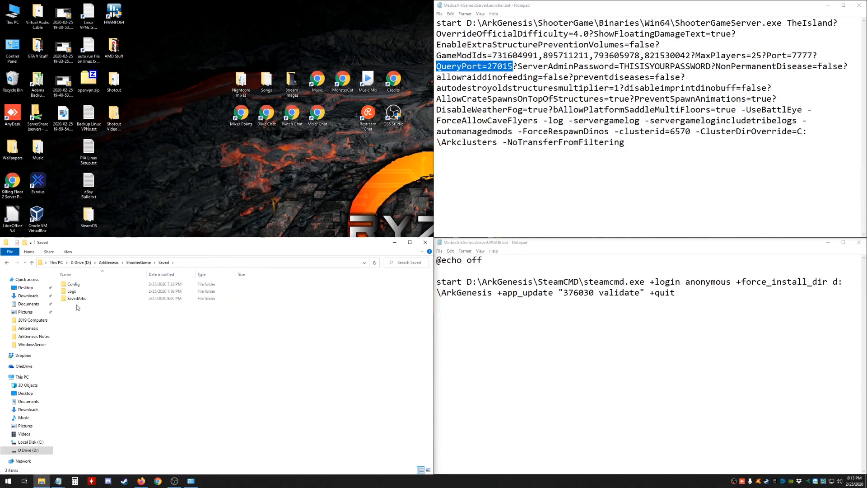
{"action": "right_click", "coordinate": [120, 325]}
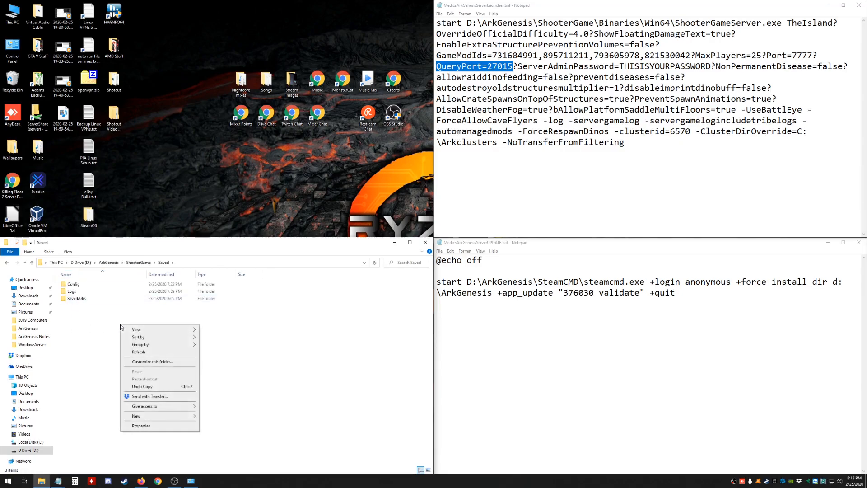
{"action": "mouse_move", "coordinate": [186, 415]}
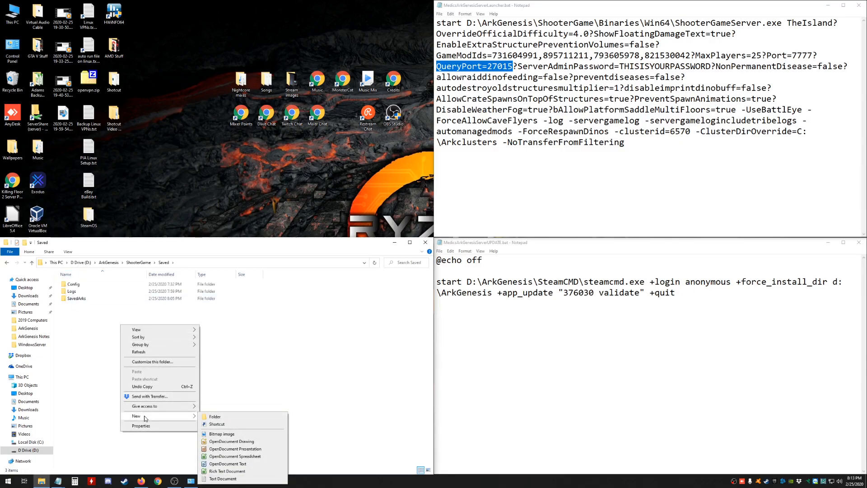
{"action": "left_click", "coordinate": [236, 418]}
{"action": "key", "text": "Escape"}
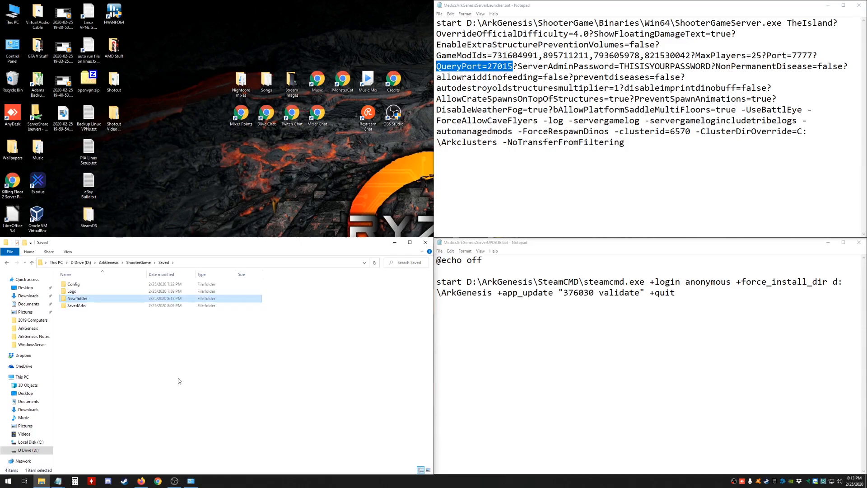
{"action": "key", "text": "Delete"}
Step: Create a text document named AllowedCheaterSteamIDs.txt in the Saved folder
{"action": "right_click", "coordinate": [176, 376]}
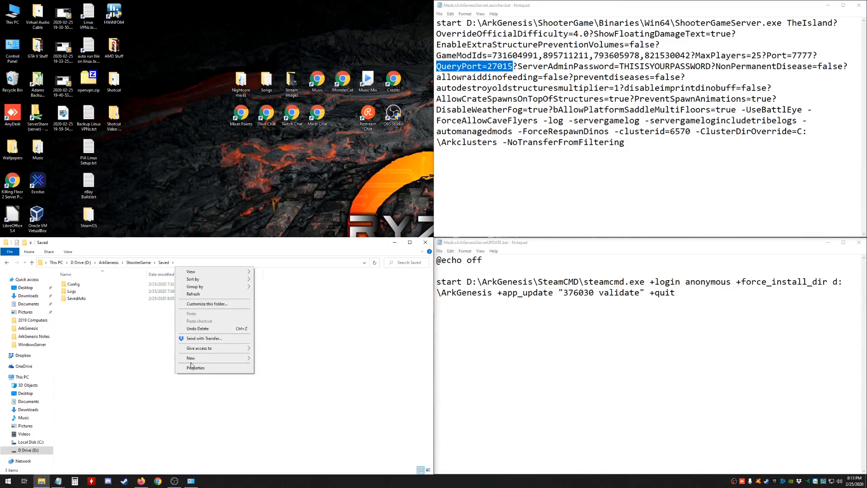
{"action": "mouse_move", "coordinate": [203, 357]}
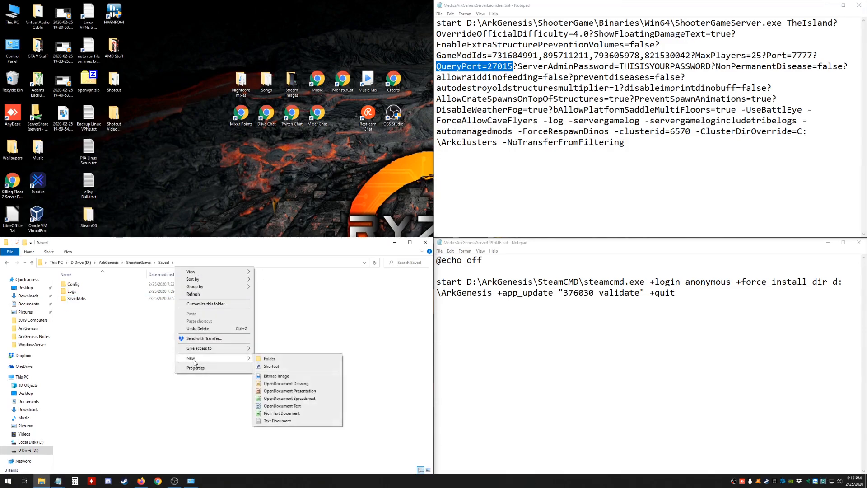
{"action": "left_click", "coordinate": [273, 421]}
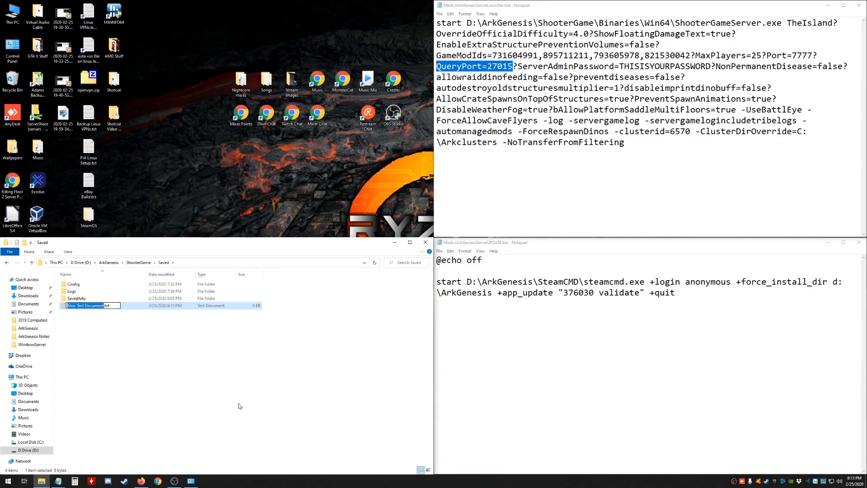
{"action": "key", "text": "ctrl+v"}
{"action": "key", "text": "BackSpace"}
{"action": "key", "text": "BackSpace"}
{"action": "key", "text": "BackSpace"}
{"action": "key", "text": "BackSpace"}
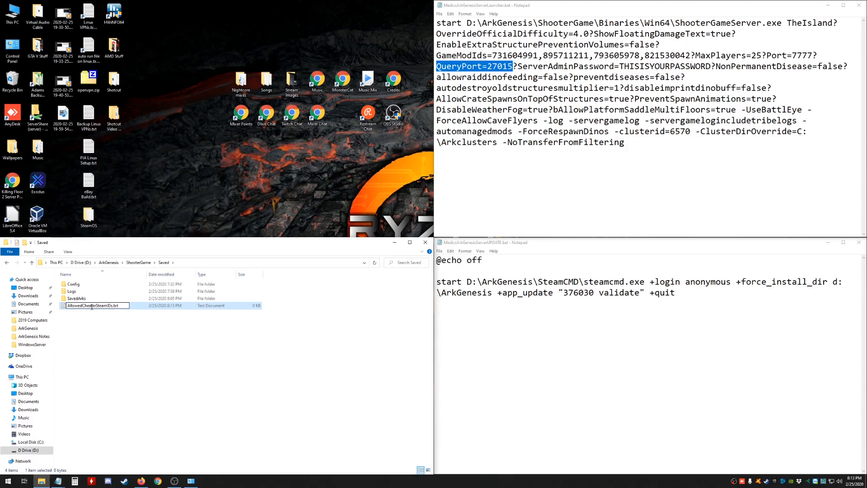
{"action": "left_click", "coordinate": [103, 346]}
Step: Paste the copied steamID64 value into AllowedCheaterSteamIDs.txt and save the file
{"action": "double_click", "coordinate": [102, 307]}
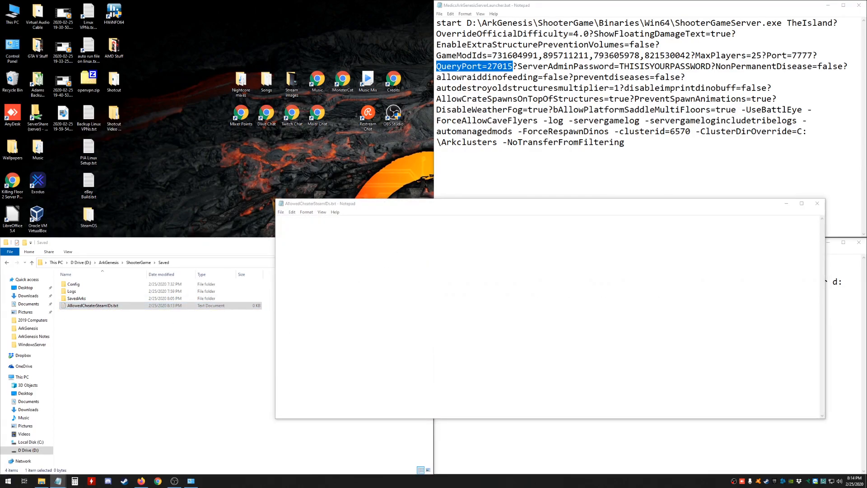
{"action": "left_click", "coordinate": [415, 280]}
{"action": "key", "text": "ctrl+v"}
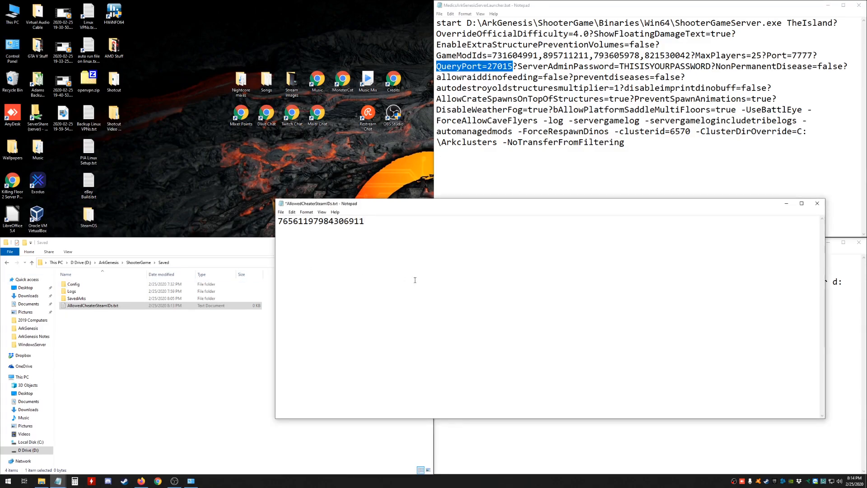
{"action": "left_click", "coordinate": [282, 212]}
{"action": "left_click", "coordinate": [290, 242]}
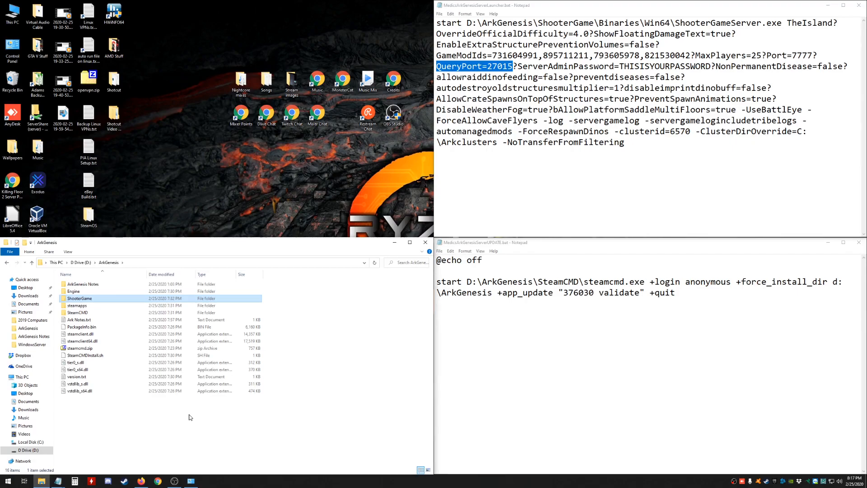
Step: Create a text document named BanList.txt in ShooterGame\Binaries\Win64, and open it briefly to view its contents
{"action": "double_click", "coordinate": [85, 300]}
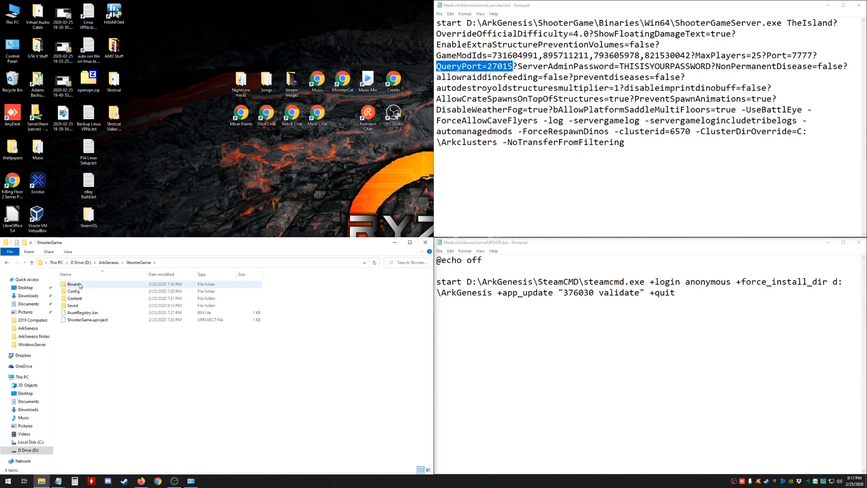
{"action": "double_click", "coordinate": [80, 286]}
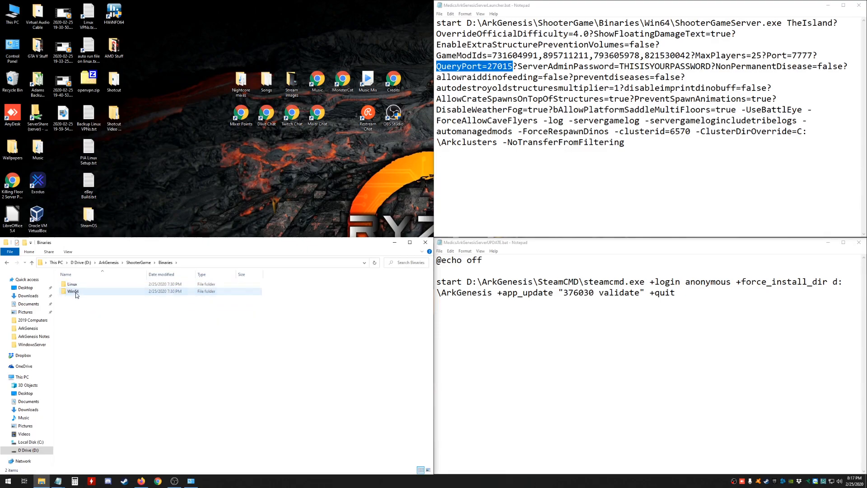
{"action": "double_click", "coordinate": [73, 291]}
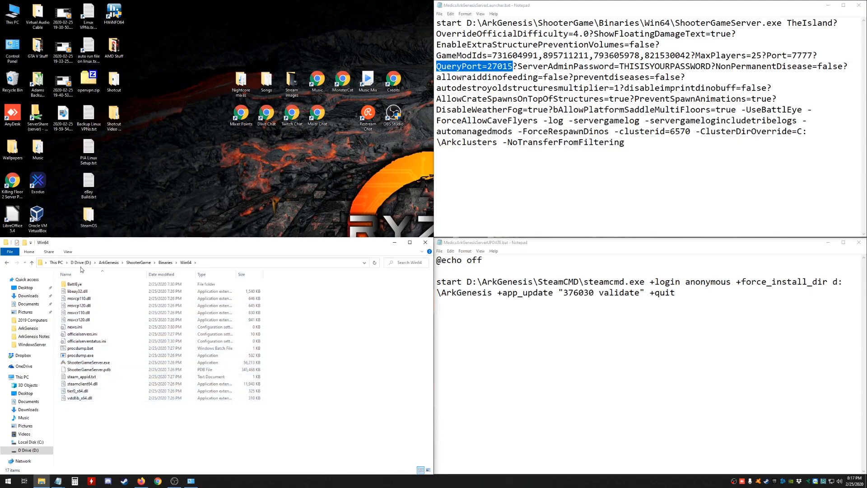
{"action": "right_click", "coordinate": [102, 447]}
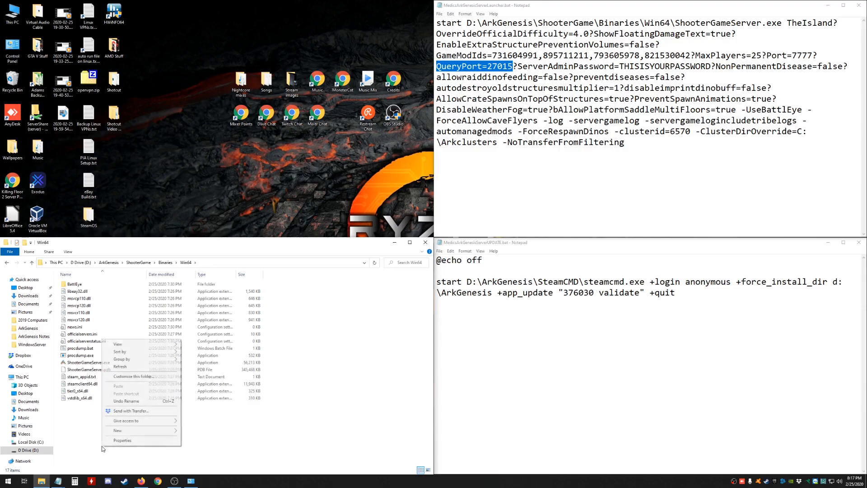
{"action": "mouse_move", "coordinate": [135, 431]}
{"action": "left_click", "coordinate": [203, 430]}
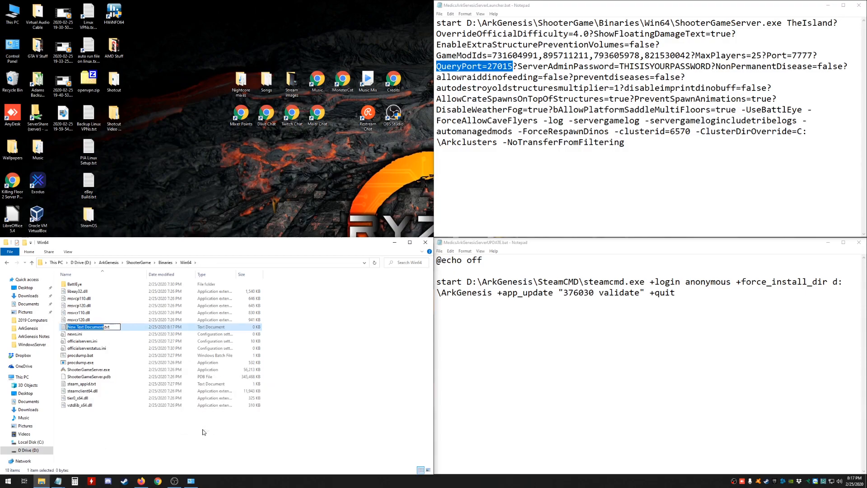
{"action": "type", "text": "BanList"}
{"action": "key", "text": "Return"}
{"action": "double_click", "coordinate": [80, 293]}
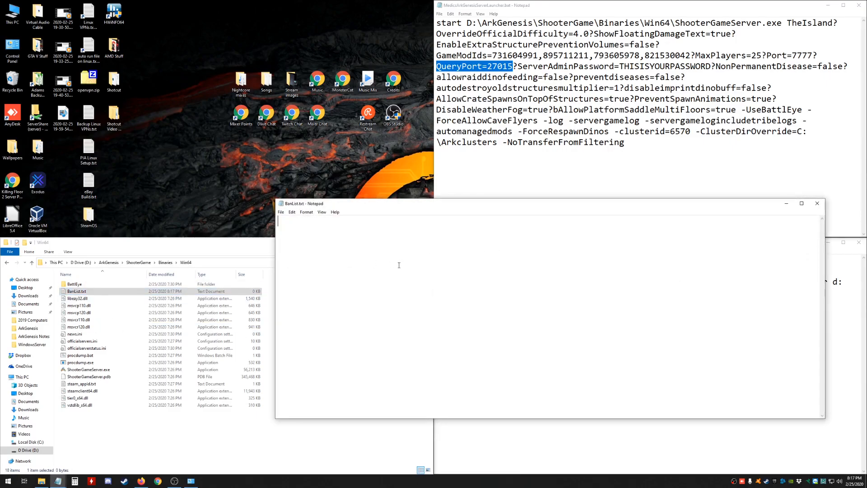
{"action": "left_click", "coordinate": [818, 203]}
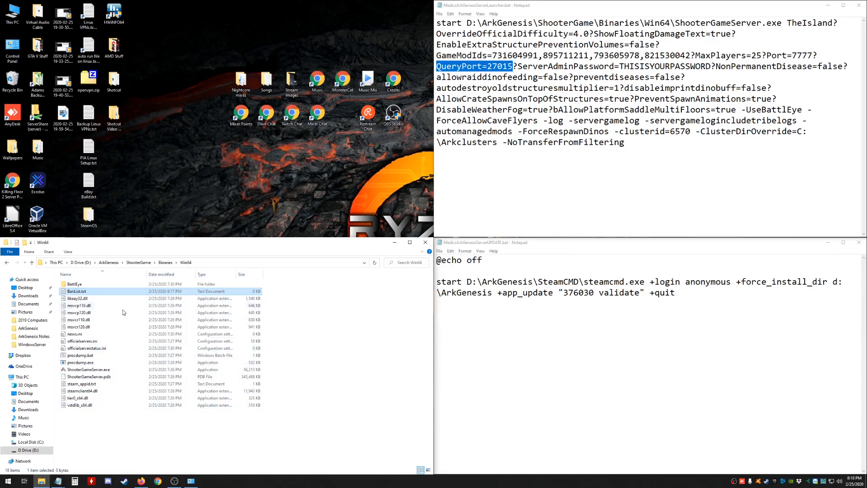
Step: Return to the ArkGenesis folder and open its ArkGenesis Notes subfolder
{"action": "left_click", "coordinate": [114, 264]}
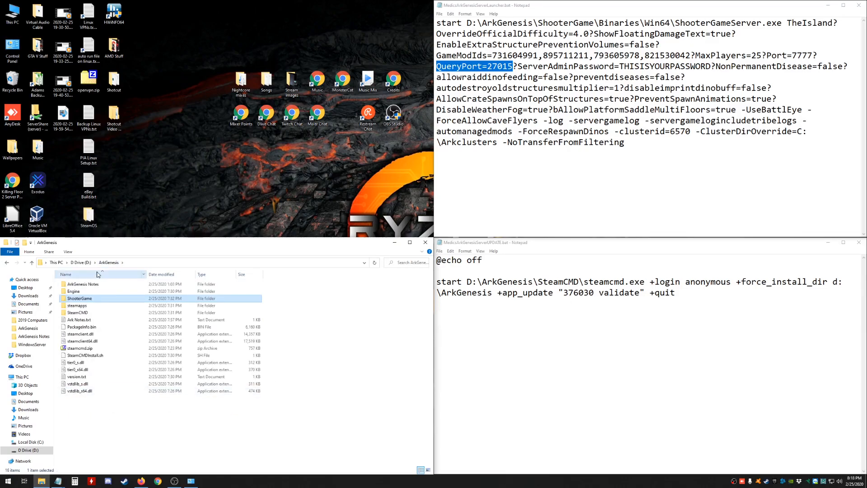
{"action": "left_click", "coordinate": [58, 481]}
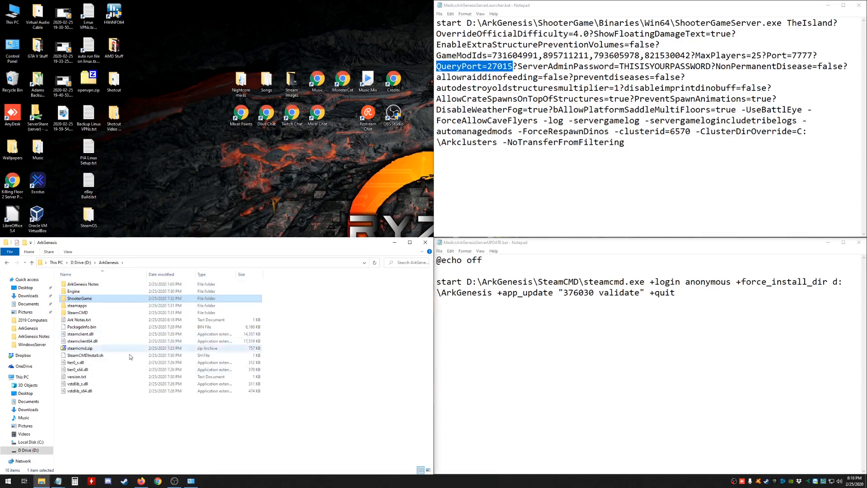
{"action": "left_click", "coordinate": [117, 454]}
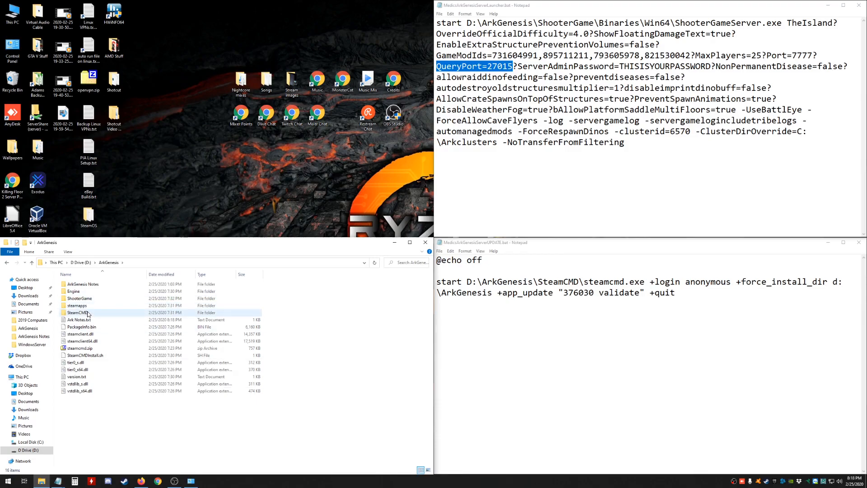
{"action": "double_click", "coordinate": [91, 286]}
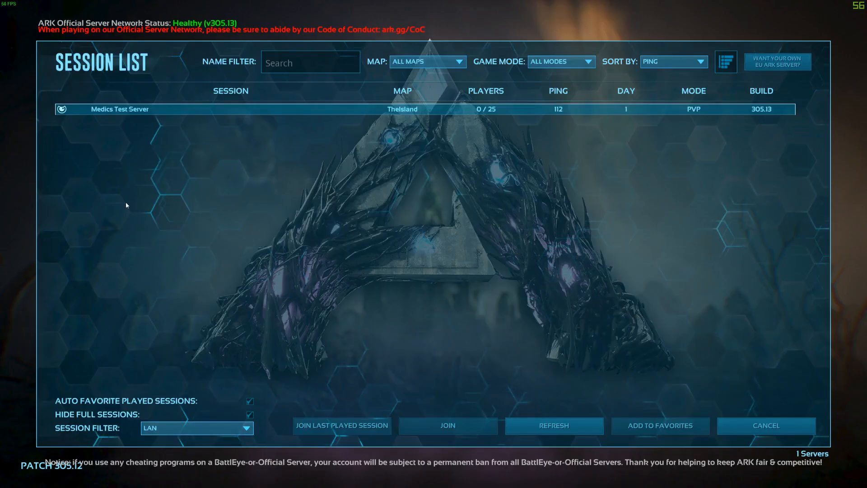
Step: Join the Medics Test Server session in ARK and send the chat message "test"
{"action": "left_click", "coordinate": [110, 111]}
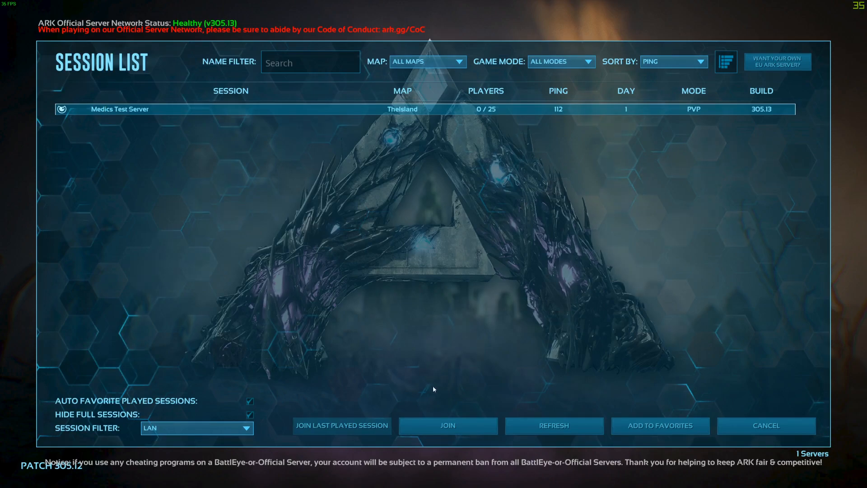
{"action": "left_click", "coordinate": [448, 426]}
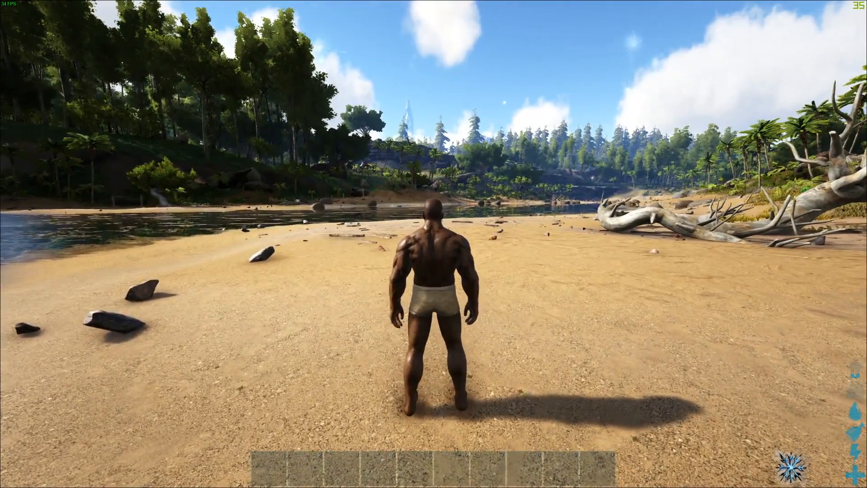
{"action": "key", "text": "Return"}
{"action": "type", "text": "test"}
{"action": "key", "text": "Return"}
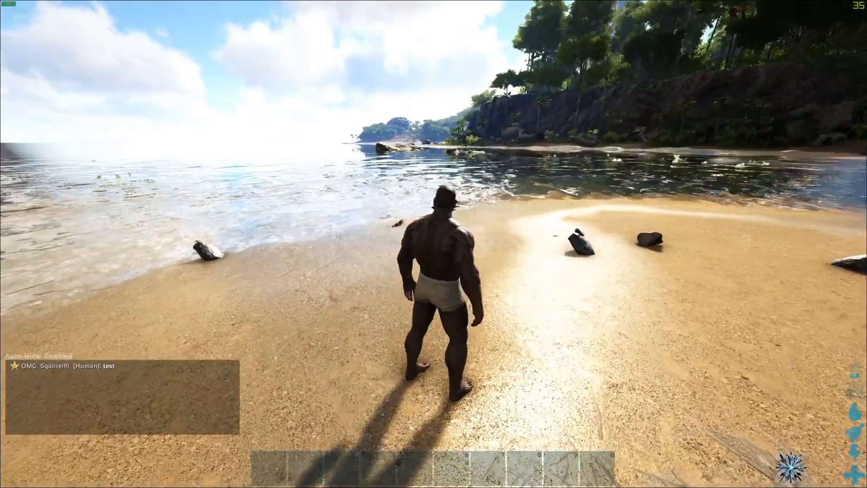
Step: Run the console command "admincheat doexit" to shut down the server, and exit the game
{"action": "key", "text": "Tab"}
{"action": "type", "text": "adminch"}
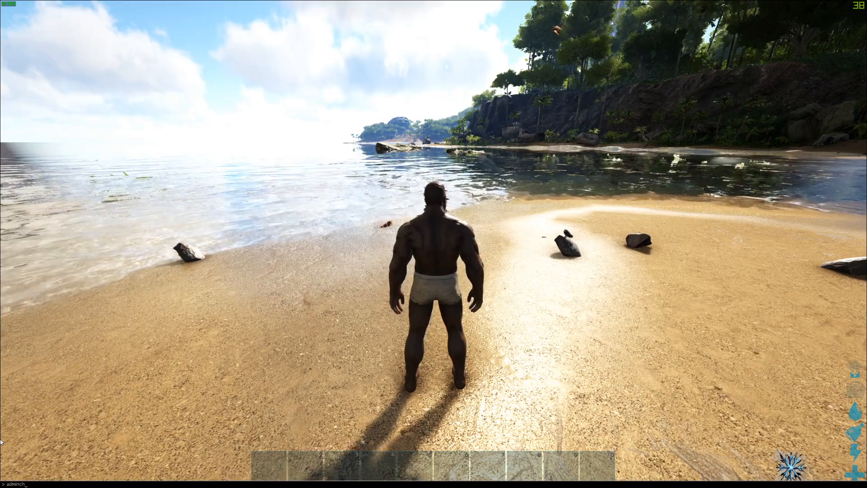
{"action": "type", "text": "eat doekit"}
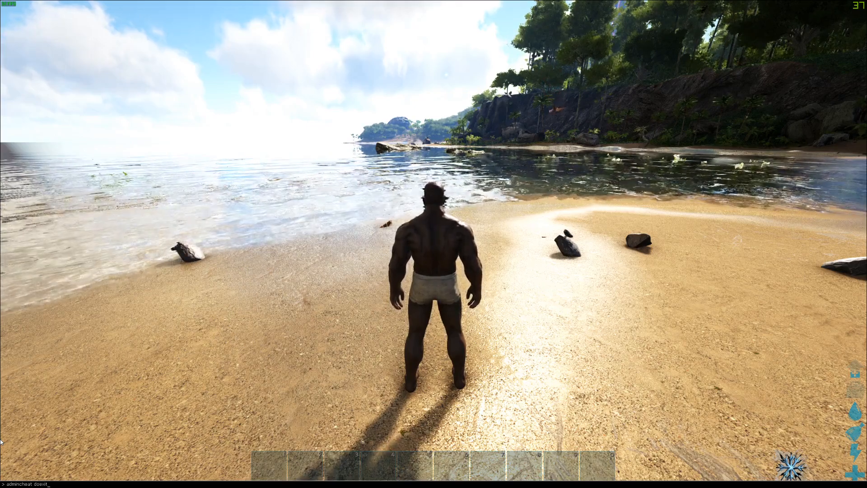
{"action": "key", "text": "Return"}
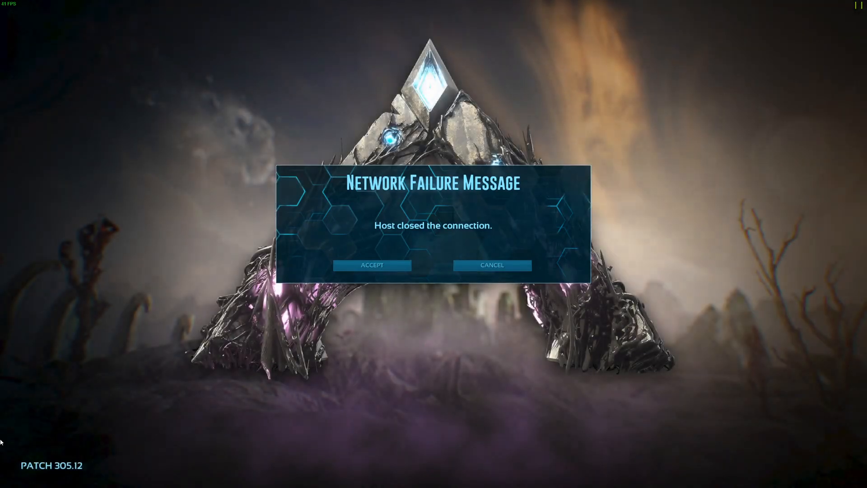
{"action": "left_click", "coordinate": [381, 266]}
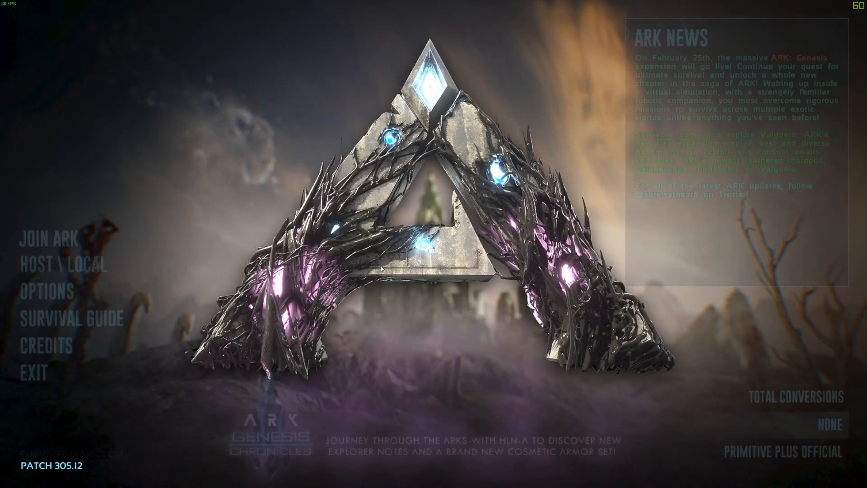
{"action": "left_click", "coordinate": [49, 380]}
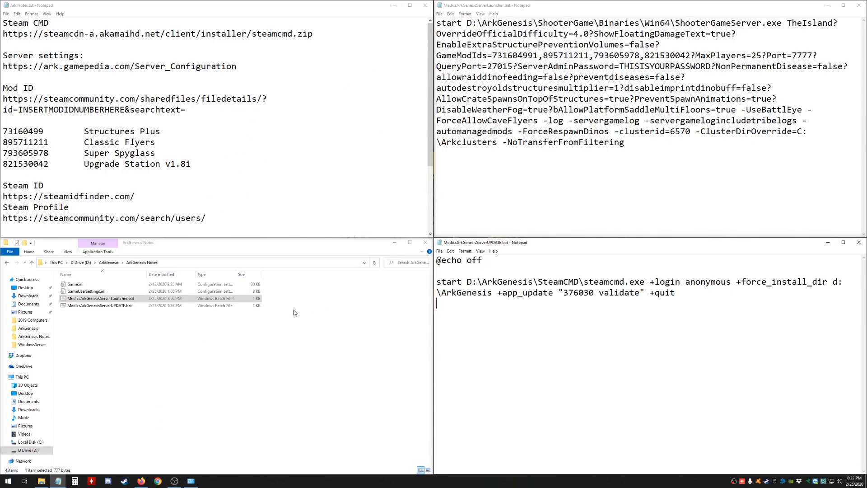
Step: Examine the update and launcher batch files, highlighting the GameModIds entry and the -automanagedmods option in the launcher
{"action": "left_click", "coordinate": [99, 307]}
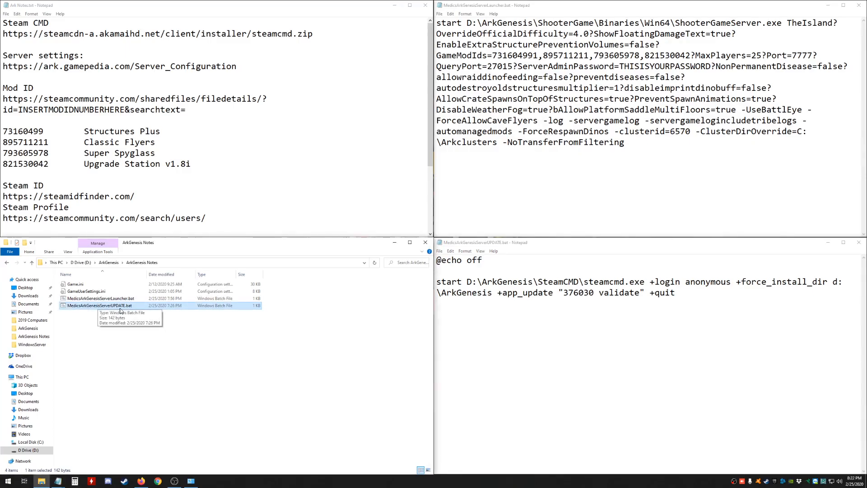
{"action": "double_click", "coordinate": [119, 308]}
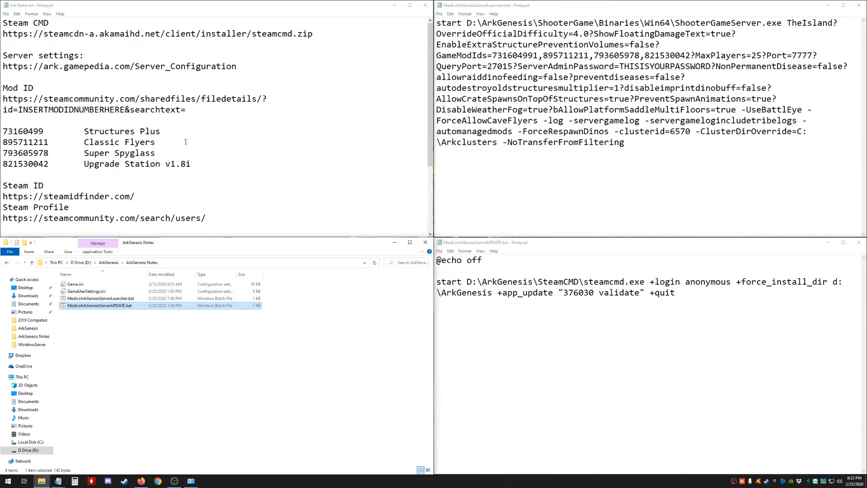
{"action": "left_click", "coordinate": [101, 299]}
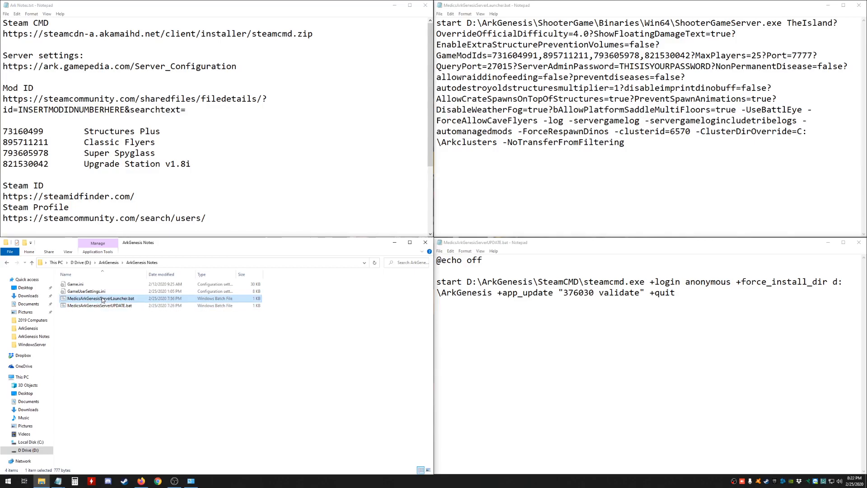
{"action": "left_click_drag", "start_coordinate": [436, 55], "coordinate": [624, 56]}
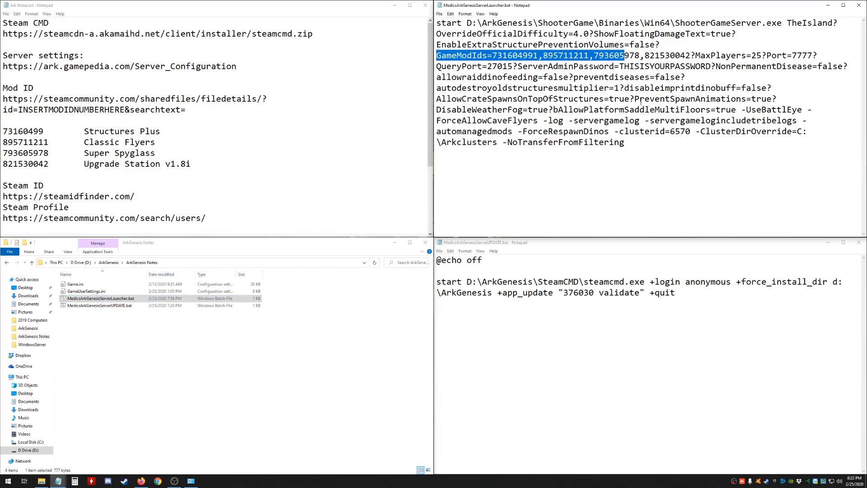
{"action": "left_click_drag", "start_coordinate": [439, 131], "coordinate": [524, 134]}
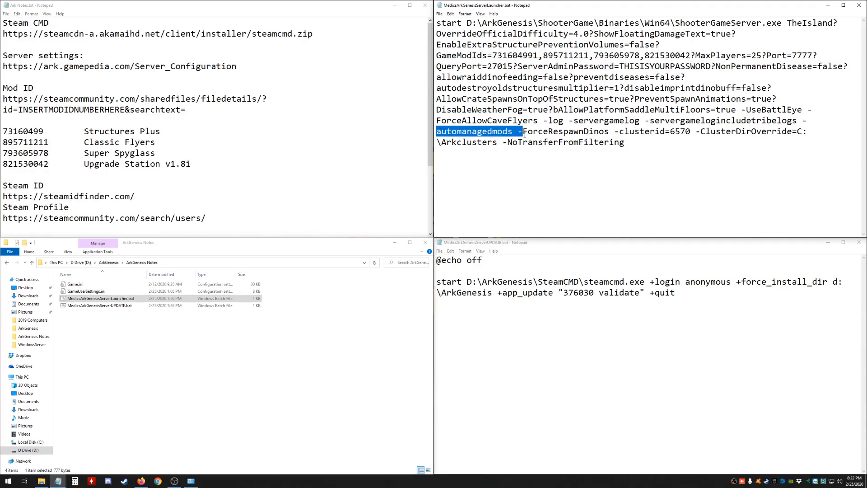
{"action": "left_click", "coordinate": [153, 357]}
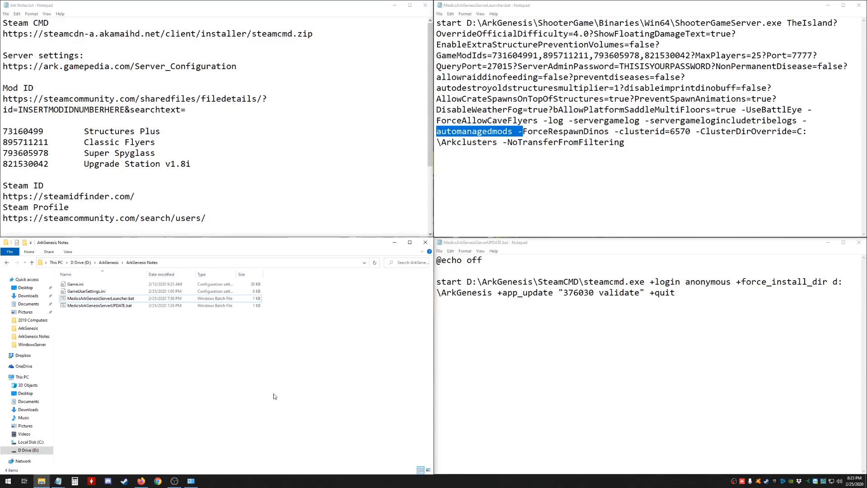